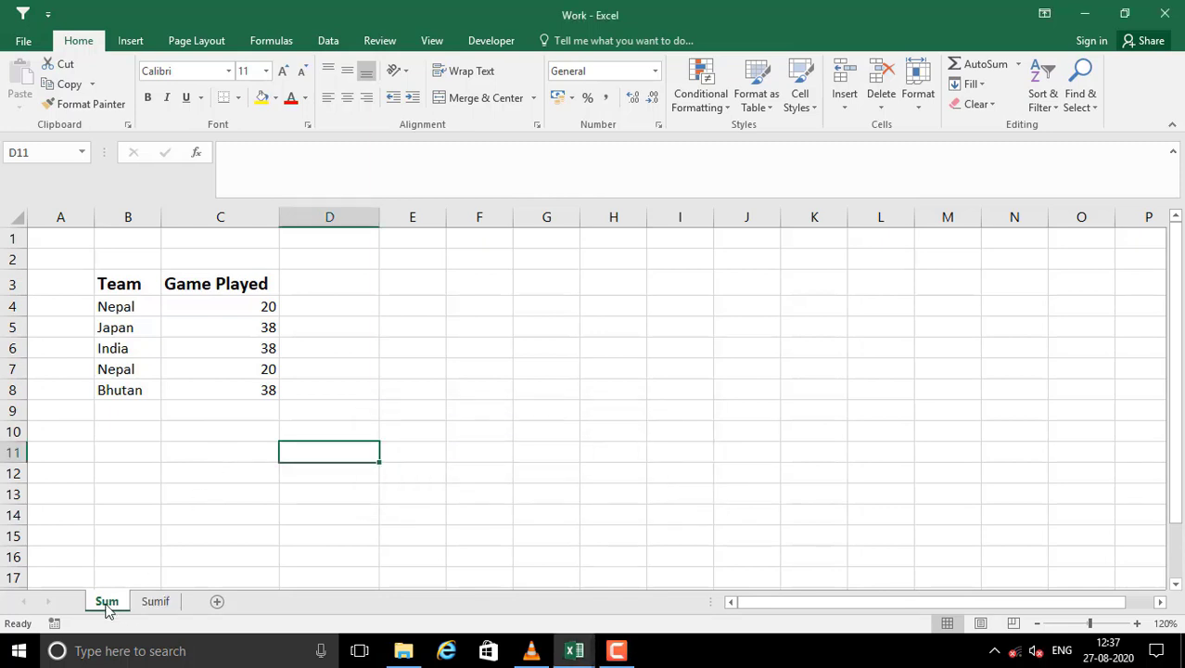
- Total the Game Played values in cell C10 of the Sum sheet with the formula =SUM(C4:C8)
click(130, 411)
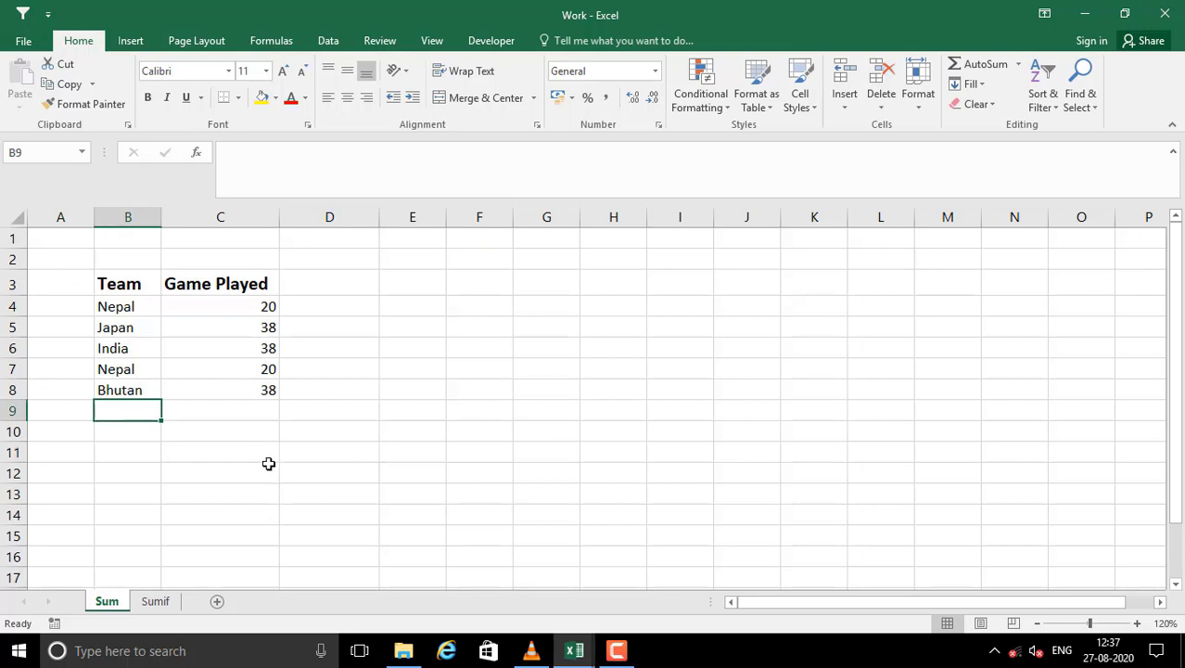
click(243, 431)
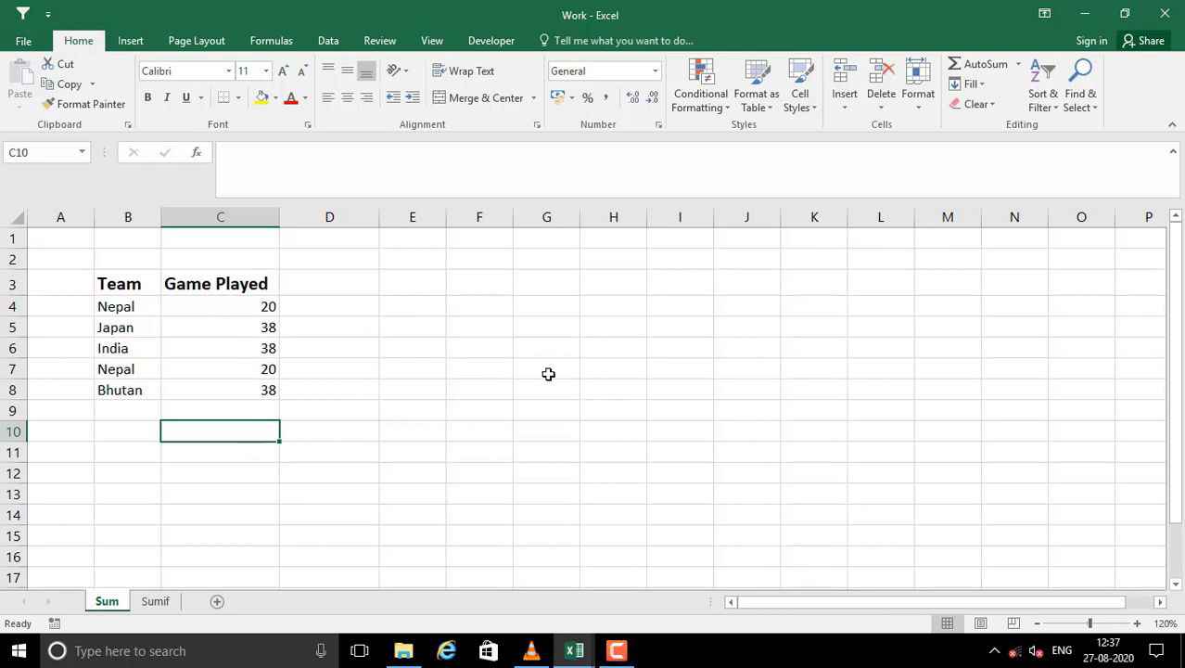
text(=s)
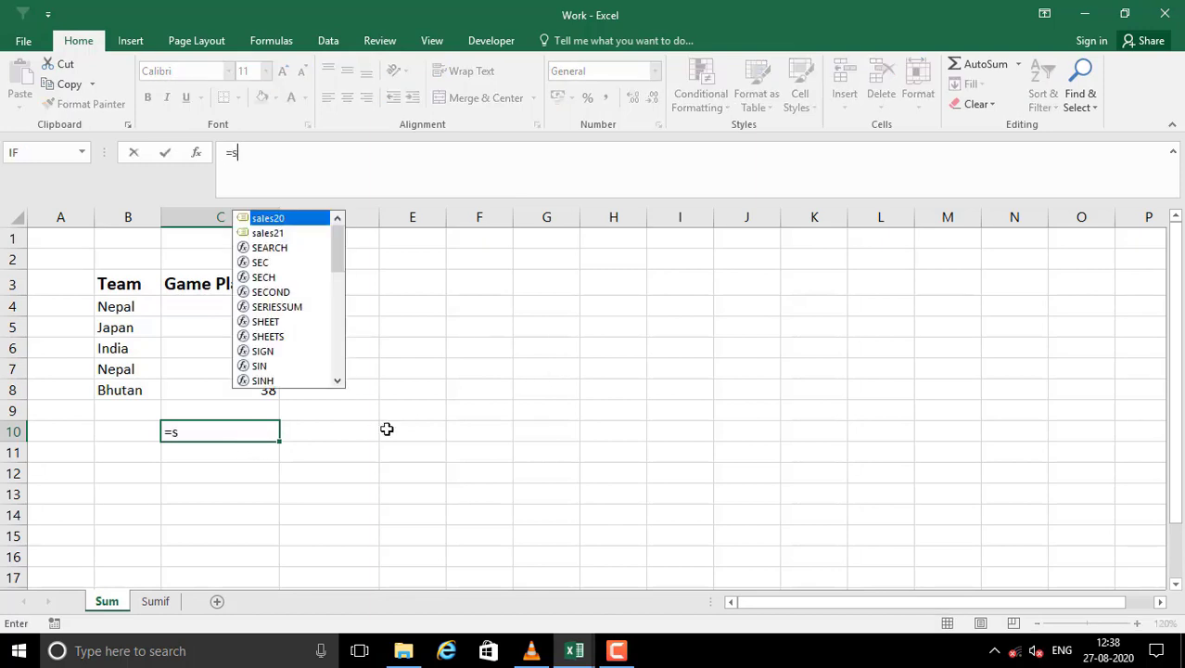
text(um()
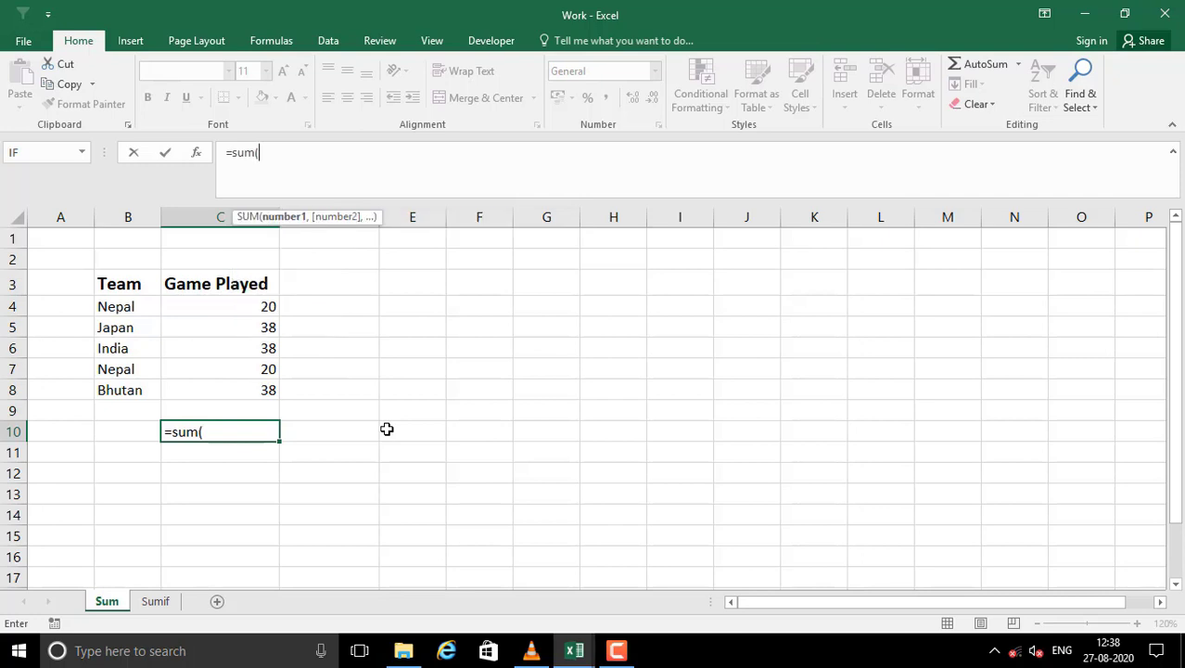
click(224, 315)
drag(223, 314, 230, 384)
text())
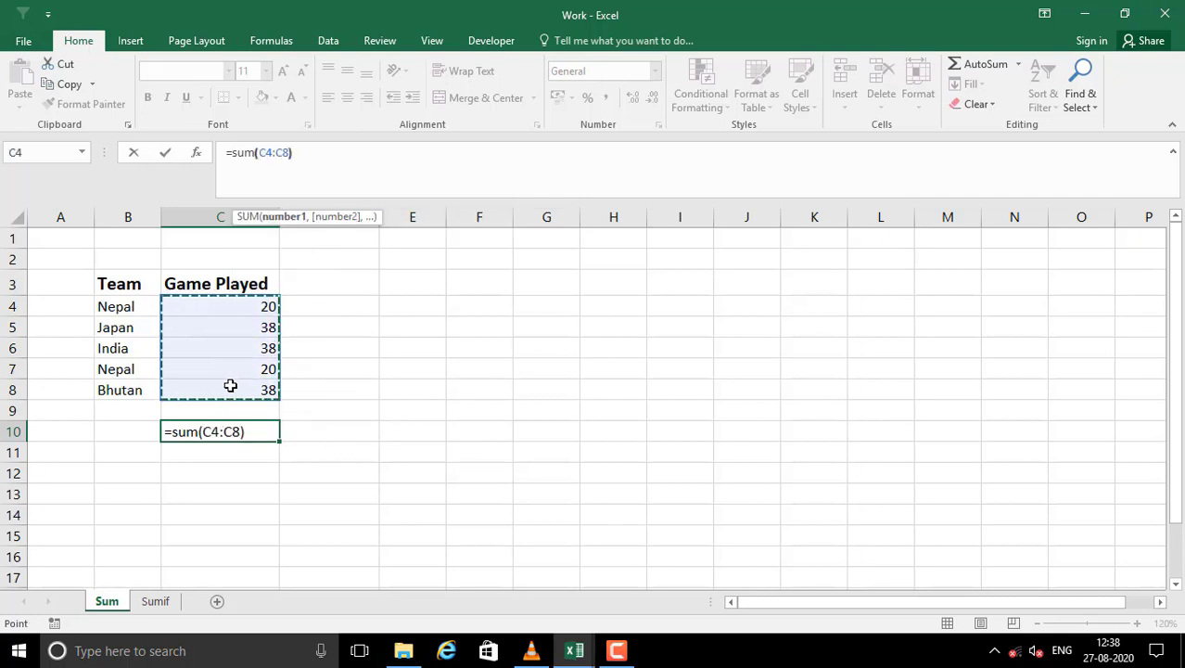
key(Return)
click(240, 431)
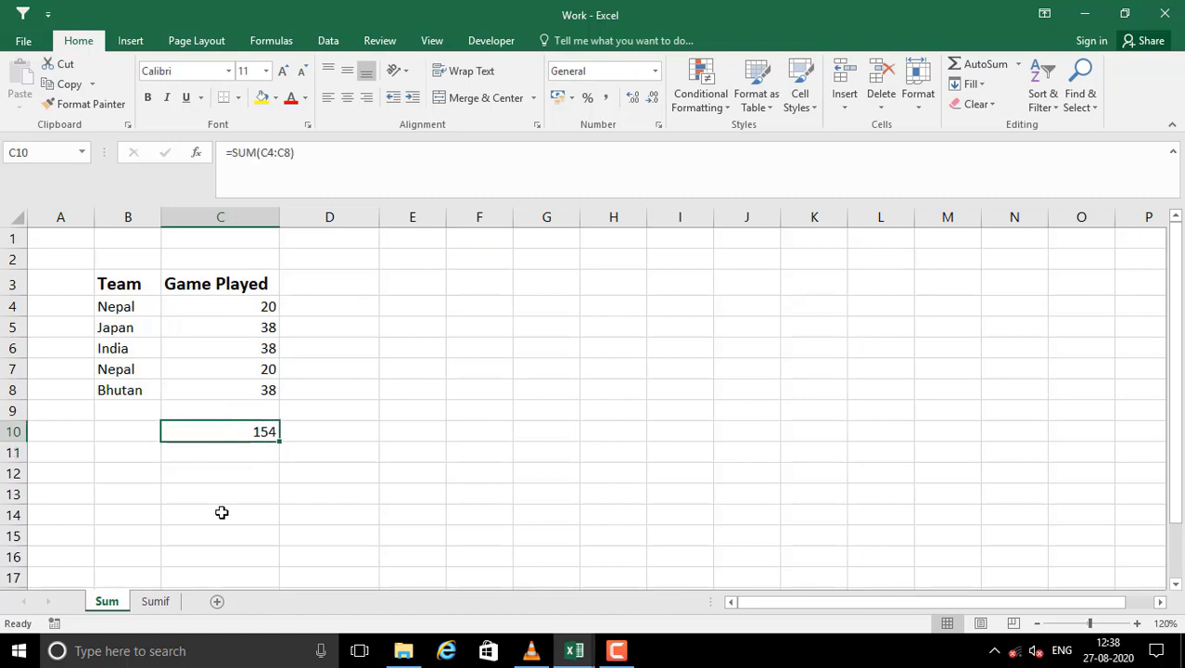
key(F2)
drag(238, 317, 236, 342)
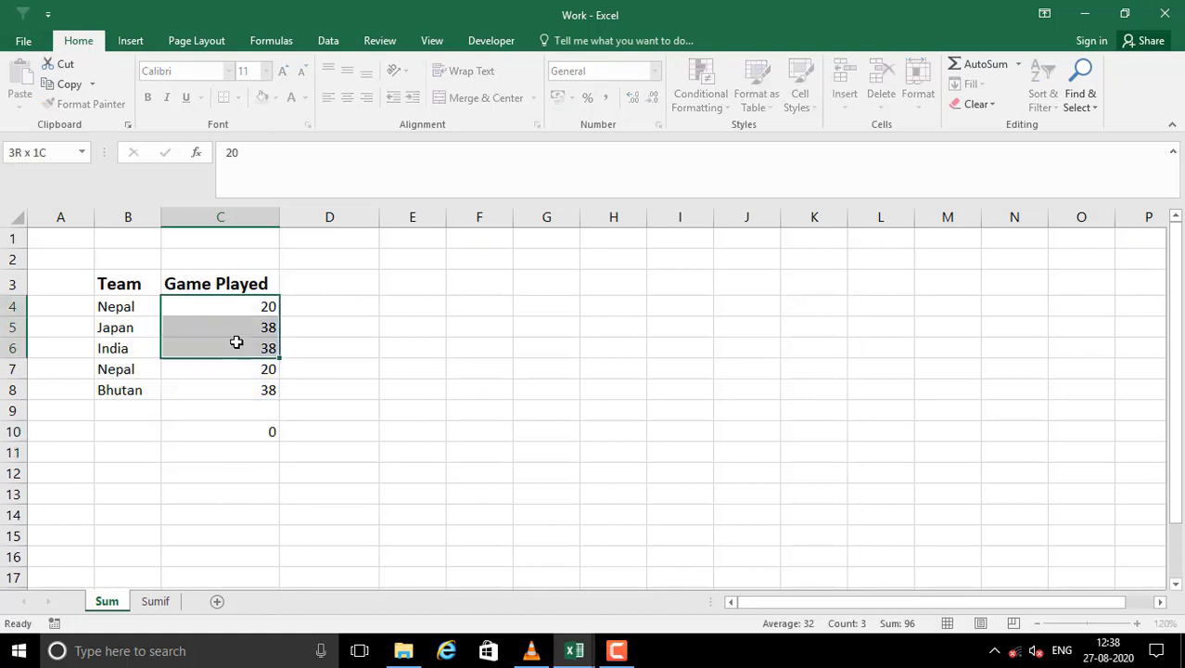
click(233, 431)
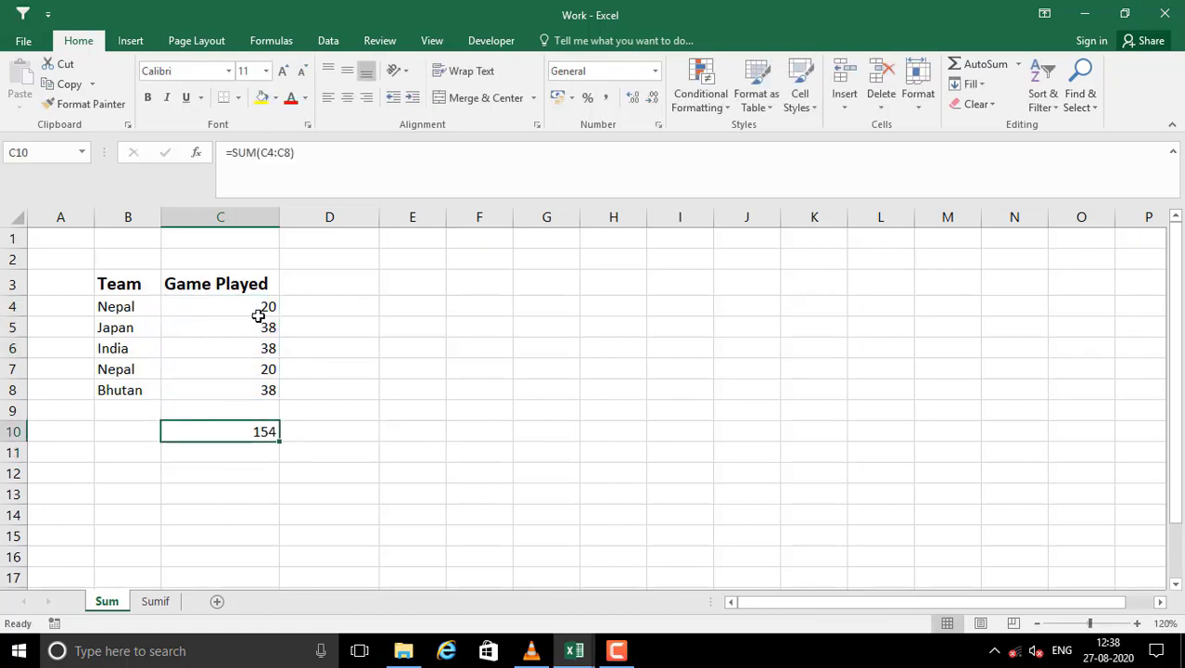
- Open the Sumif sheet and examine the team names in B3:B7 and the games played in C3:C7
click(154, 603)
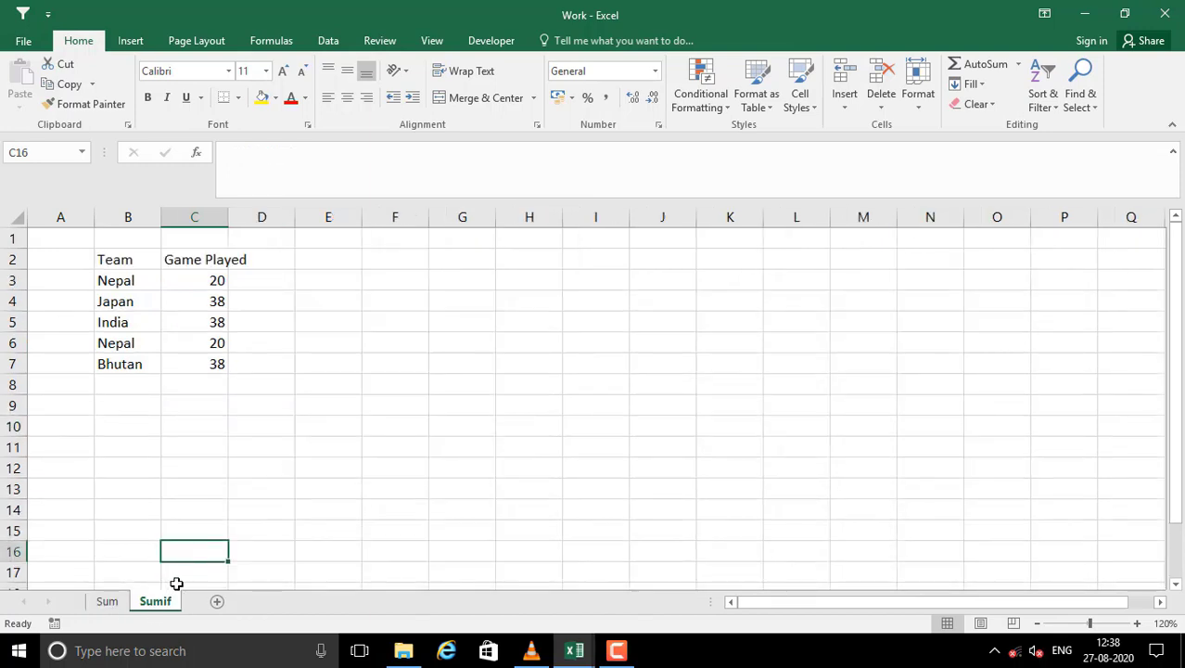
click(206, 409)
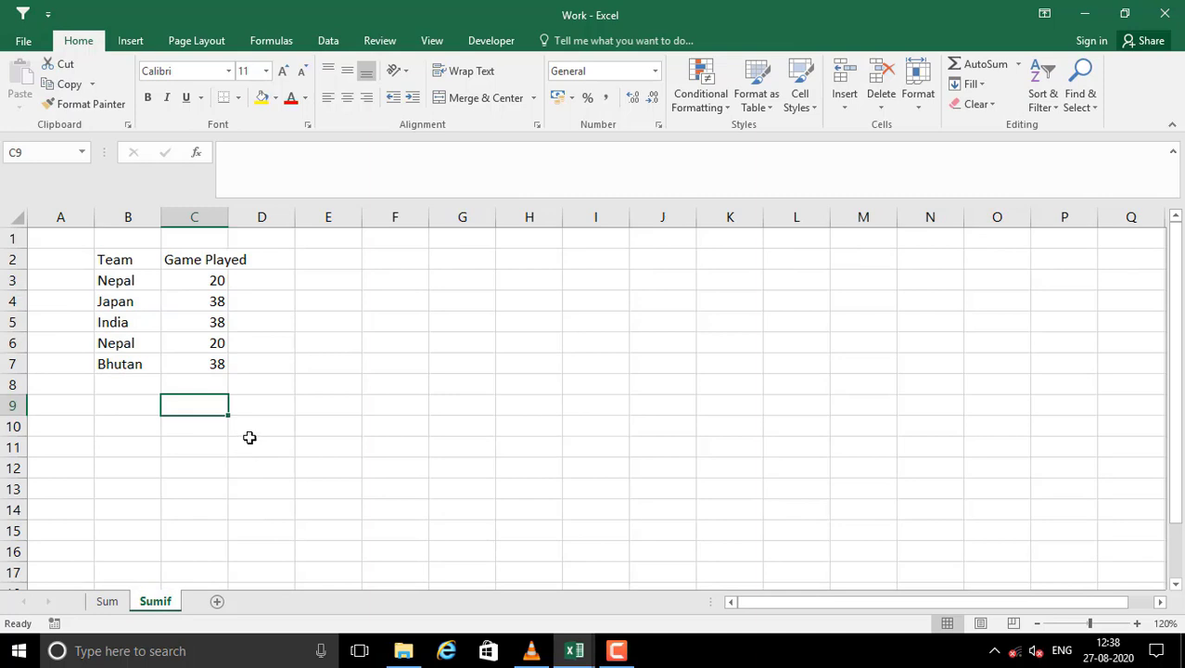
scroll(250, 437, down, 2)
scroll(251, 428, up, 2)
click(112, 282)
drag(112, 282, 112, 366)
drag(114, 290, 123, 364)
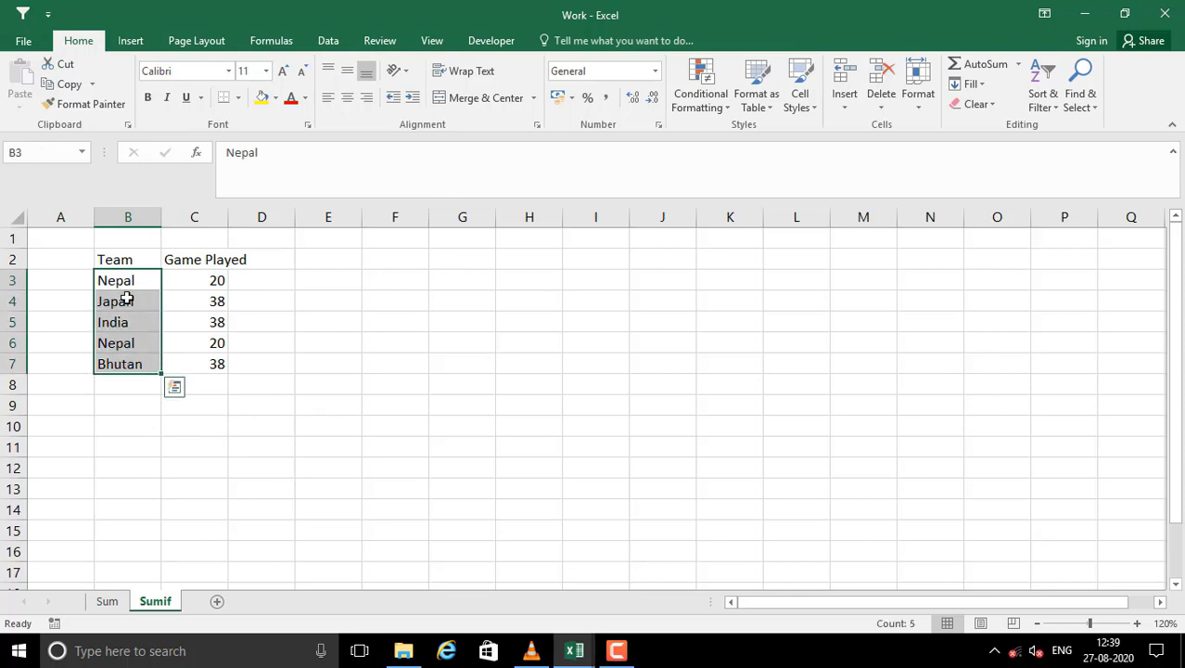
drag(120, 286, 119, 366)
click(209, 280)
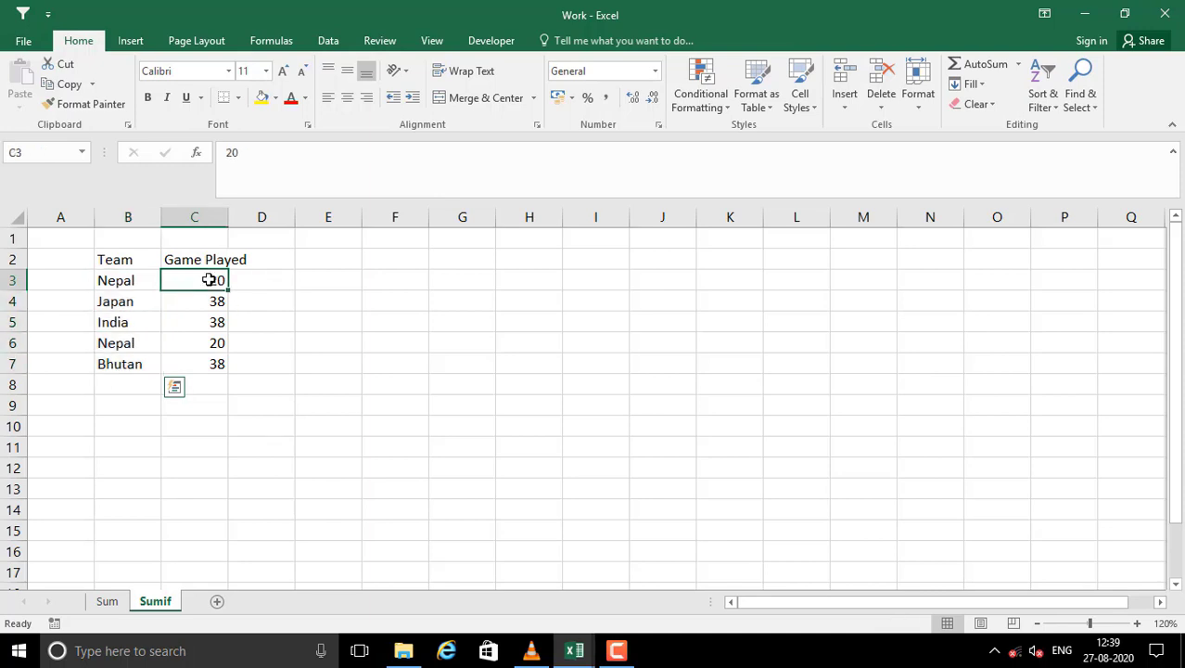
drag(208, 291, 210, 360)
drag(210, 278, 191, 364)
- Compare the two Nepal entries in rows 3 and 6 of the table
drag(106, 281, 194, 286)
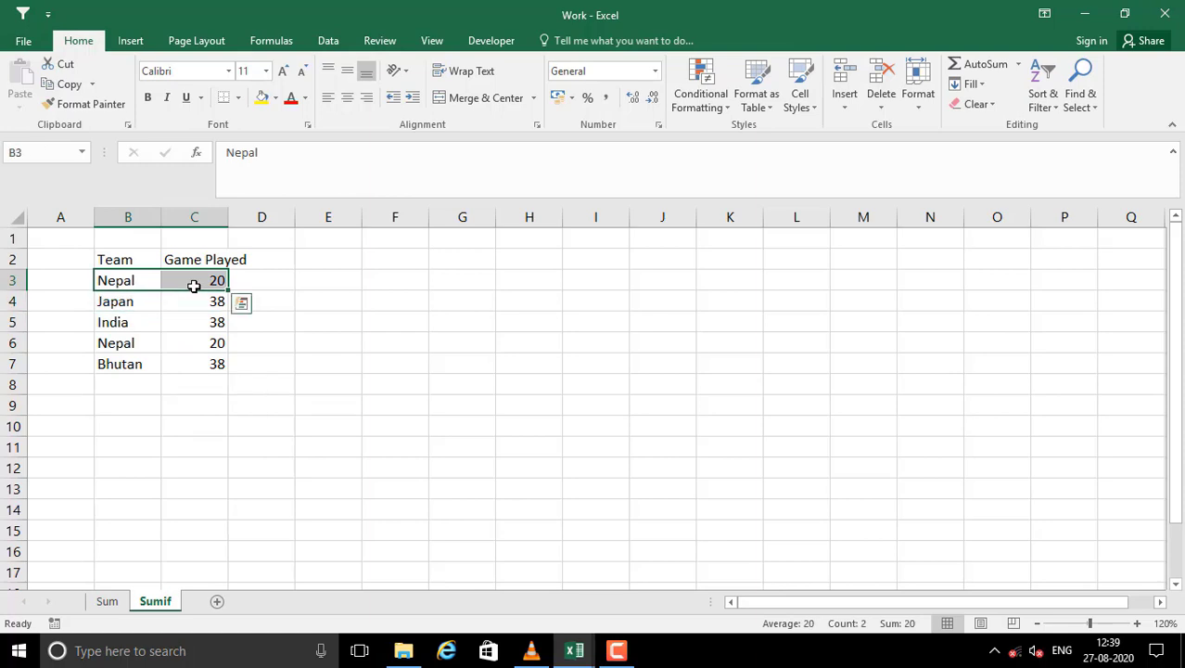
click(106, 342)
drag(177, 348, 209, 342)
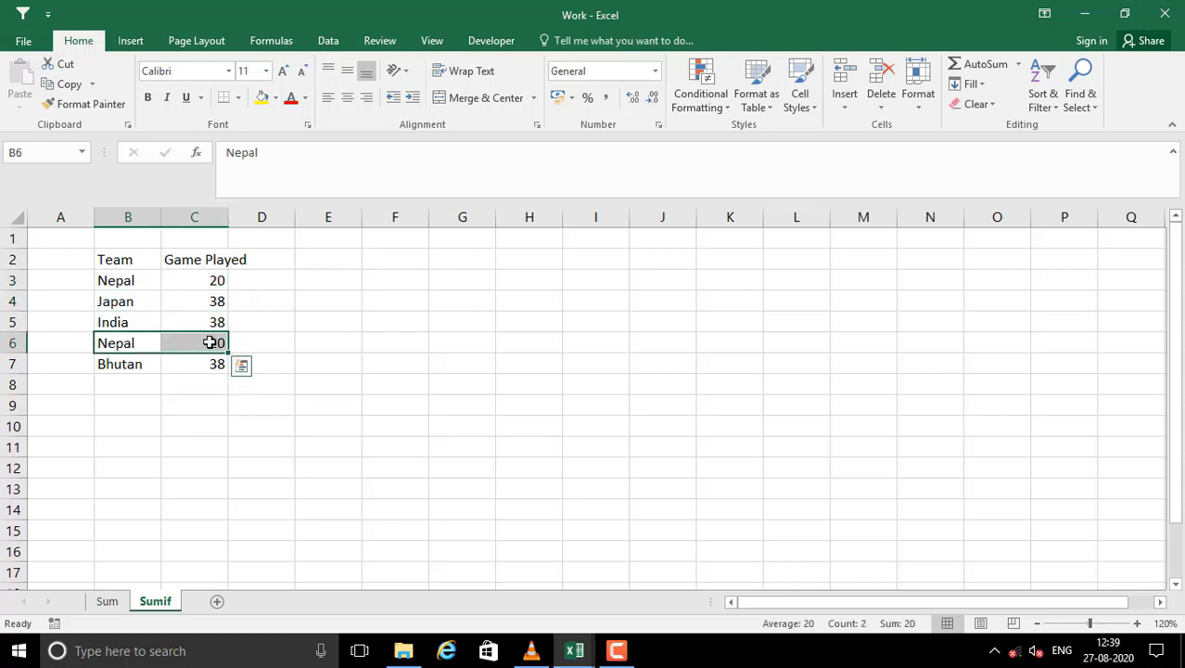
click(120, 280)
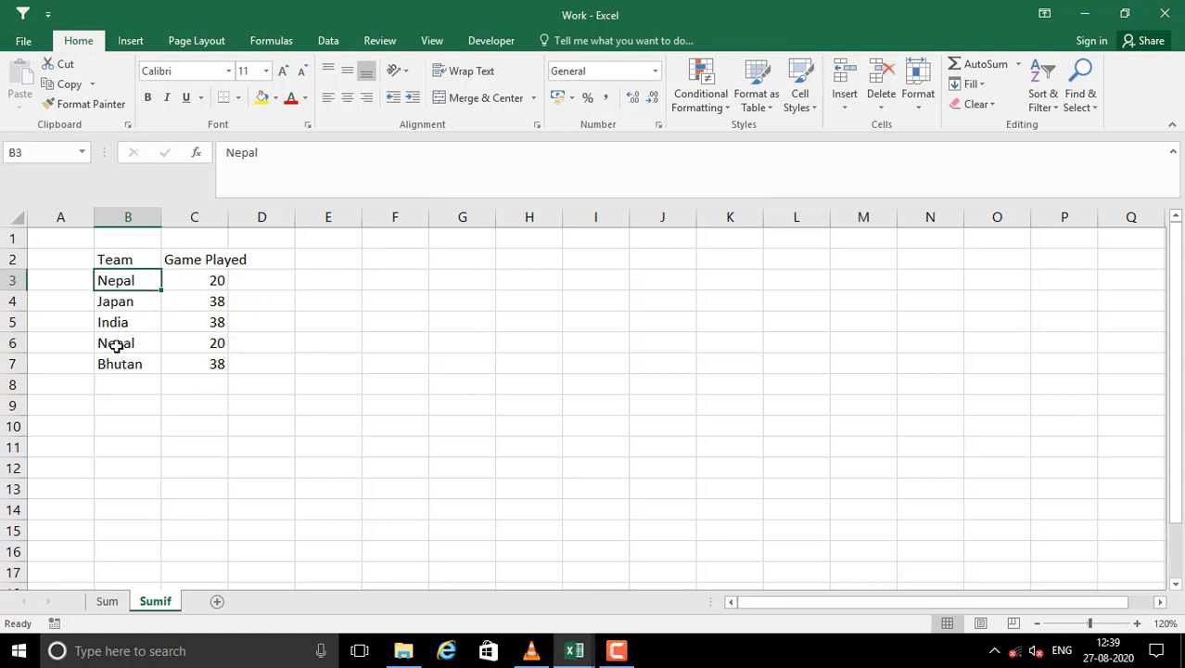
drag(114, 344, 217, 342)
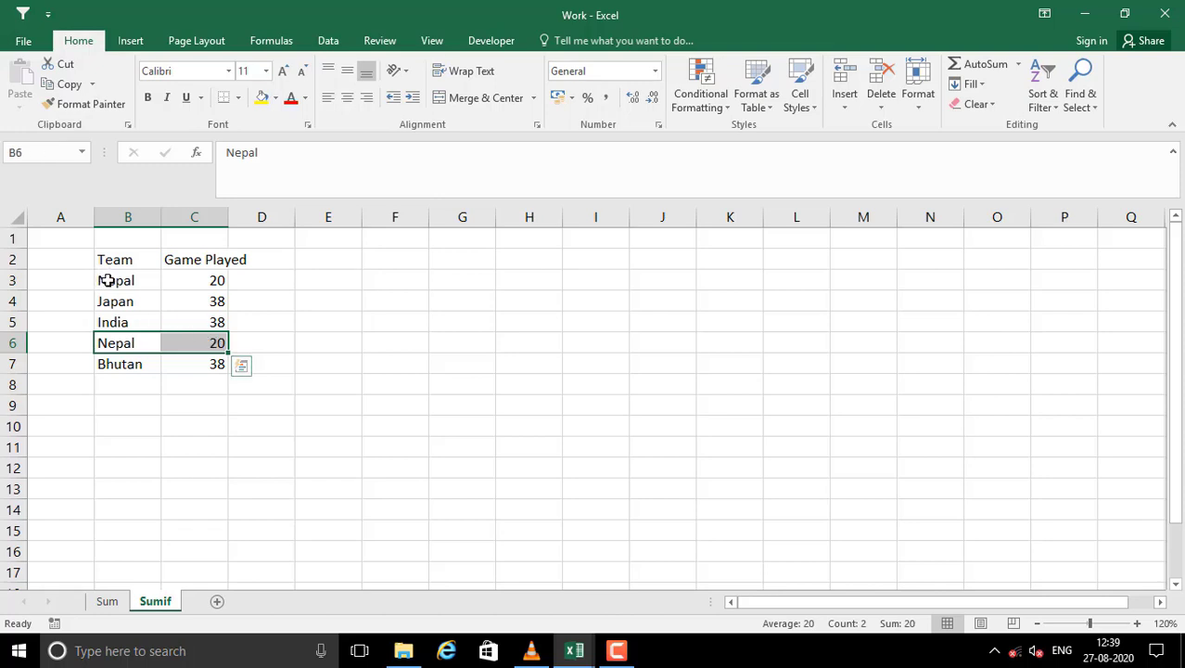
drag(107, 280, 192, 281)
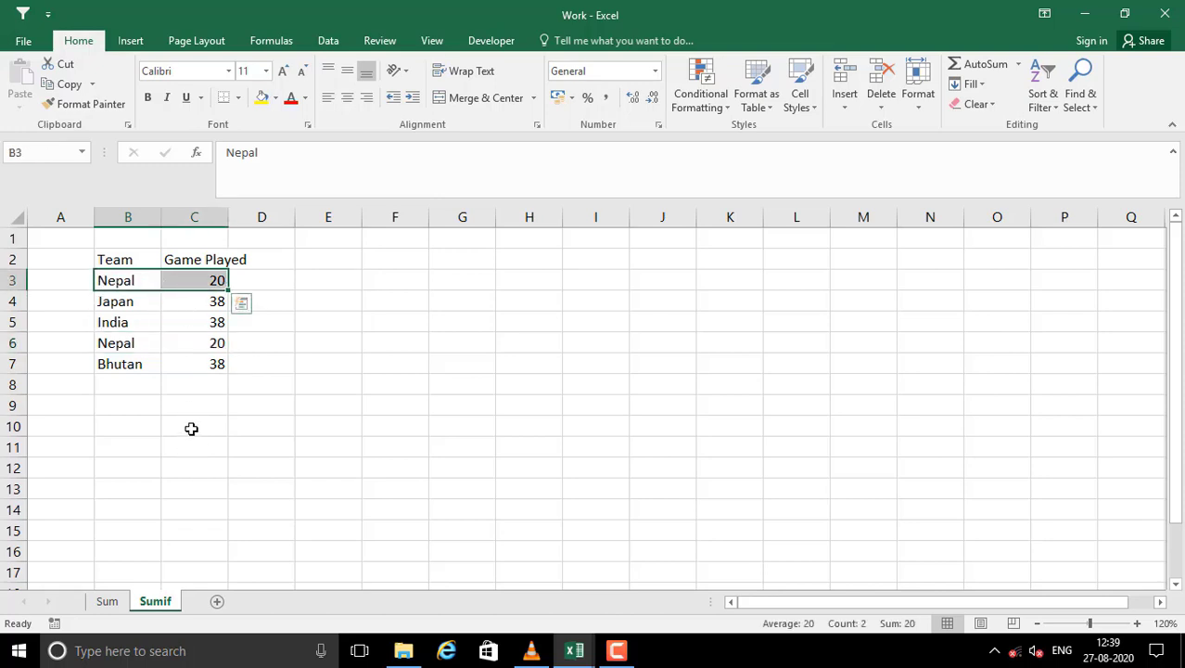
- Enter Nepal in cell B10 as the criterion for the conditional sum
click(191, 429)
click(116, 426)
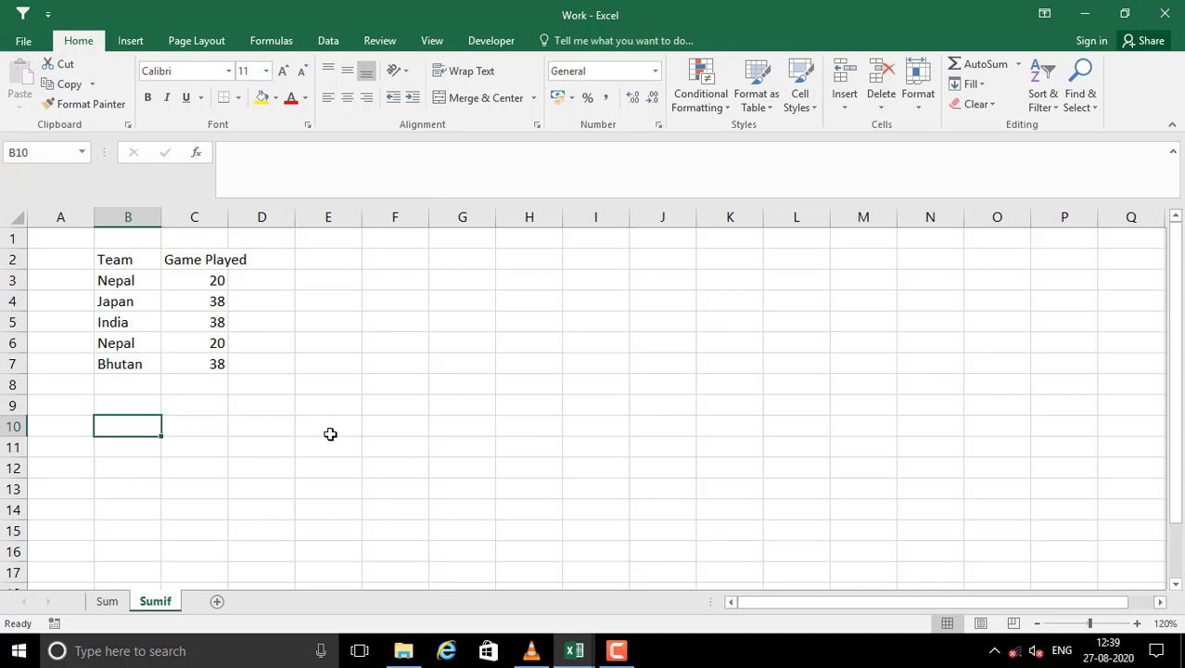
text(Ne)
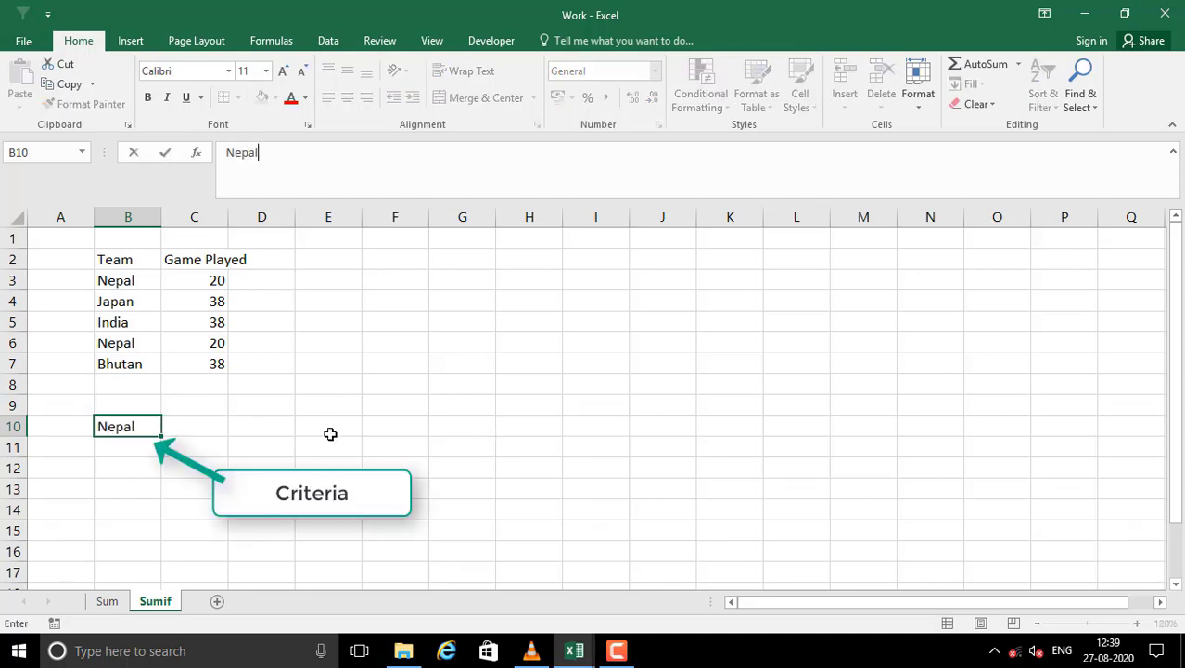
text(pal)
key(Return)
key(Up)
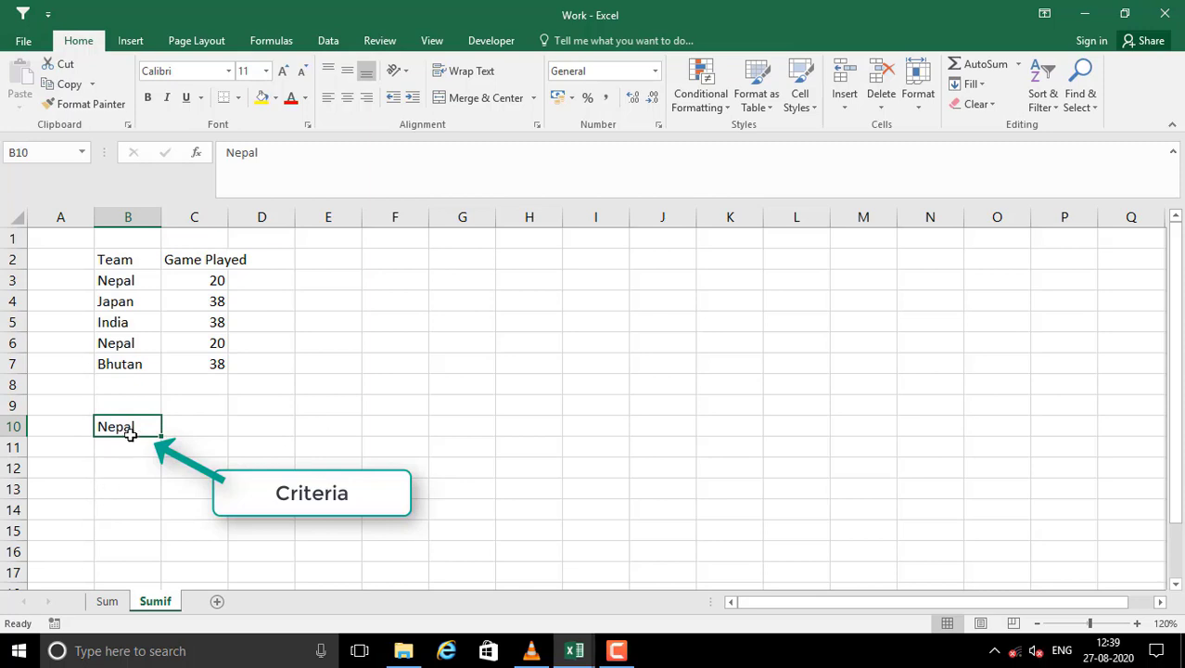
- Sum the games played by the team named in B10 by entering =SUMIF(B3:B7,B10,C3:C7) in cell D10
click(244, 425)
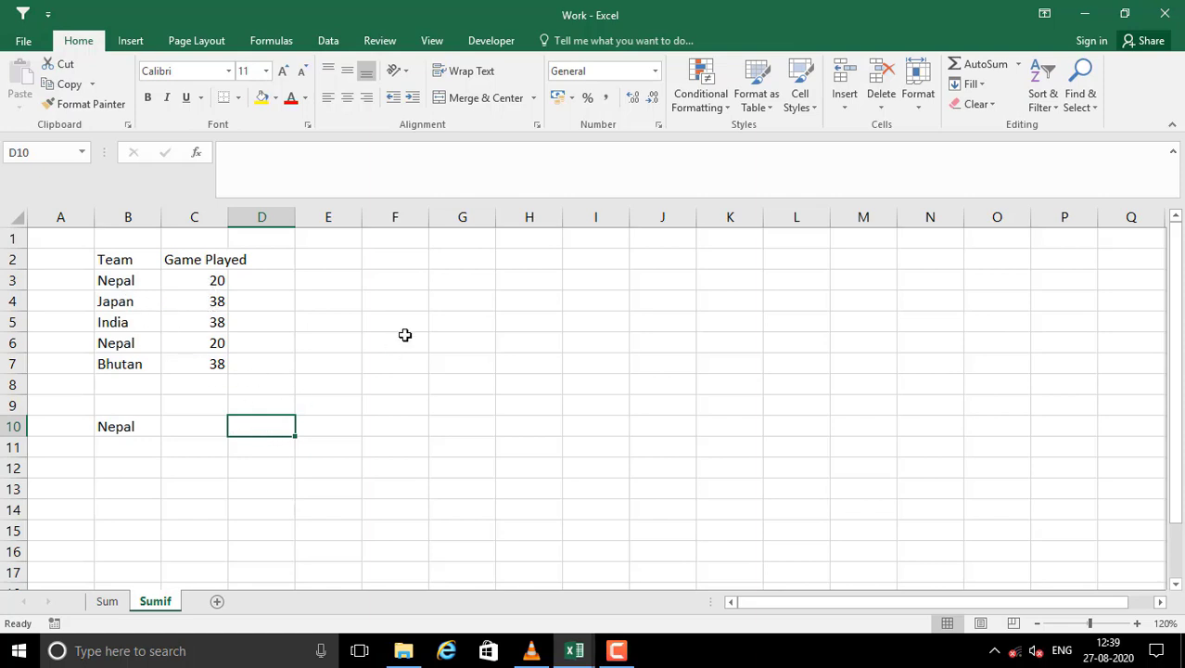
text(=sumif)
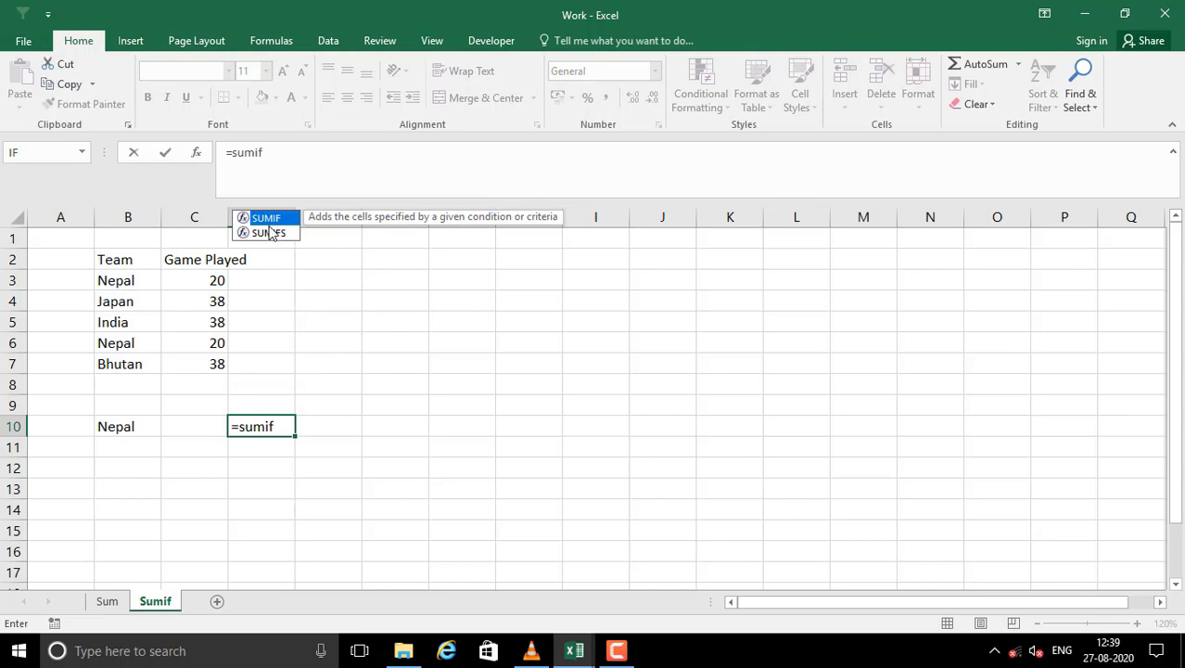
text(()
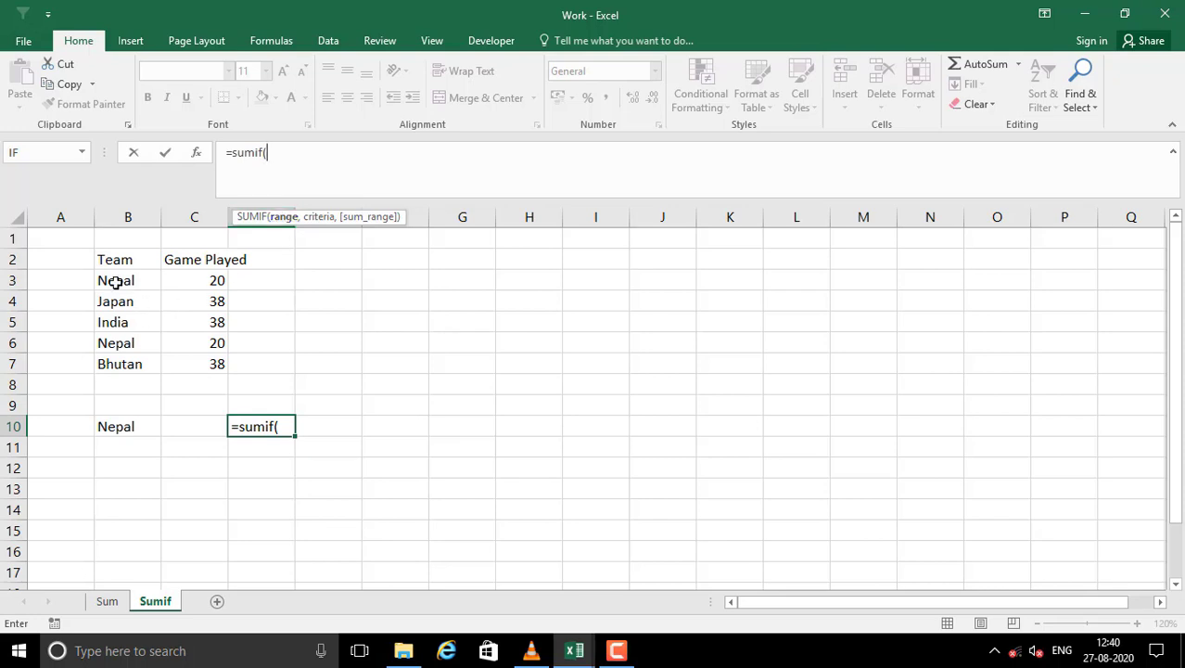
drag(116, 279, 130, 360)
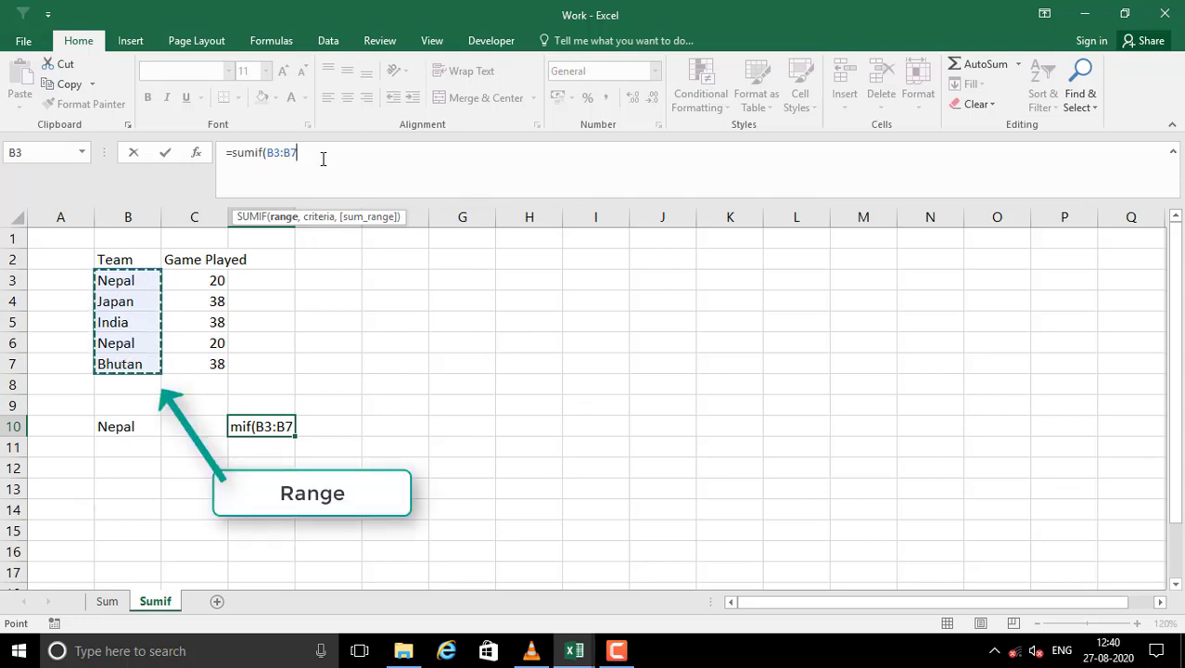
text(,)
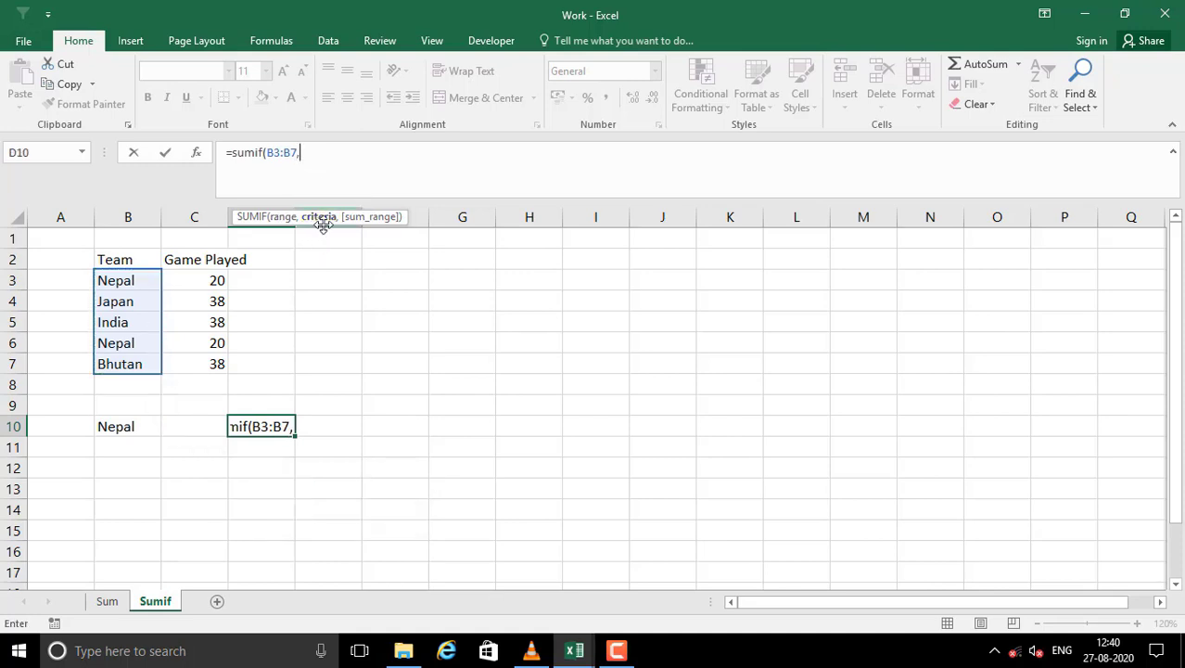
click(123, 426)
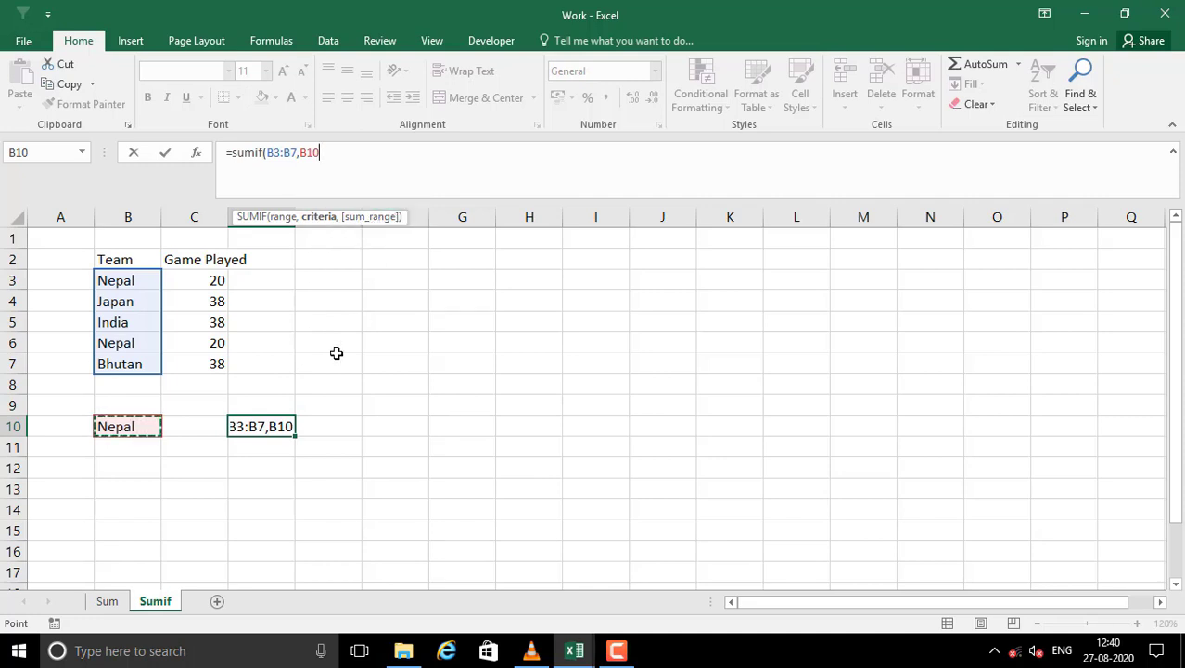
text(,)
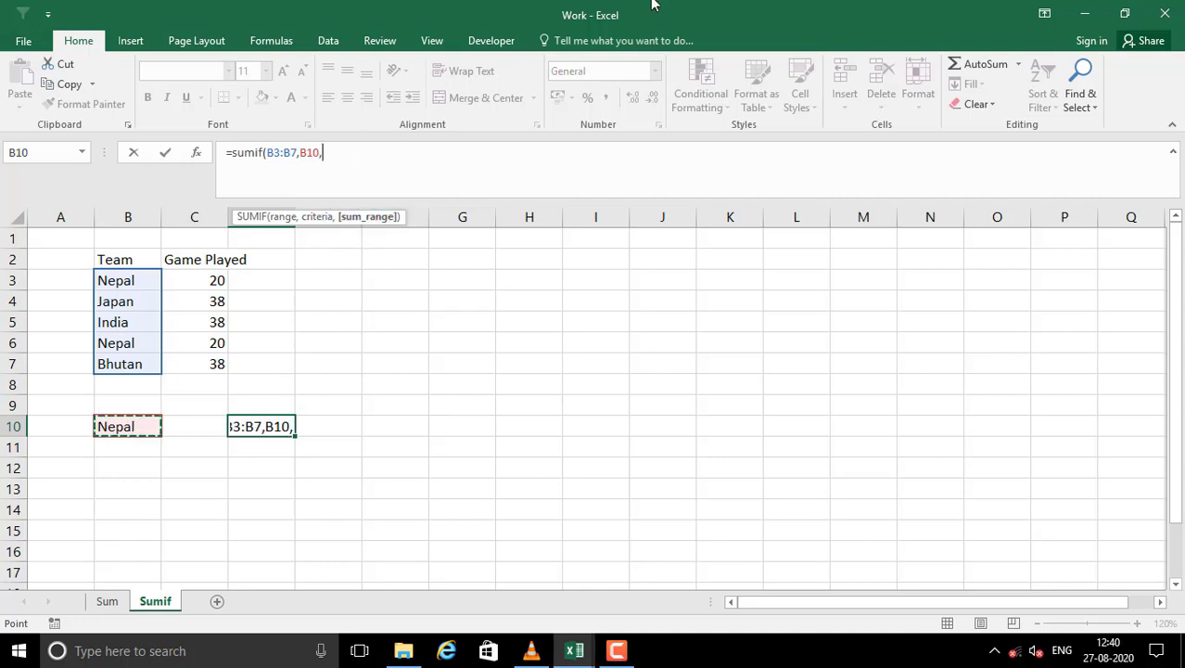
drag(206, 278, 206, 362)
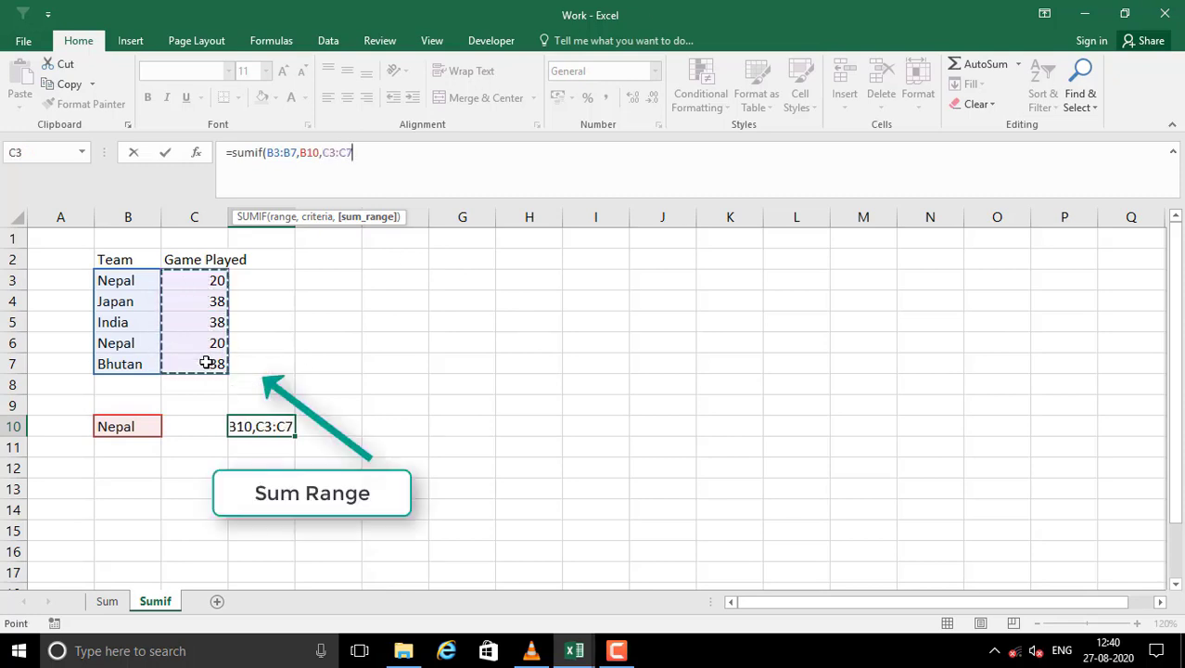
text())
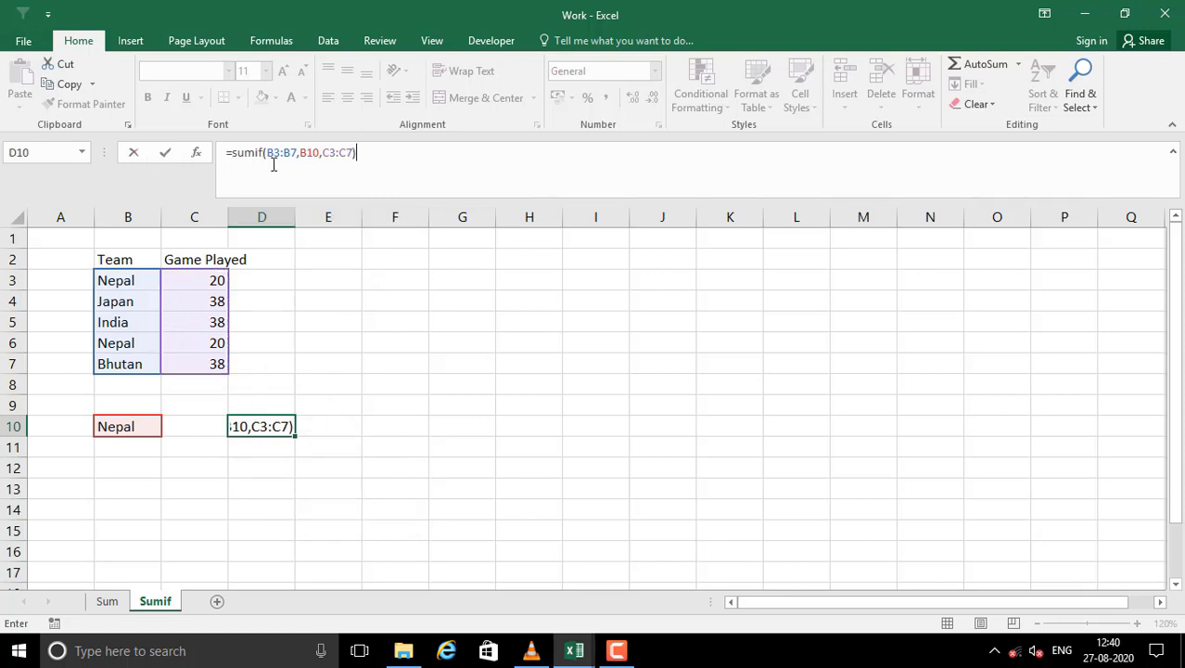
key(Return)
click(280, 426)
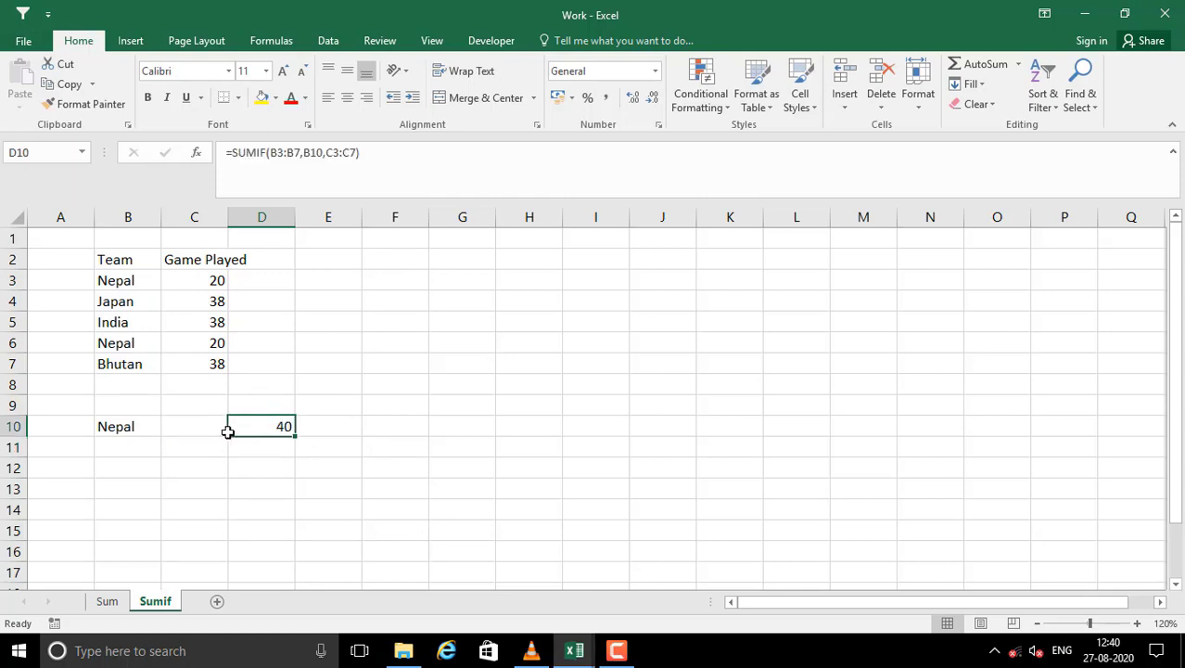
- Check the SUMIF result in D10 against the Nepal values in C3 and C6 and the source table B3:C7
click(205, 279)
click(216, 342)
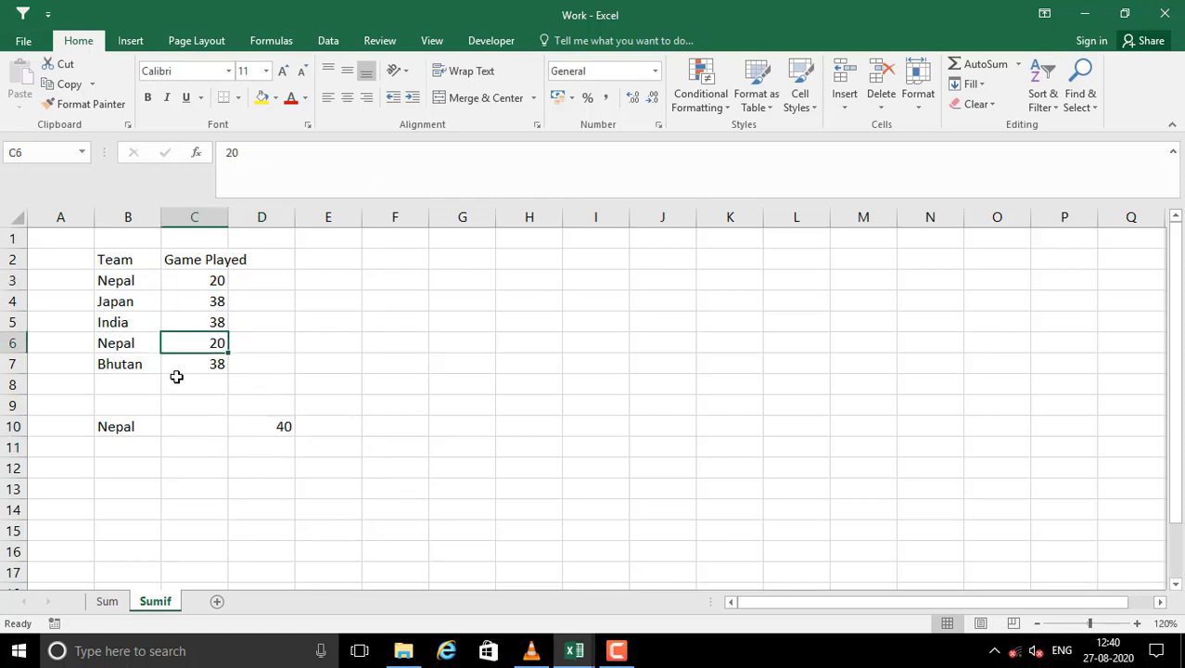
click(279, 427)
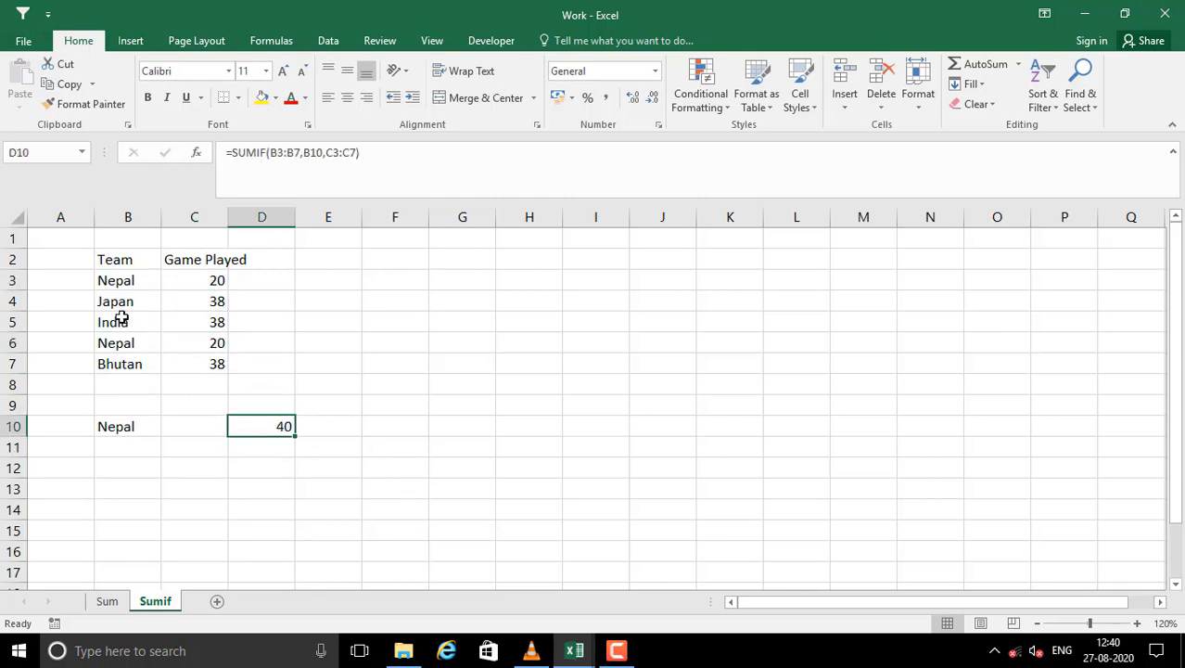
click(115, 264)
drag(108, 280, 204, 369)
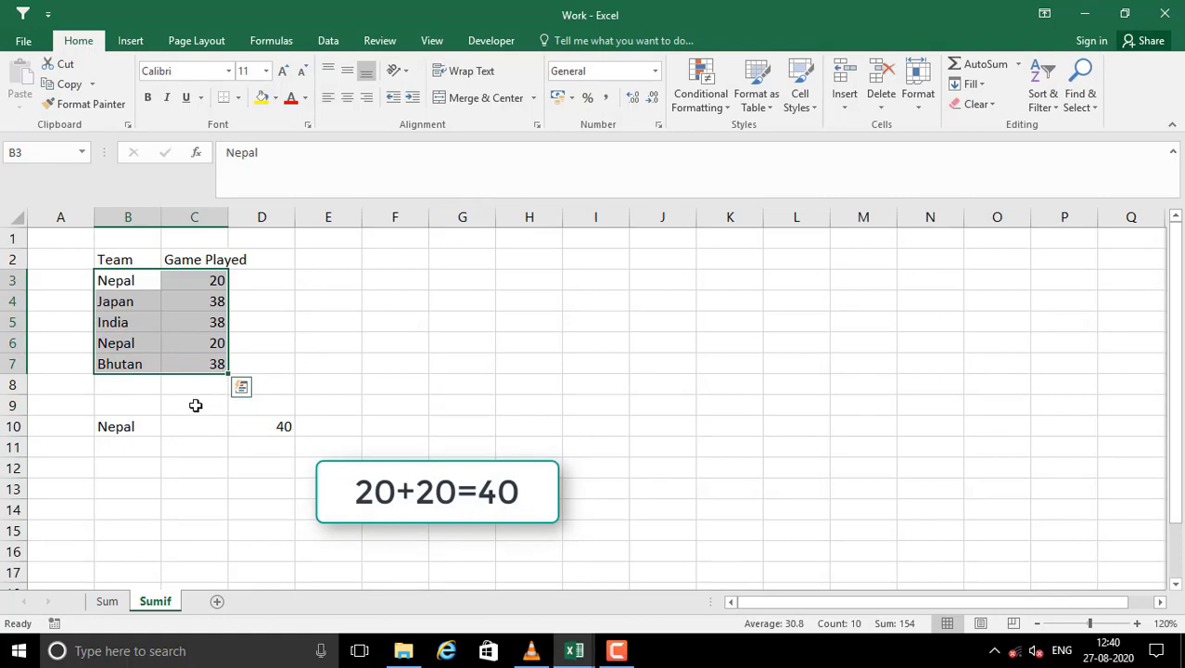
scroll(197, 413, down, 7)
scroll(195, 468, down, 18)
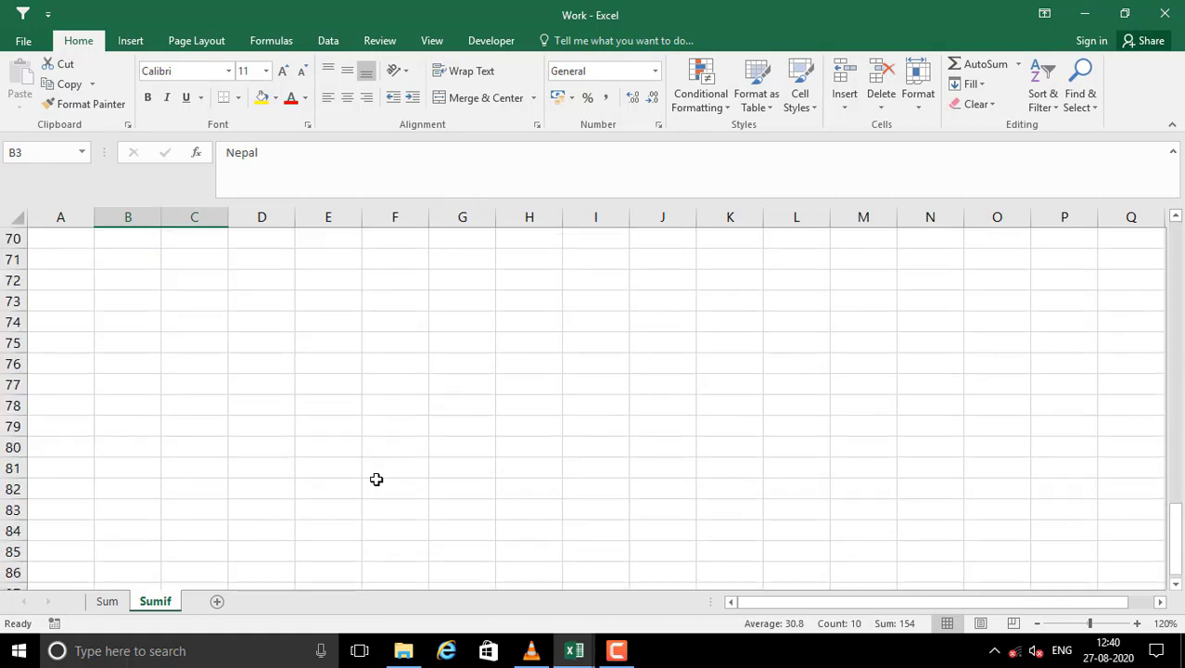
drag(1175, 538, 1183, 190)
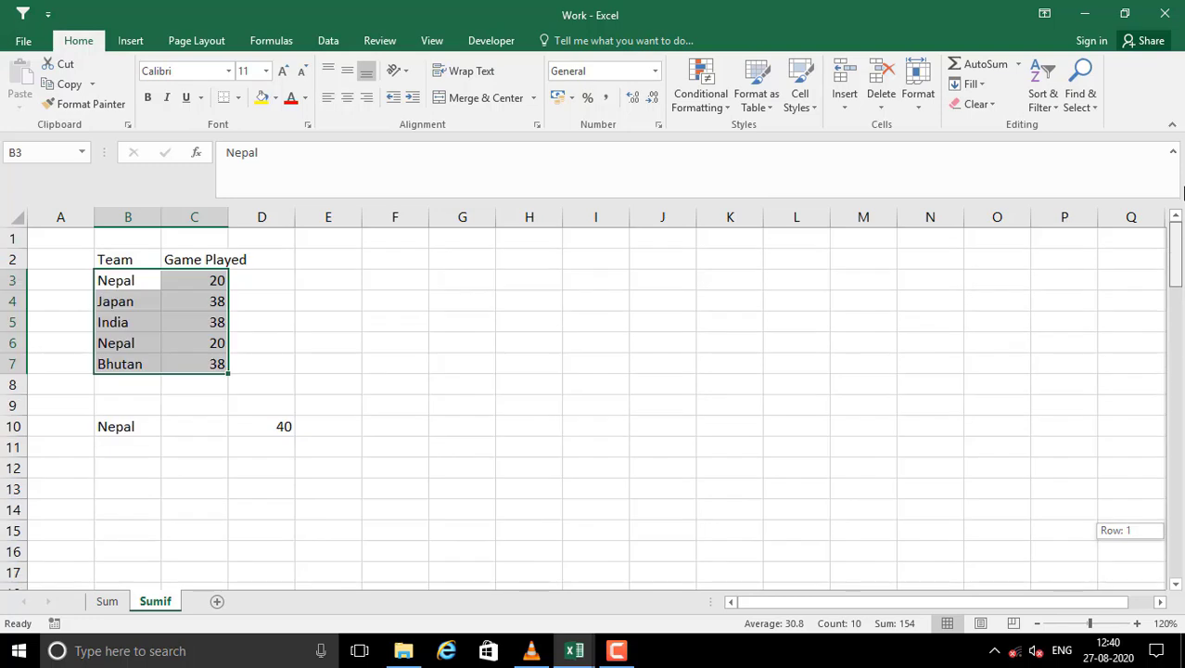
- Compare the first Nepal row and the team table B3:C7 with the conditional total in D10
click(186, 429)
drag(107, 281, 195, 281)
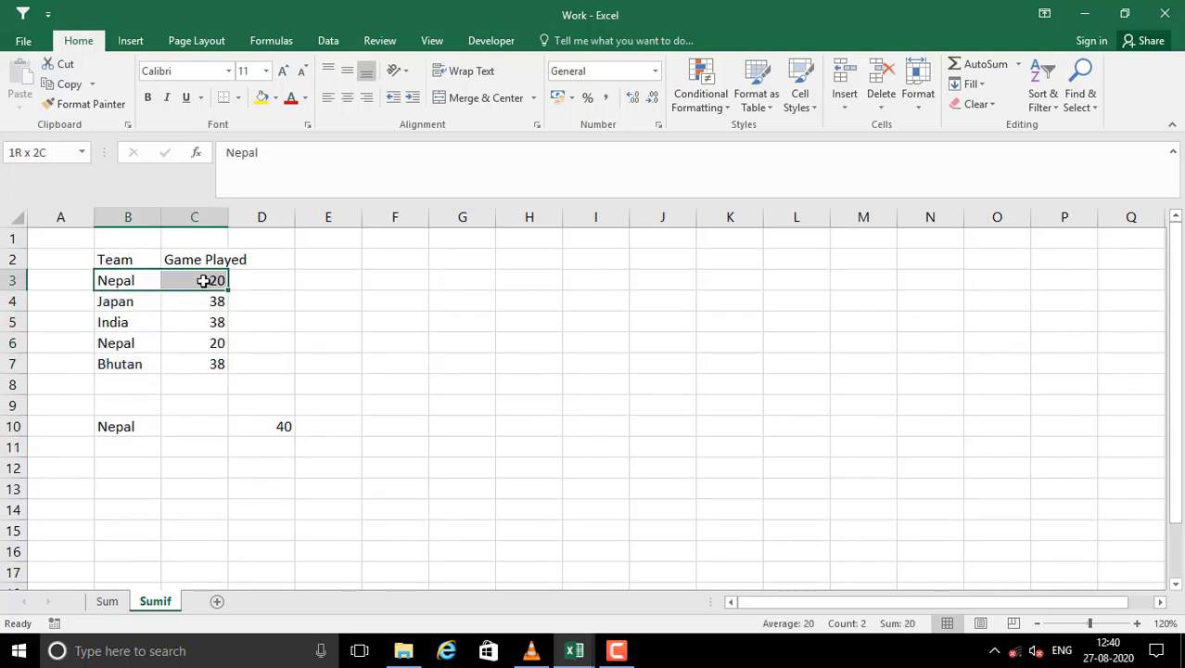
drag(203, 280, 204, 281)
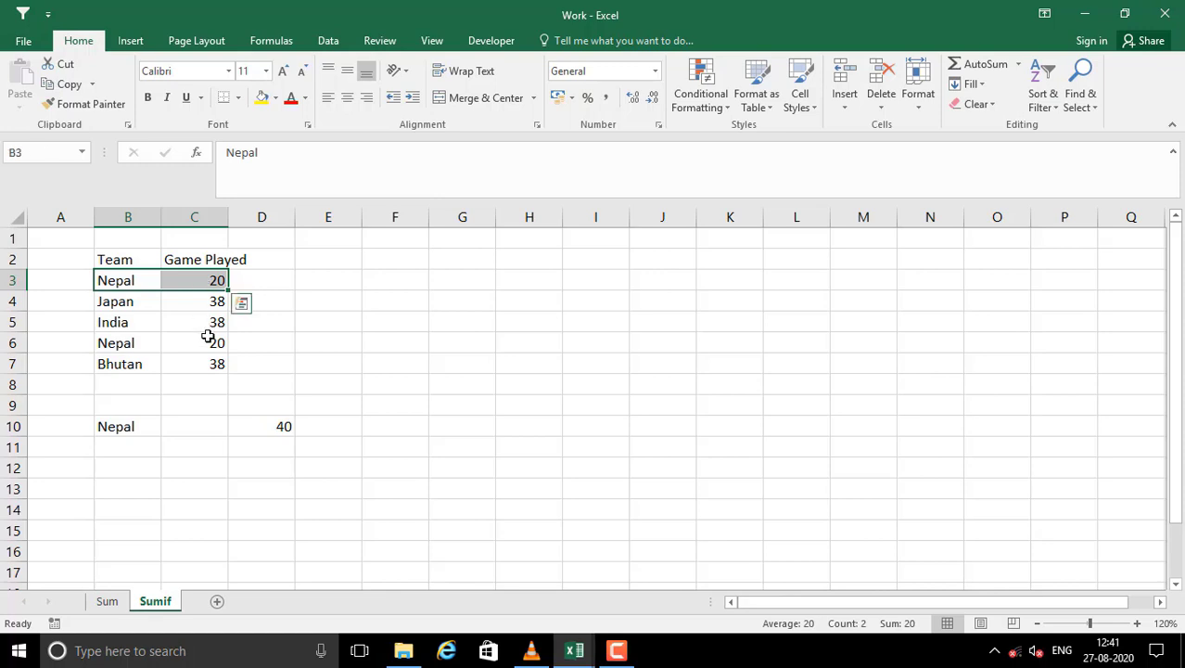
click(154, 327)
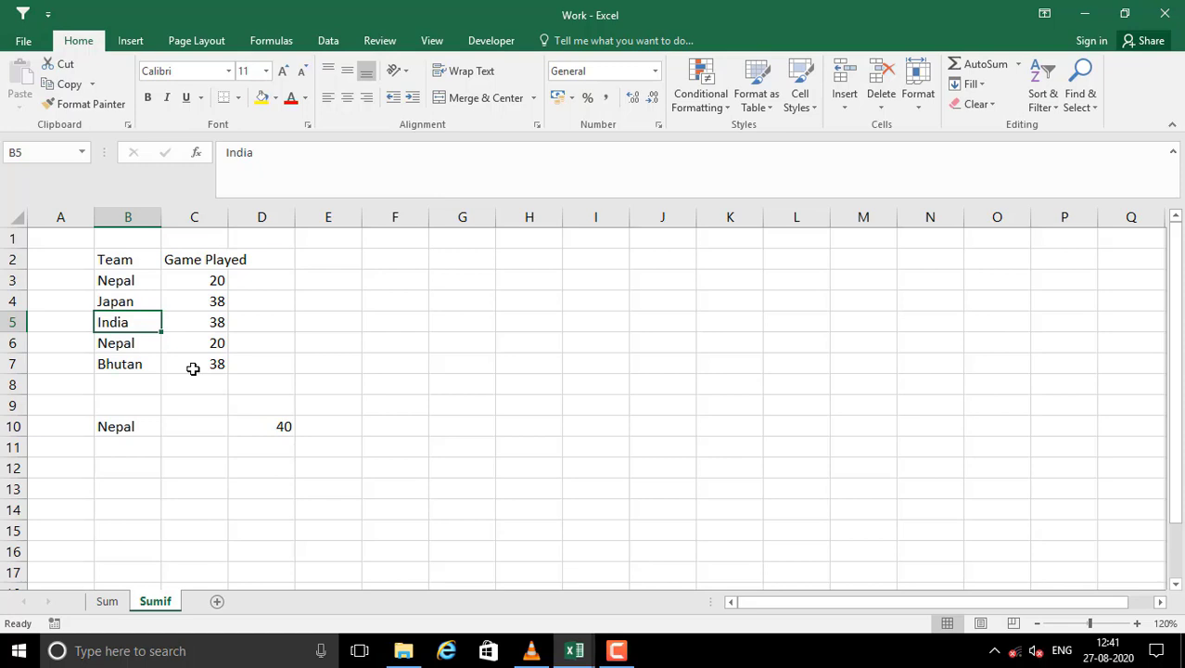
drag(127, 280, 204, 366)
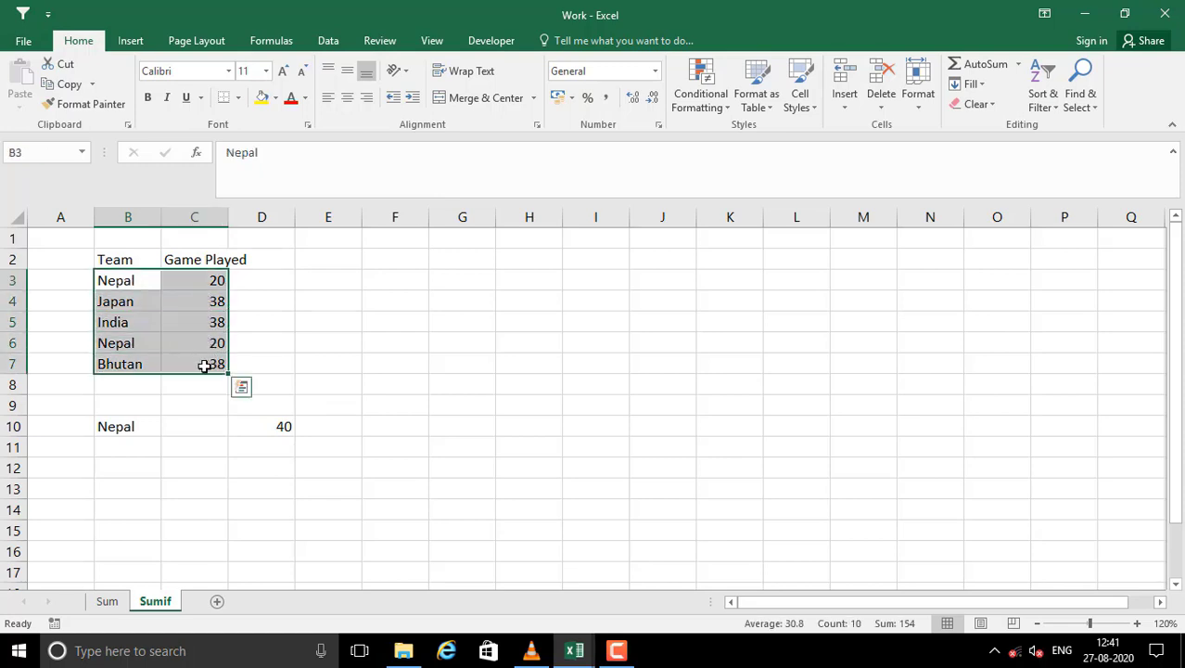
click(270, 428)
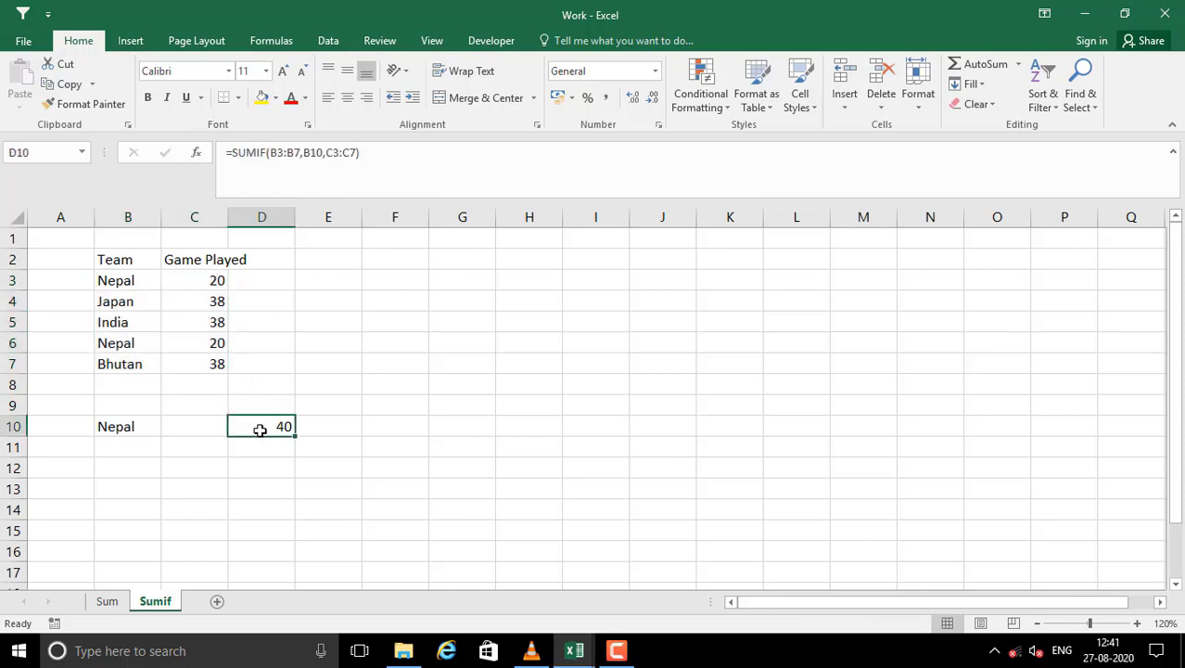
- Examine the SUMIF formula in D10 together with its criteria range B3:B7 and sum range C3:C7
drag(119, 274, 130, 368)
drag(200, 279, 212, 362)
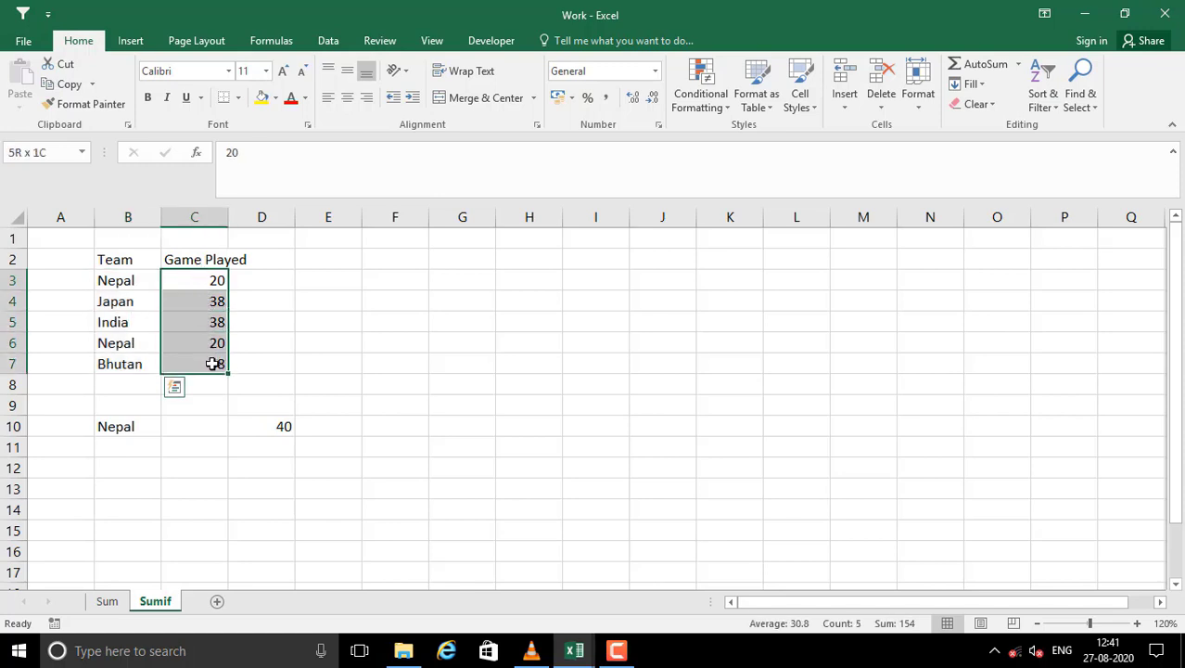
drag(193, 276, 204, 376)
click(279, 422)
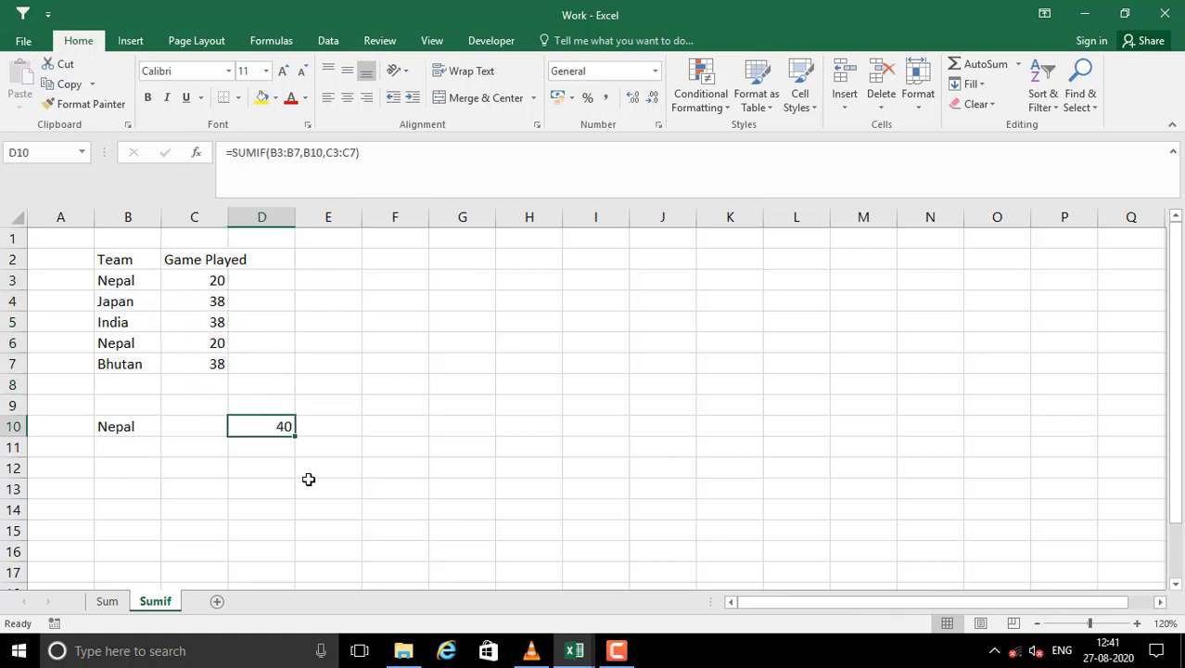
key(F2)
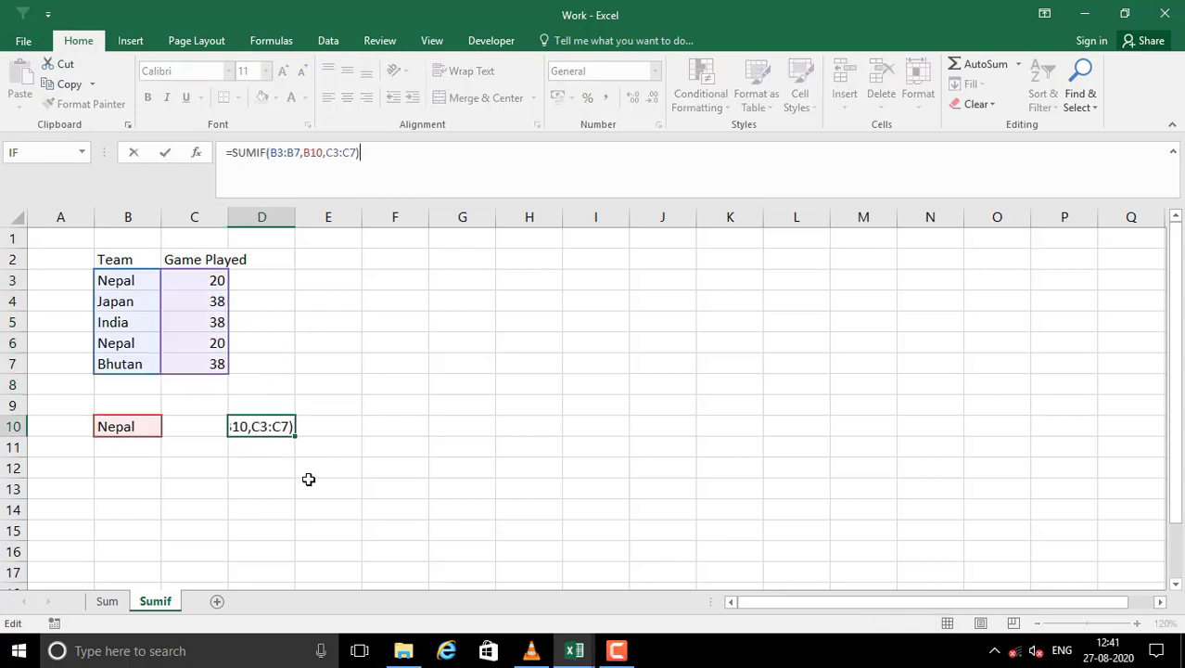
click(310, 346)
click(270, 427)
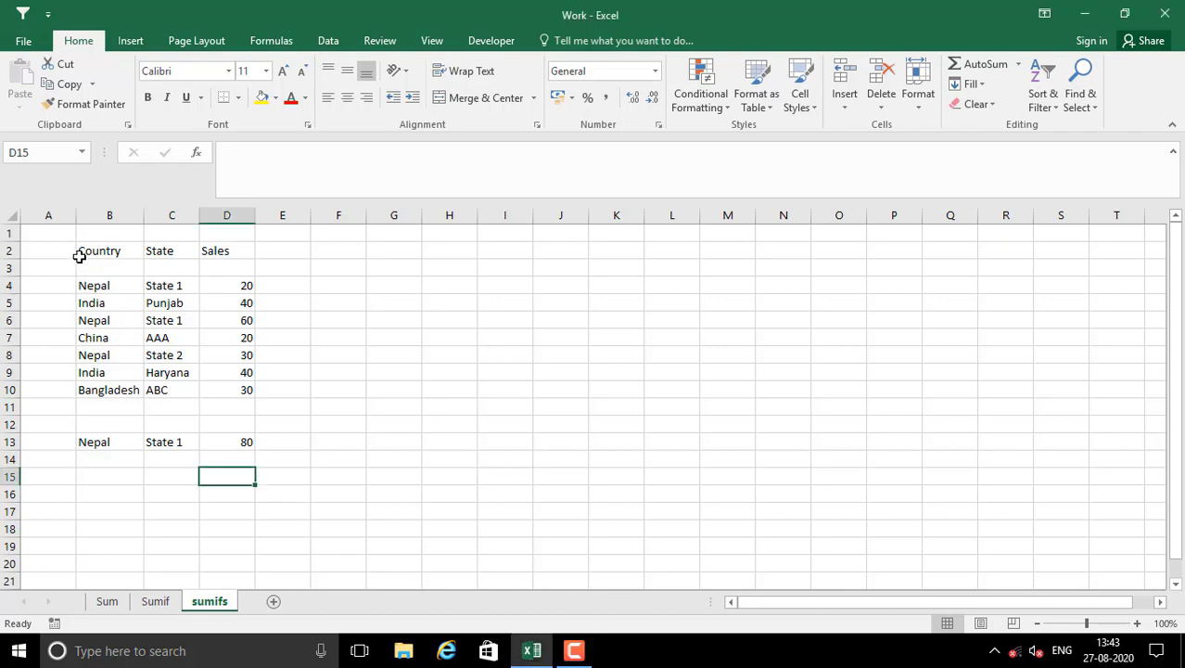
- Review the Country, State and Sales table in B2:D10 of the sumifs sheet, including its Country and State columns
drag(81, 251, 243, 390)
click(215, 405)
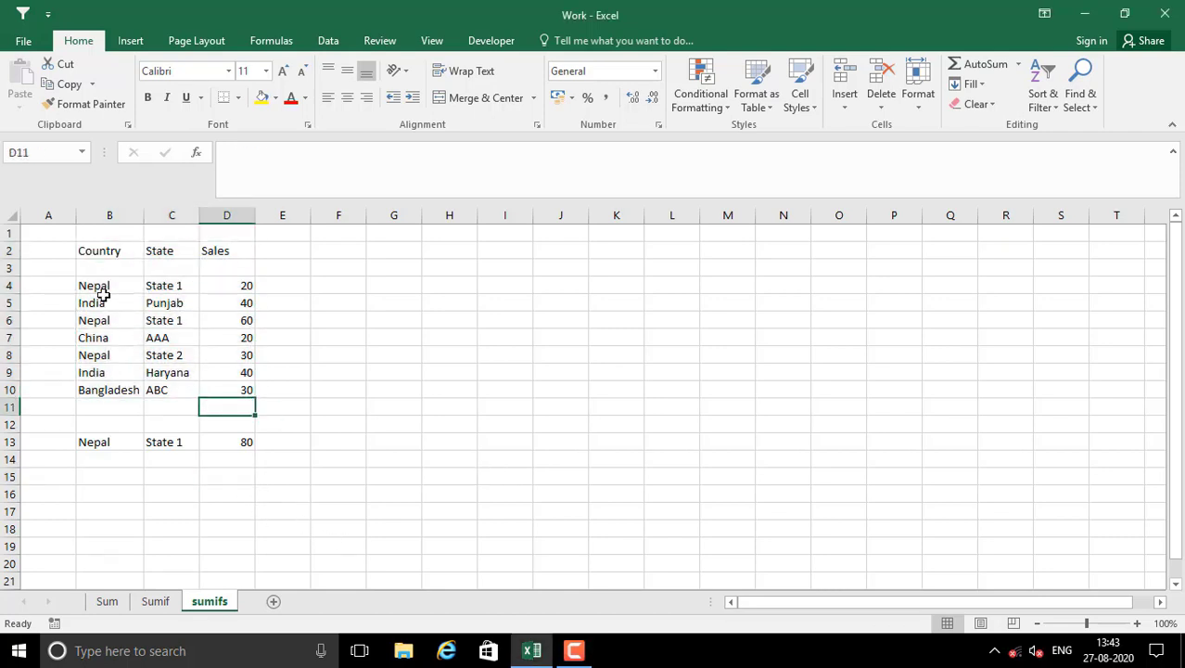
drag(98, 257, 110, 396)
click(171, 249)
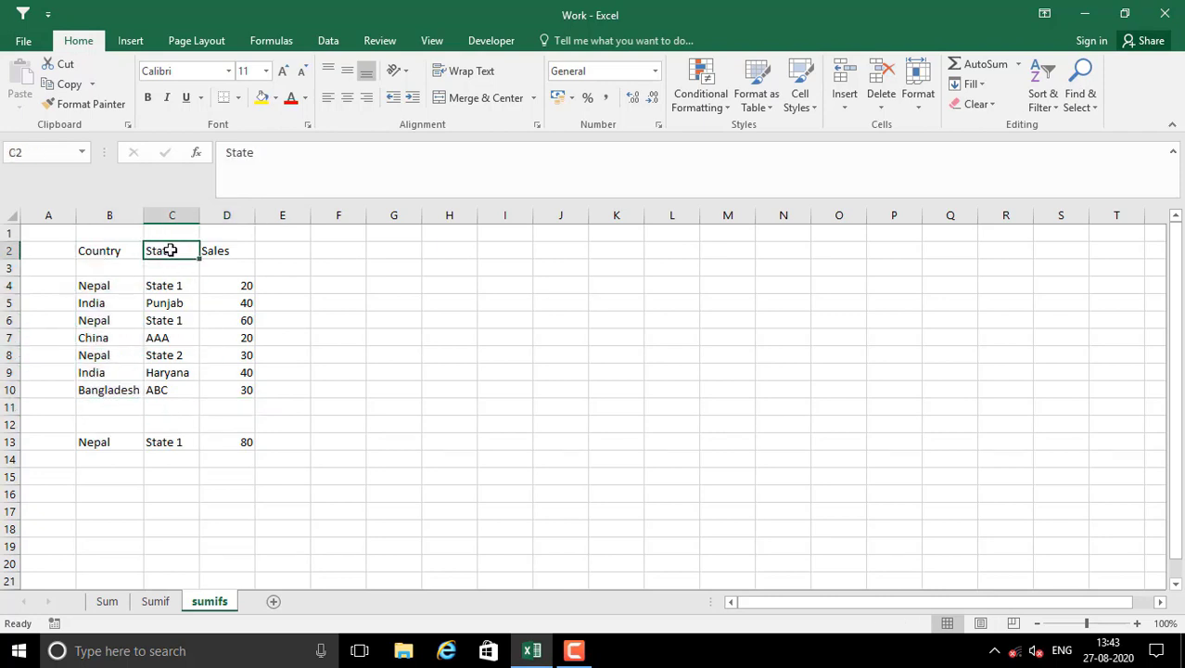
drag(158, 282, 179, 390)
click(341, 385)
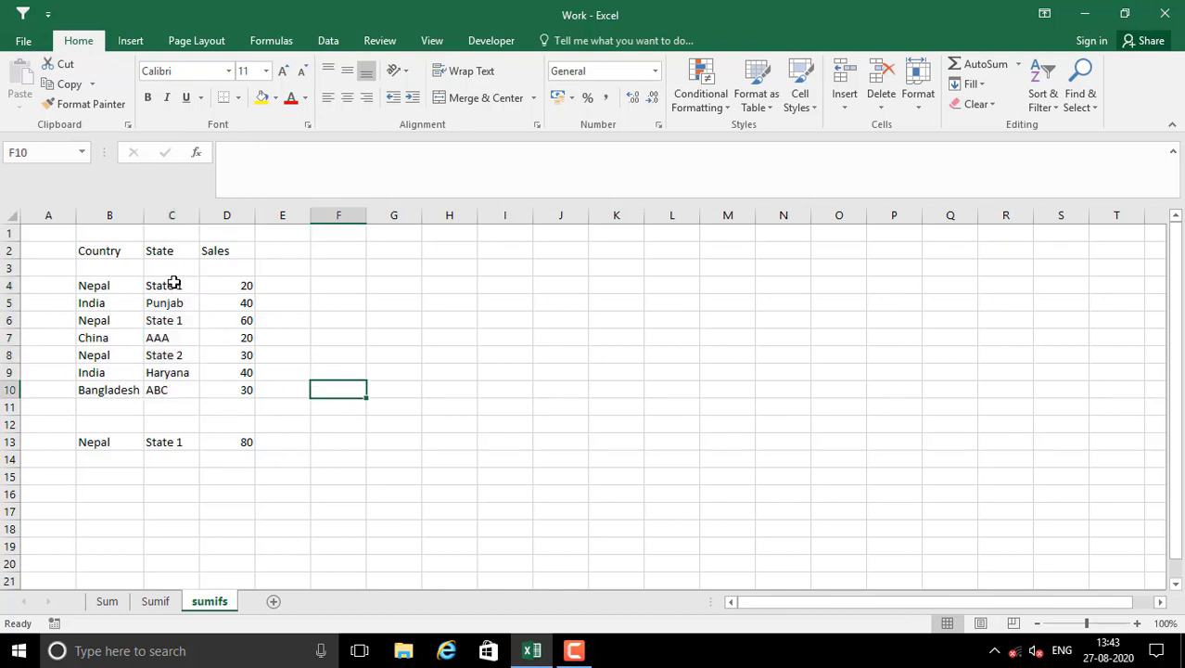
- Compare the Nepal State 1 rows 4 and 6 with the Nepal State 2 row and the total in D13
drag(90, 280, 232, 284)
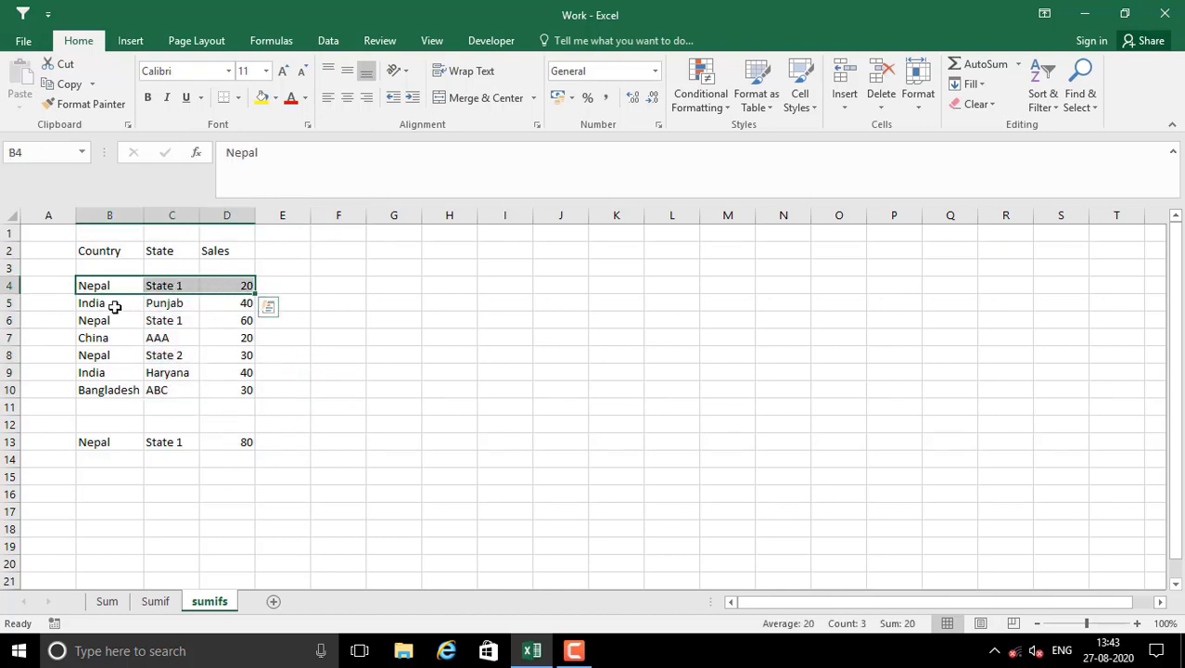
drag(105, 320, 243, 320)
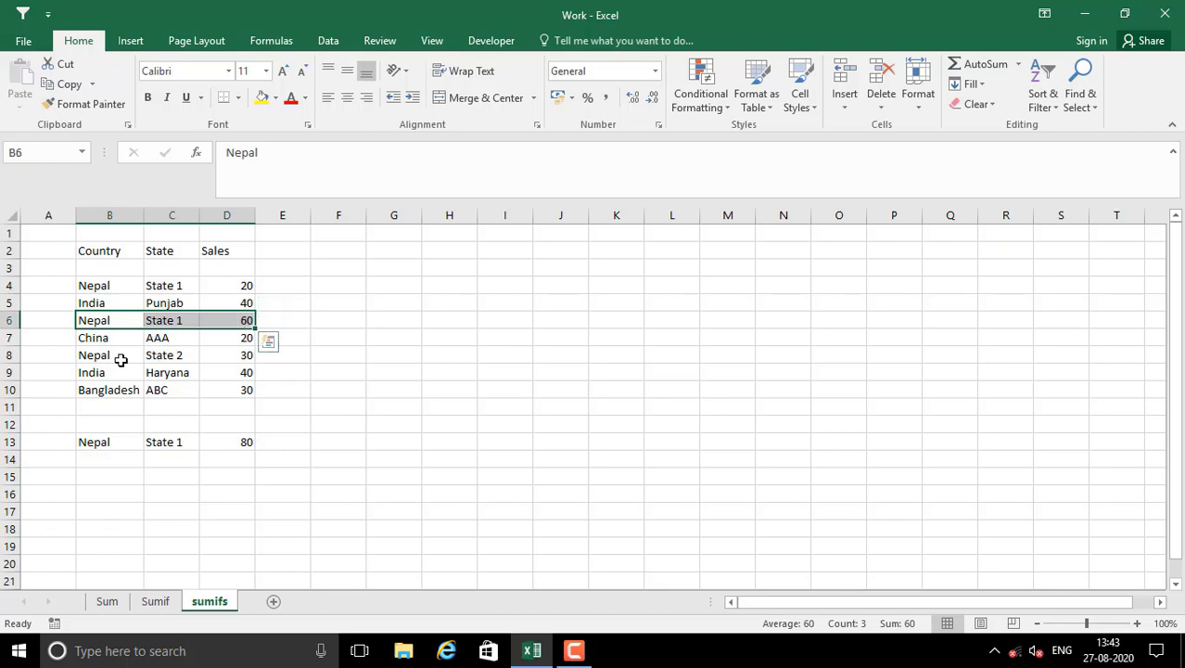
drag(84, 354, 232, 355)
click(189, 356)
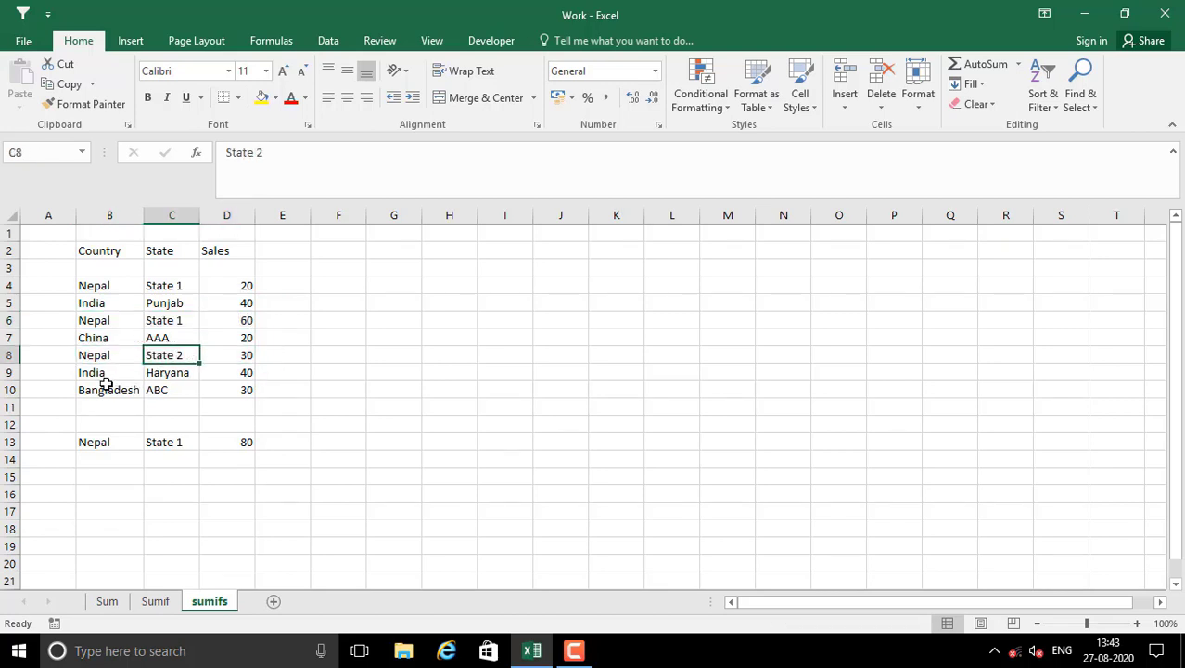
drag(99, 371, 185, 393)
drag(102, 282, 243, 289)
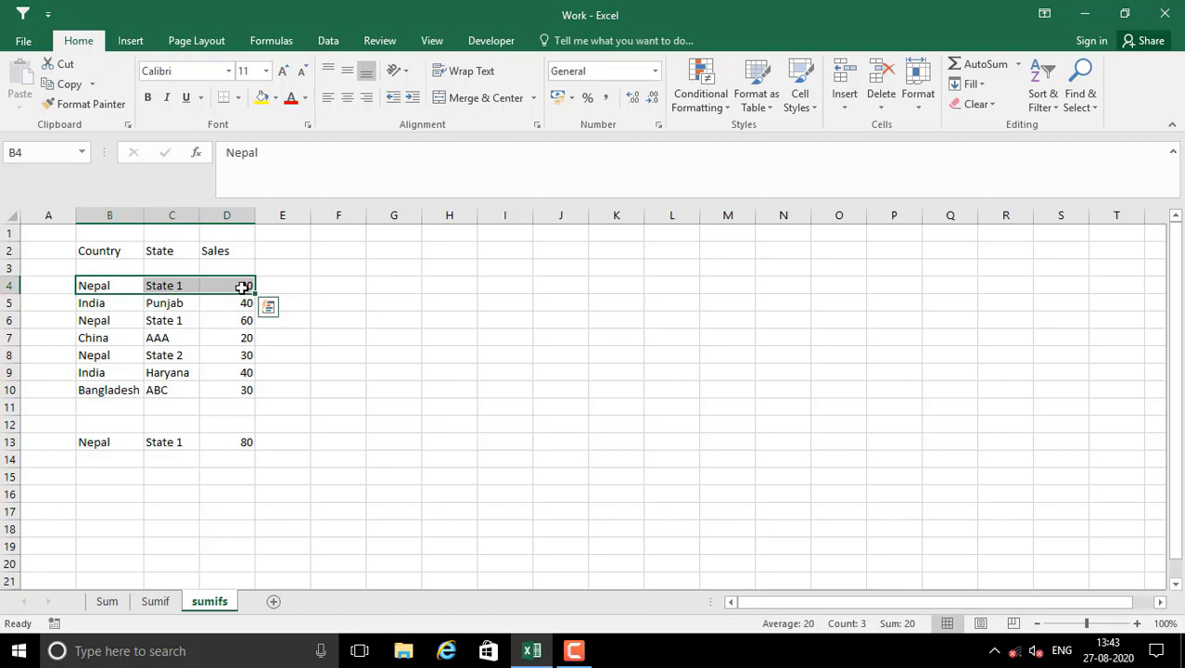
drag(93, 323, 241, 322)
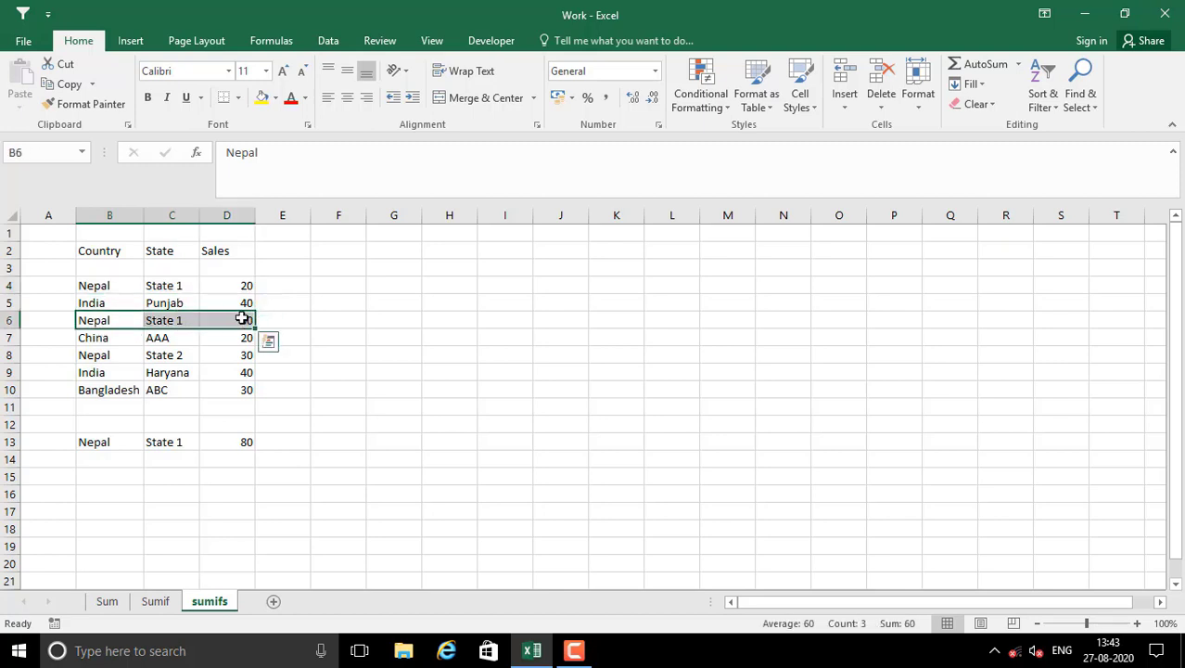
click(249, 443)
click(350, 425)
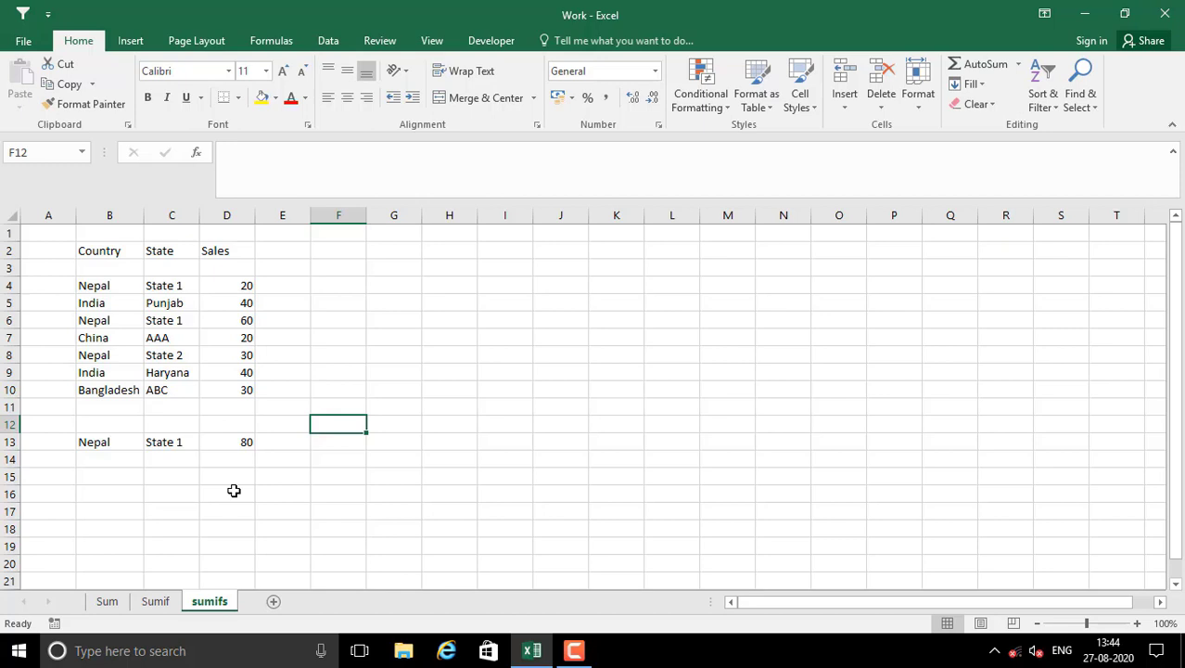
- Begin a SUMIFS formula in cell D15 with the sales values D4:D10 as the sum range
click(234, 491)
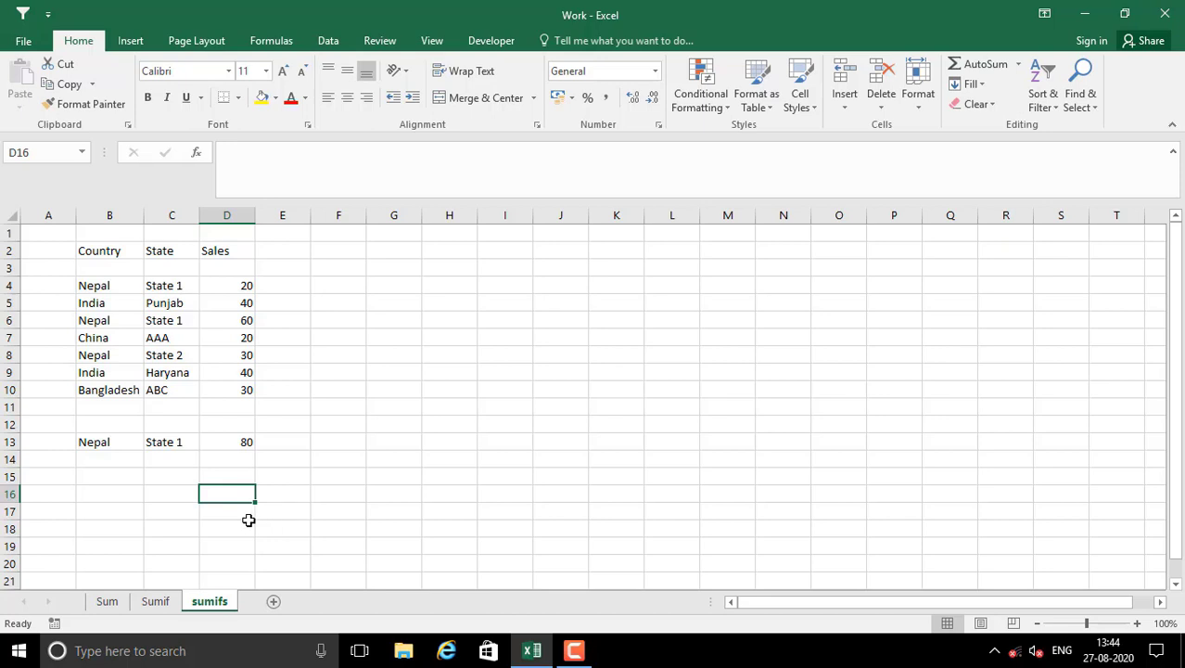
click(246, 522)
click(253, 500)
click(219, 478)
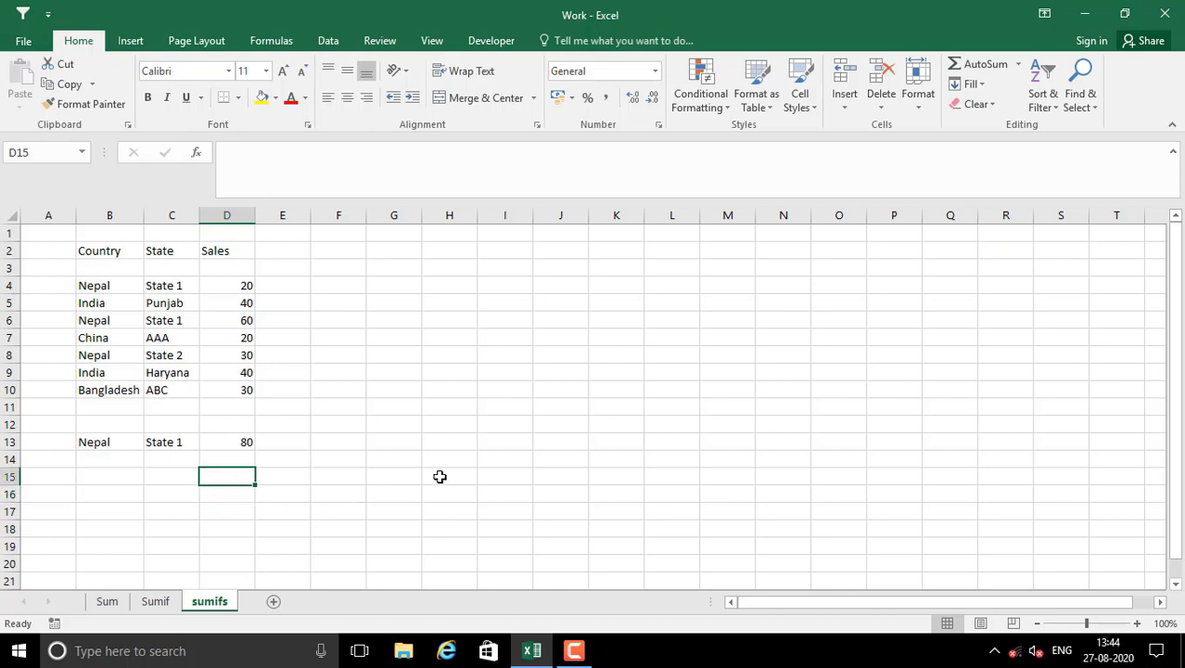
text(=sum)
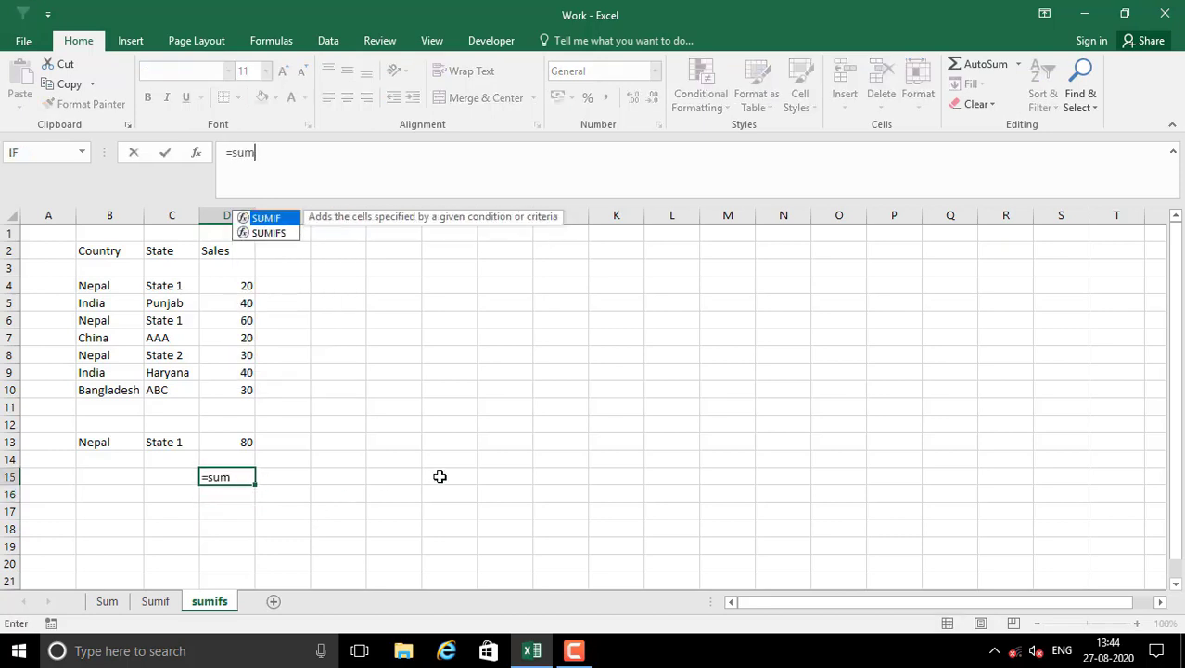
text(ifs)
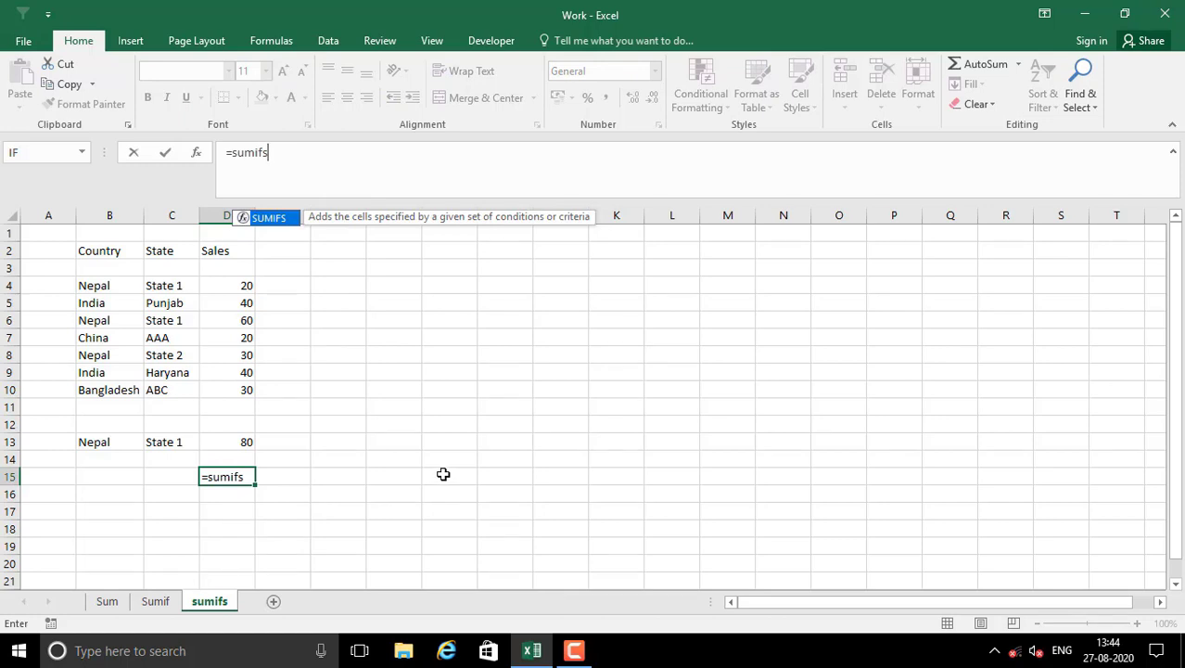
text(()
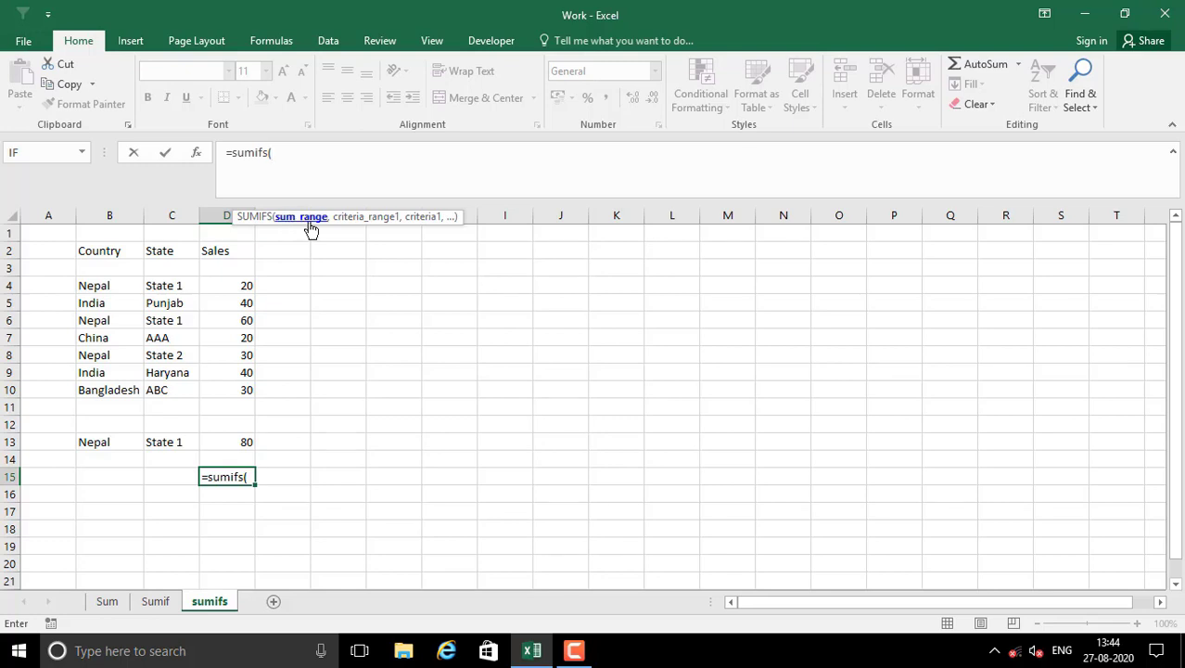
drag(222, 286, 239, 388)
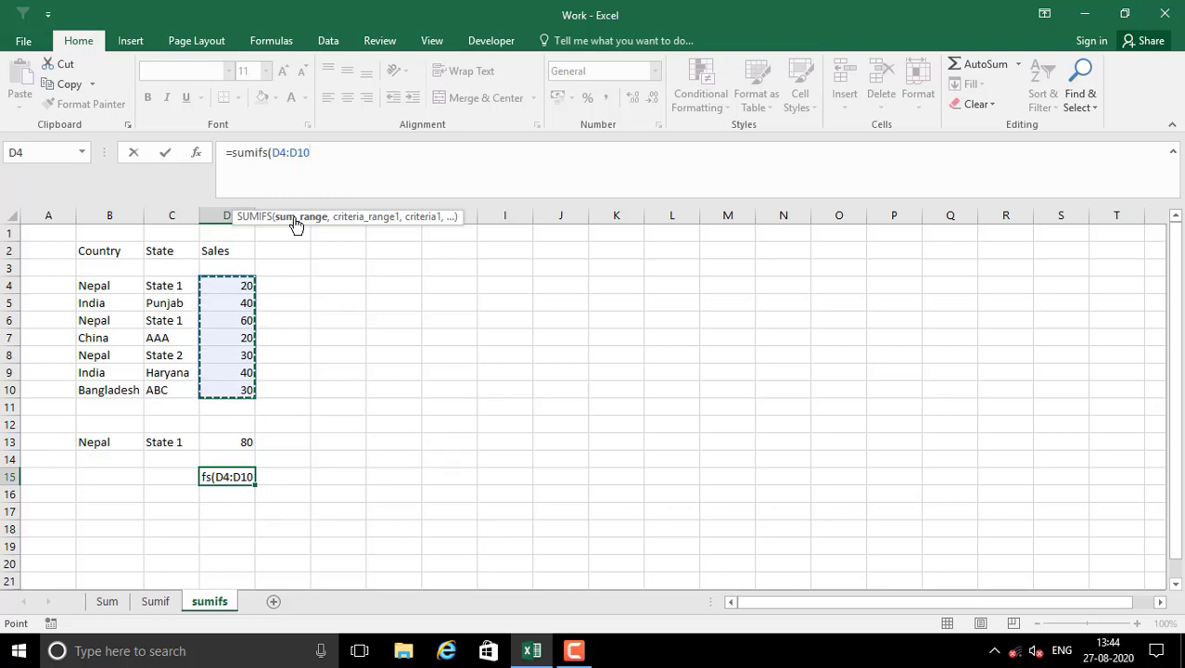
- Add the countries B4:B10 as the first criteria range of the SUMIFS formula, with B13 as its criterion
text(,)
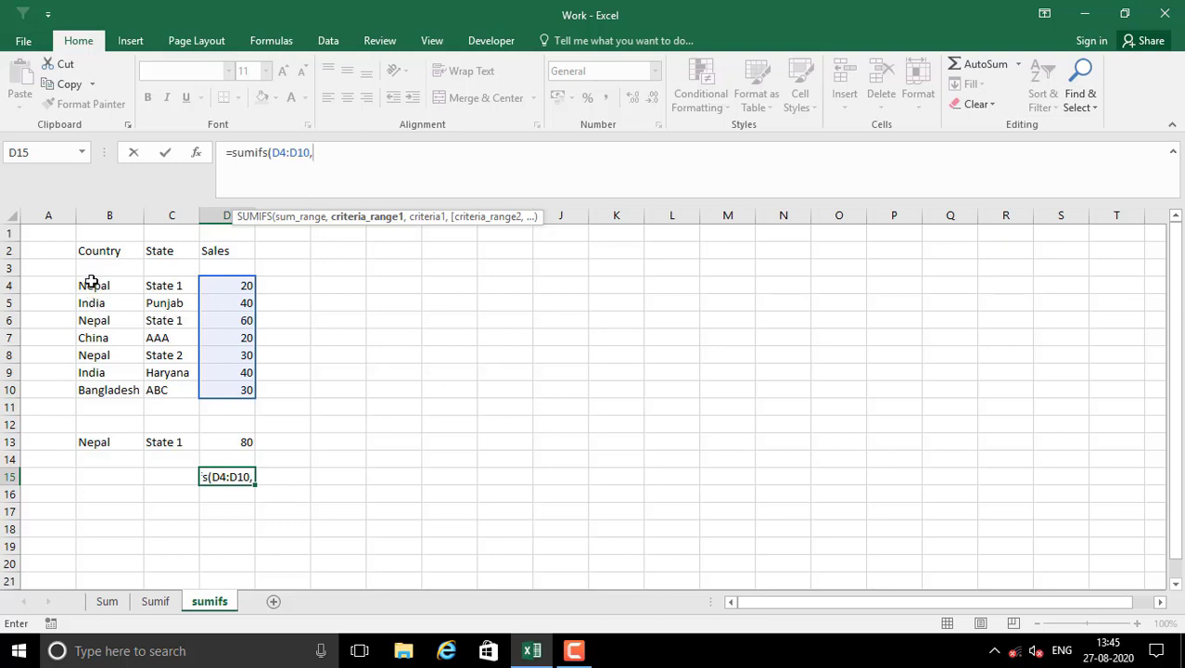
drag(91, 282, 108, 390)
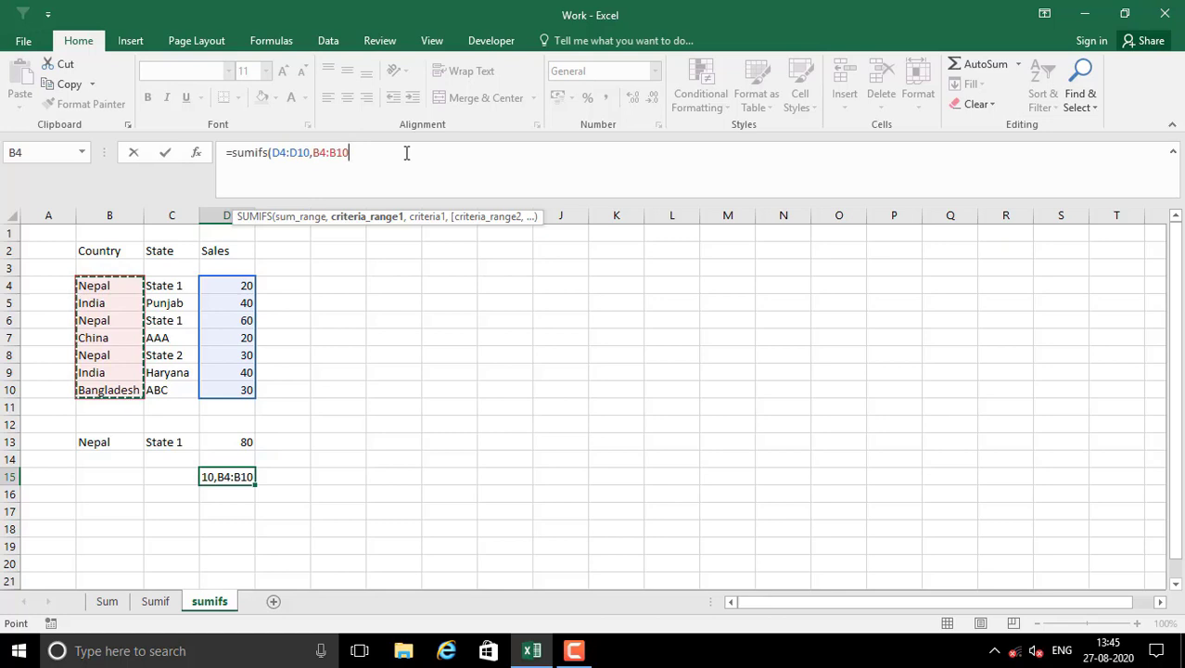
text(,)
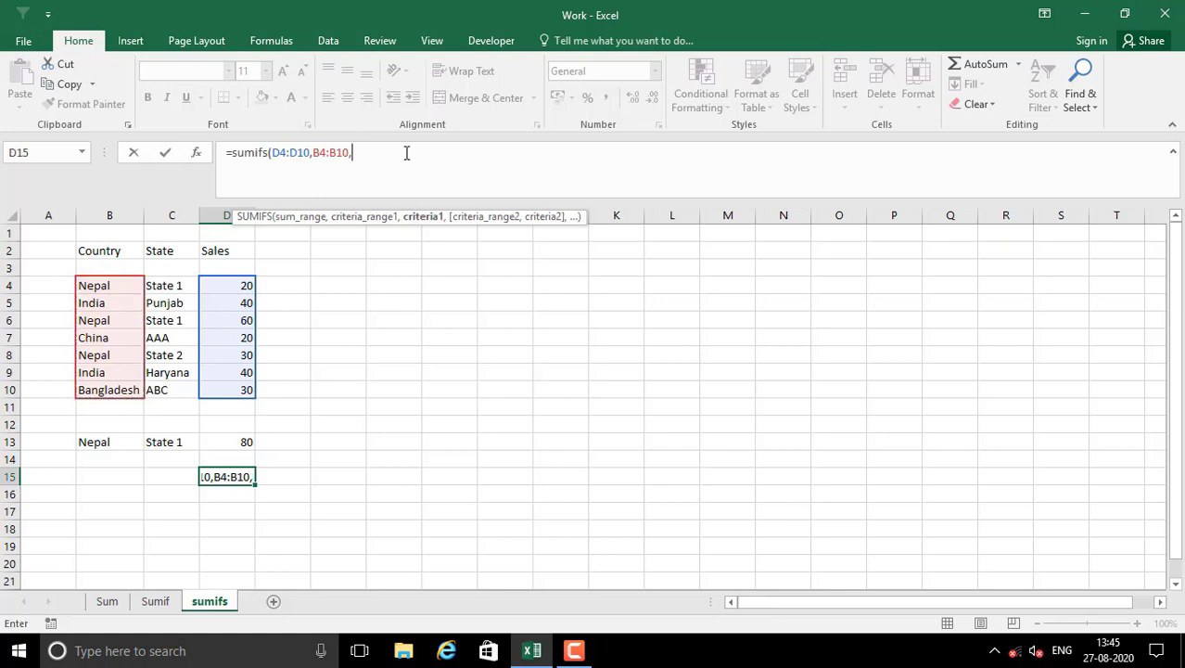
click(97, 443)
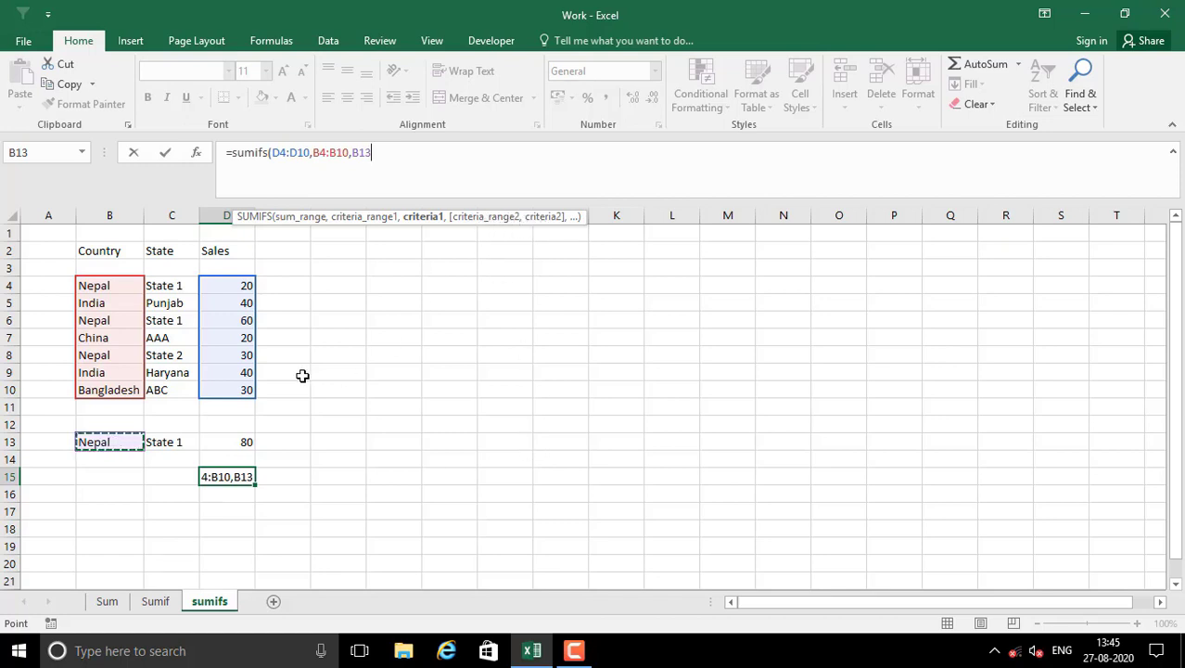
- Add the states C4:C10 with criterion C13 and complete D15 as =SUMIFS(D4:D10,B4:B10,B13,C4:C10,C13)
text(,)
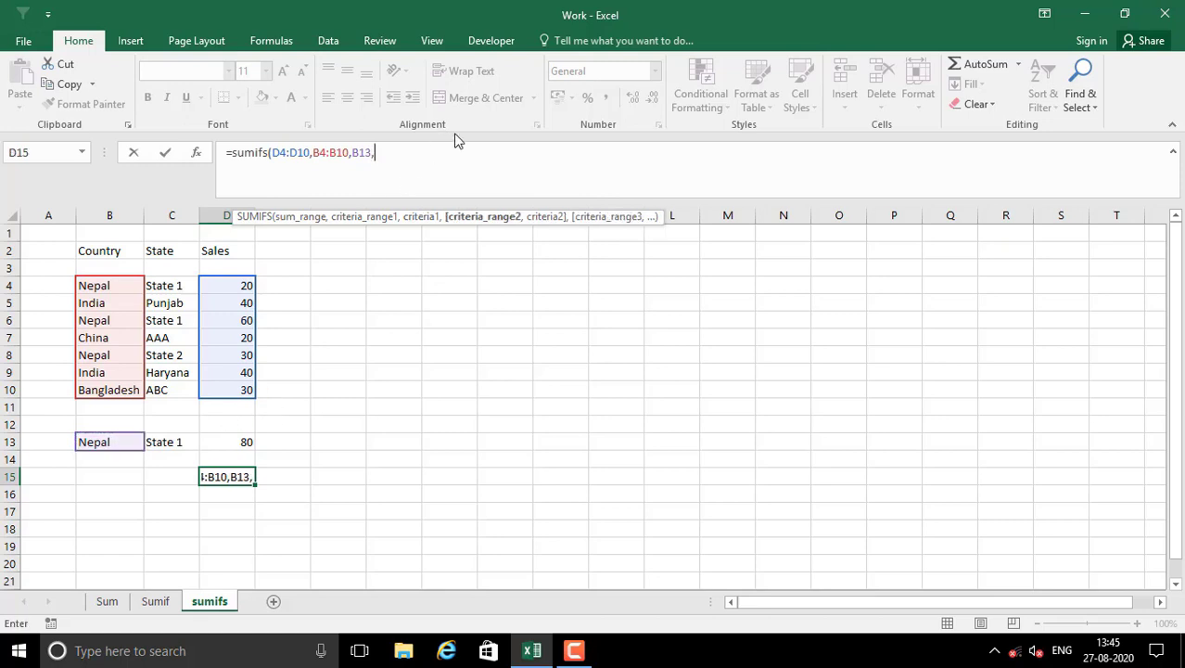
drag(164, 285, 178, 390)
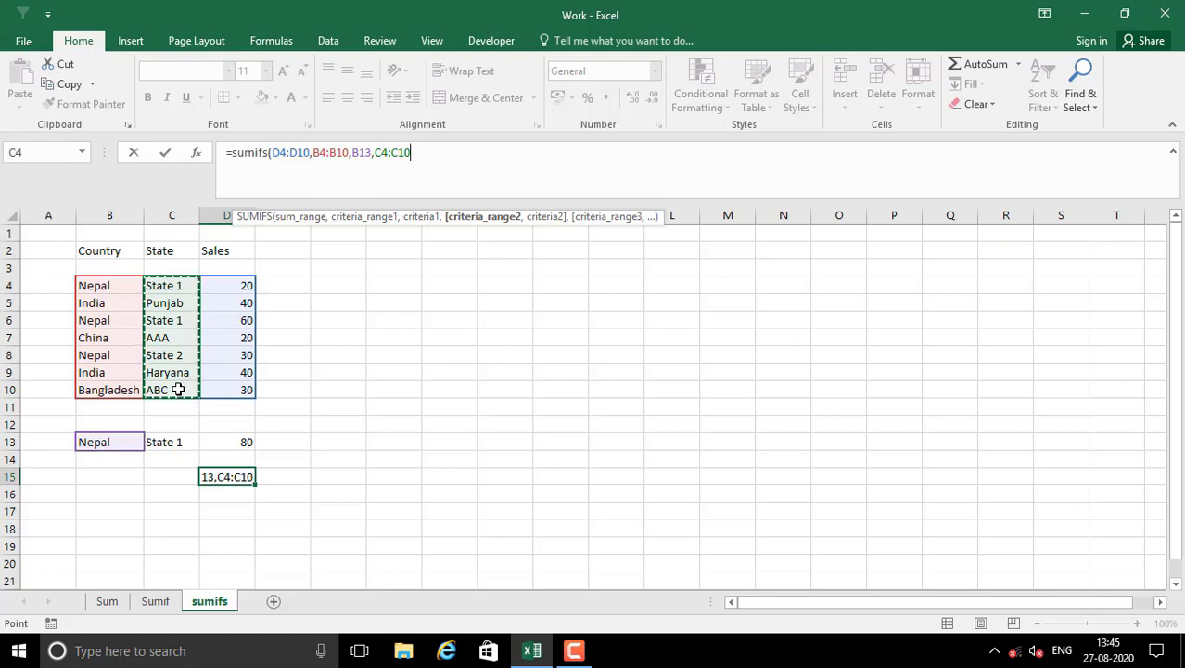
text(,)
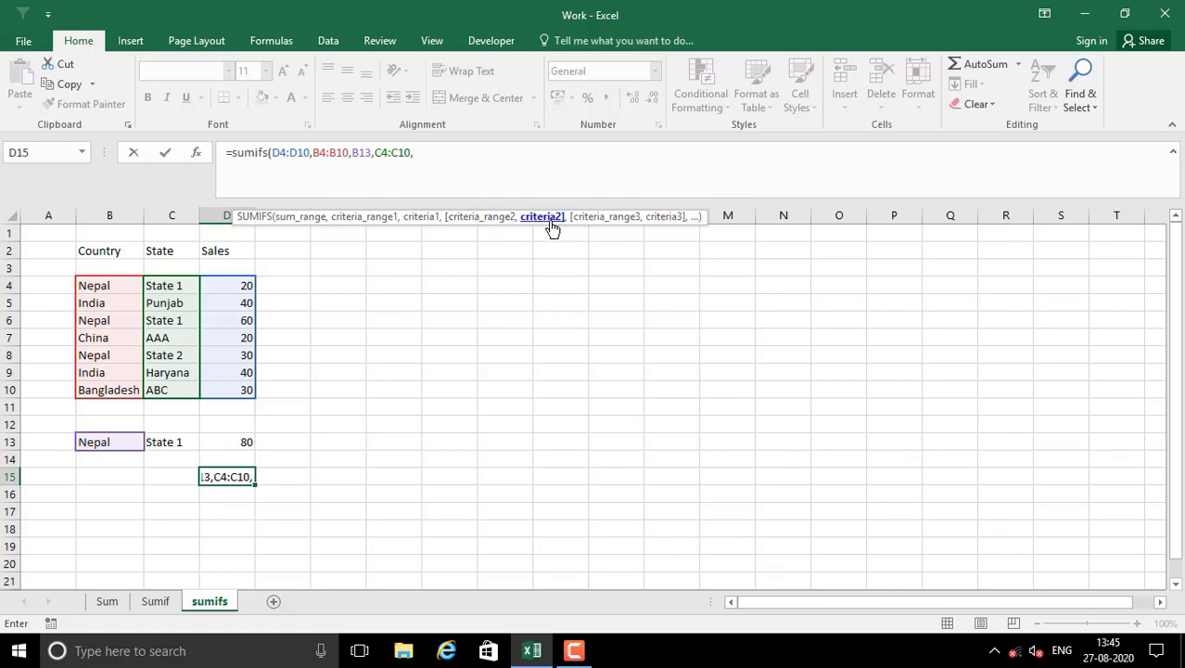
click(176, 440)
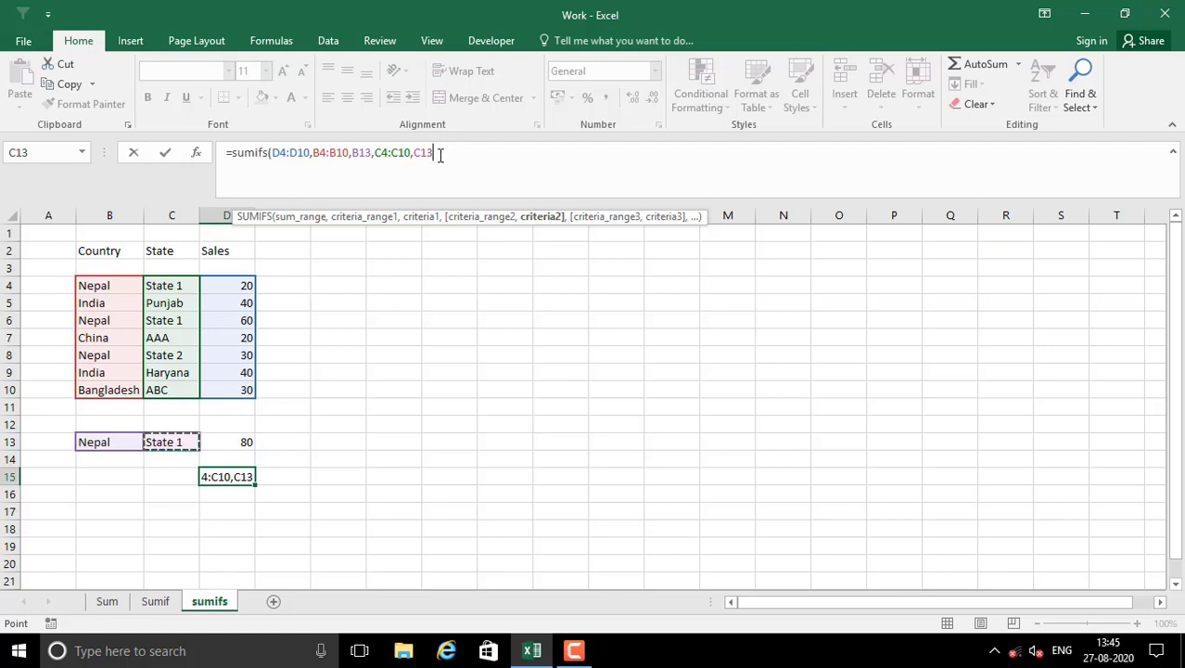
text())
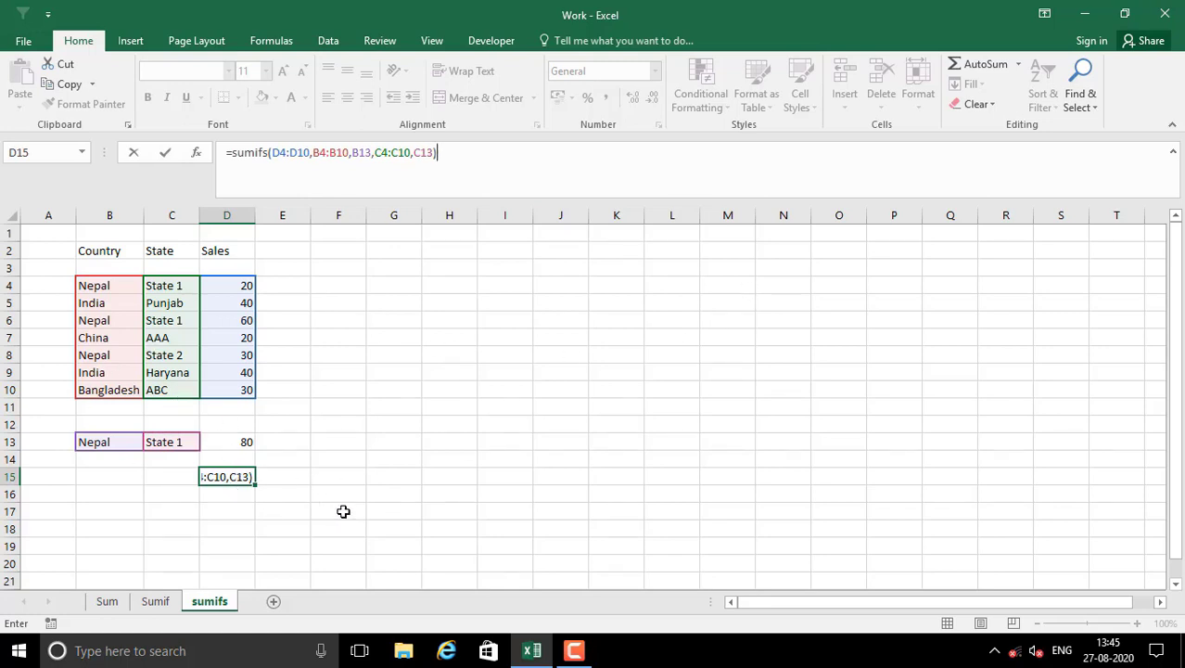
key(Return)
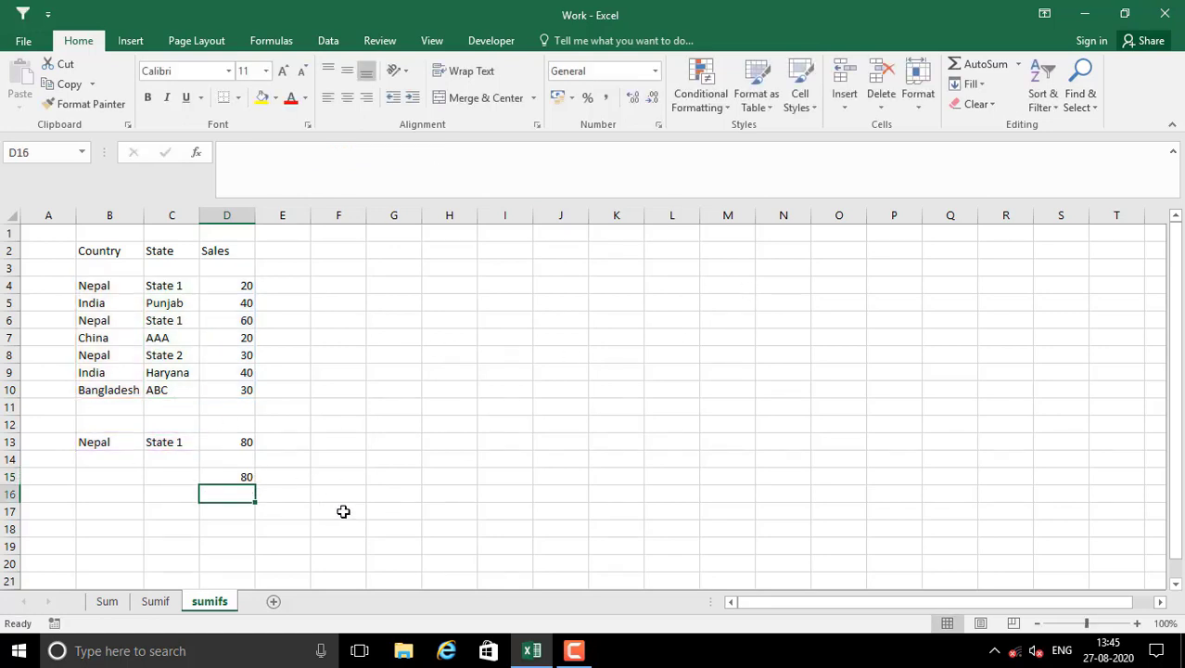
click(238, 477)
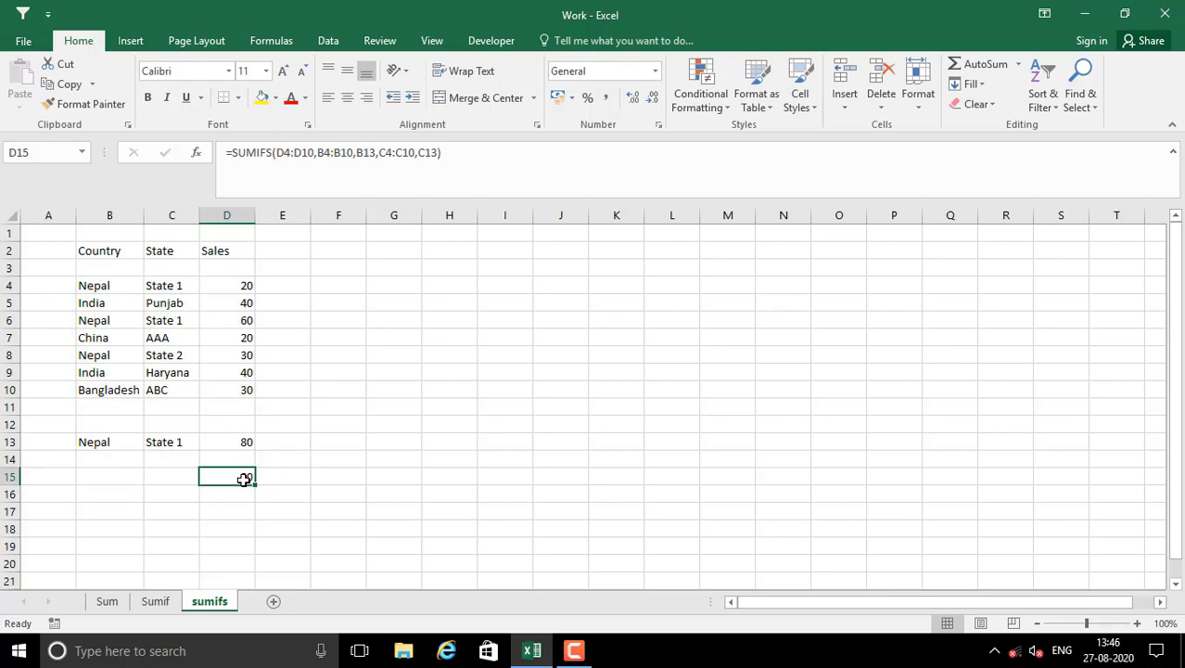
- Open the SUMIFS formula in cell D15 to review its sum range, criteria ranges and criteria, leaving it as is
double_click(223, 476)
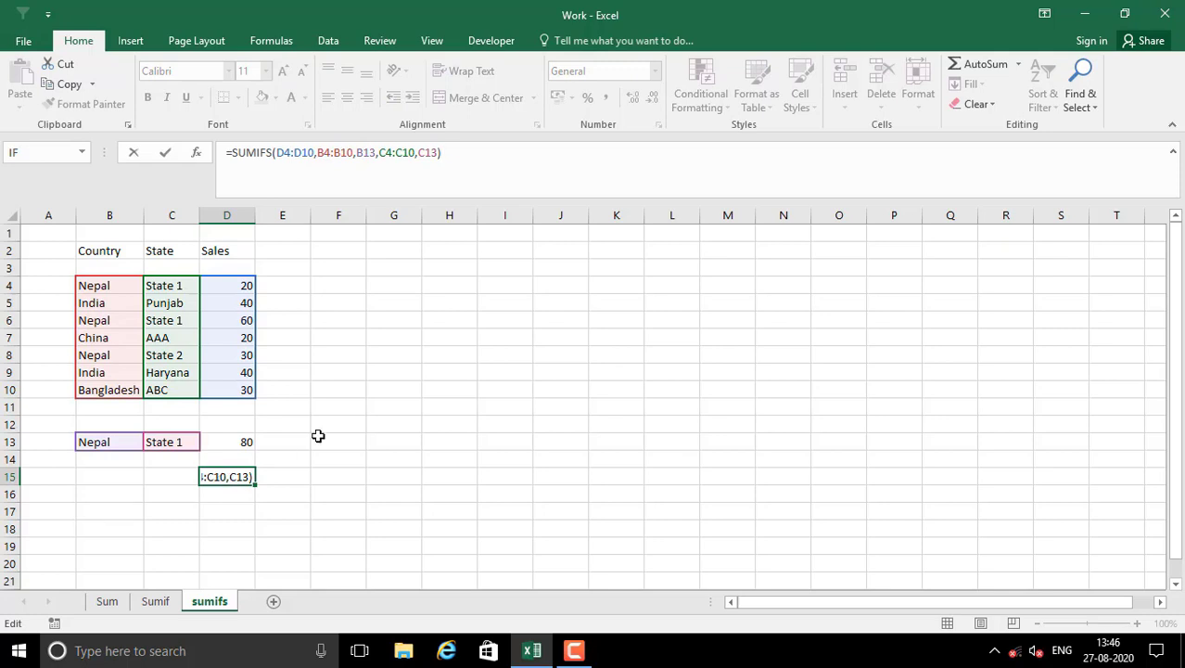
click(437, 154)
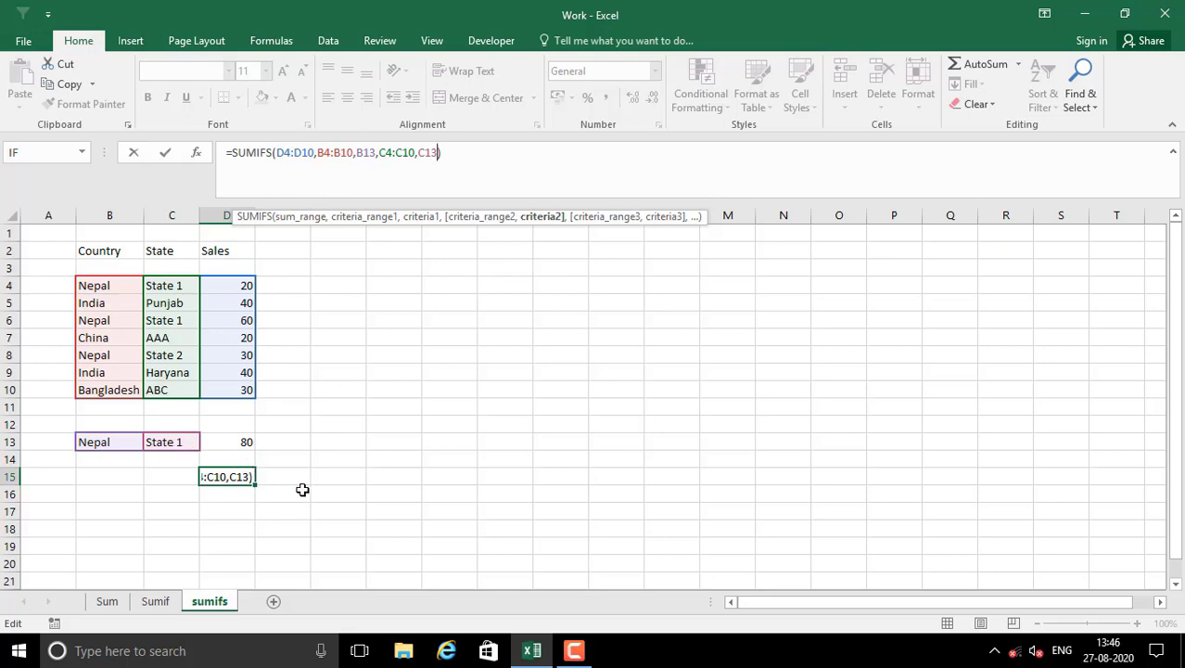
key(ctrl+Return)
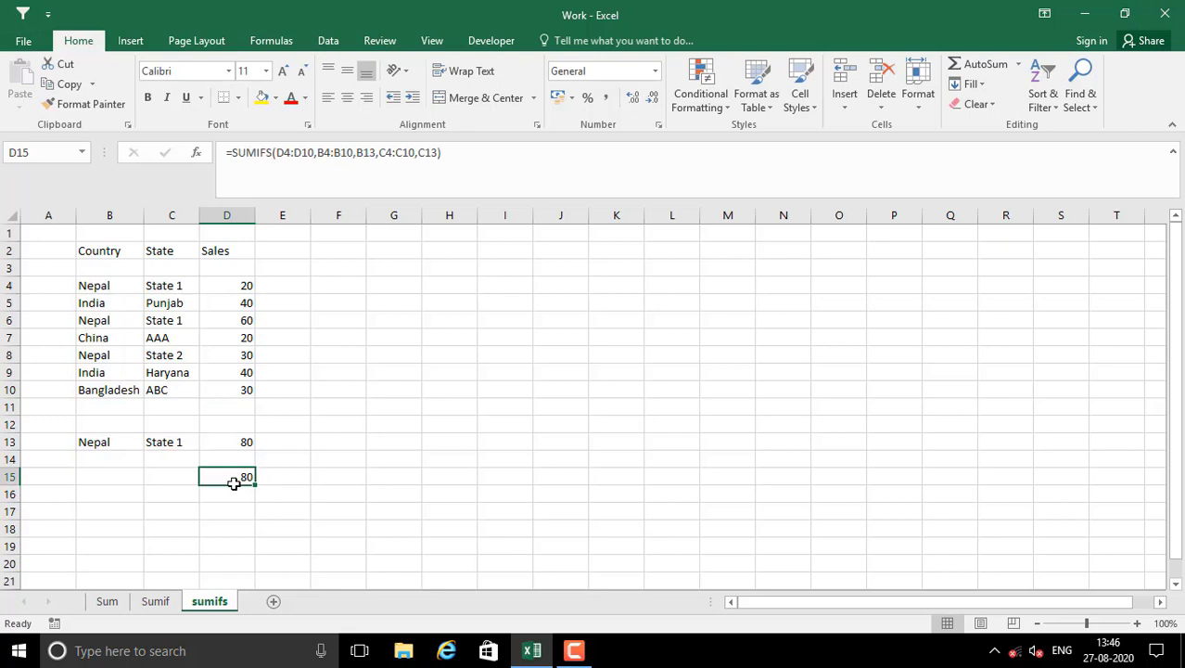
click(278, 498)
click(230, 504)
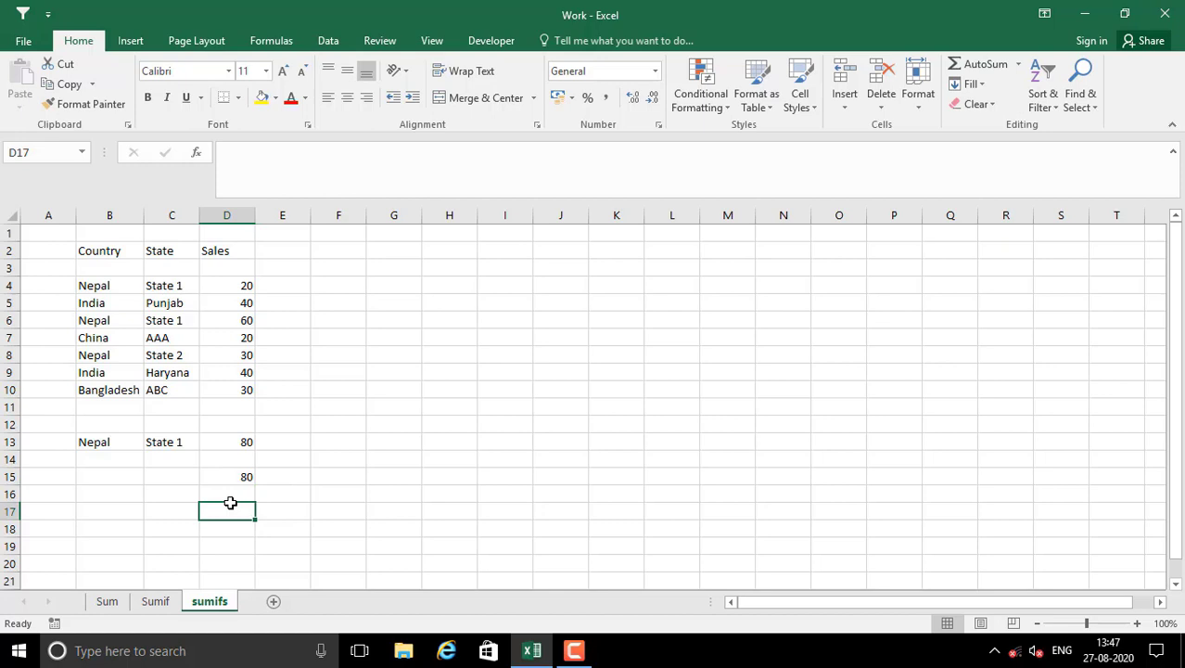
click(233, 476)
click(227, 511)
click(223, 479)
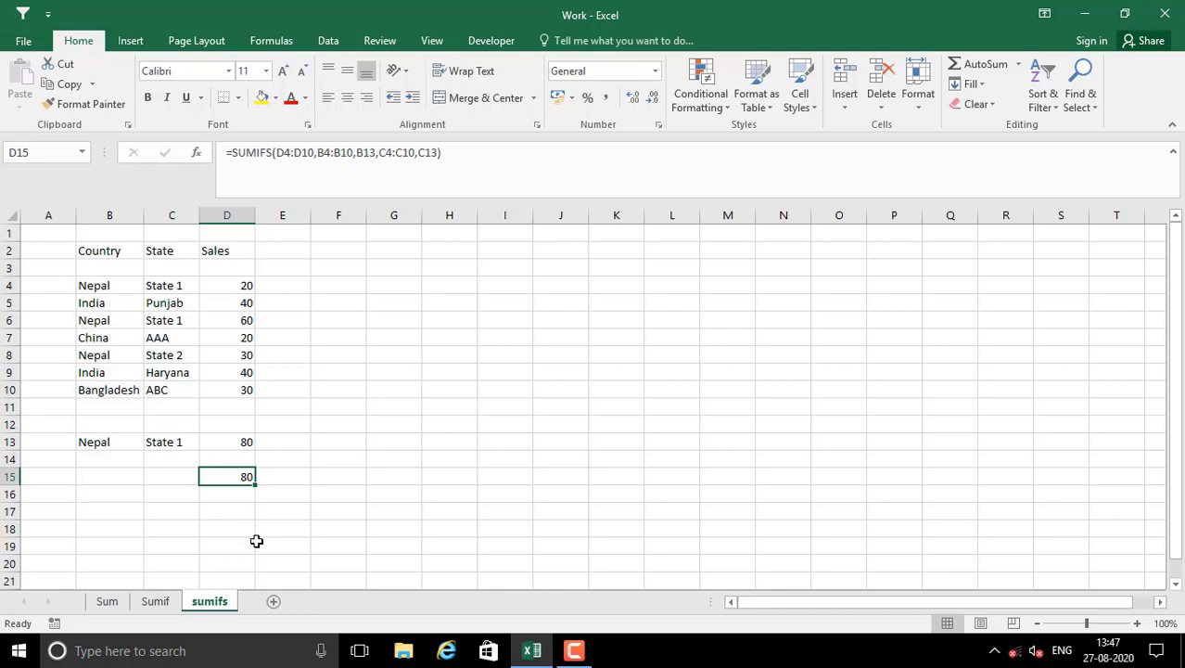
click(228, 510)
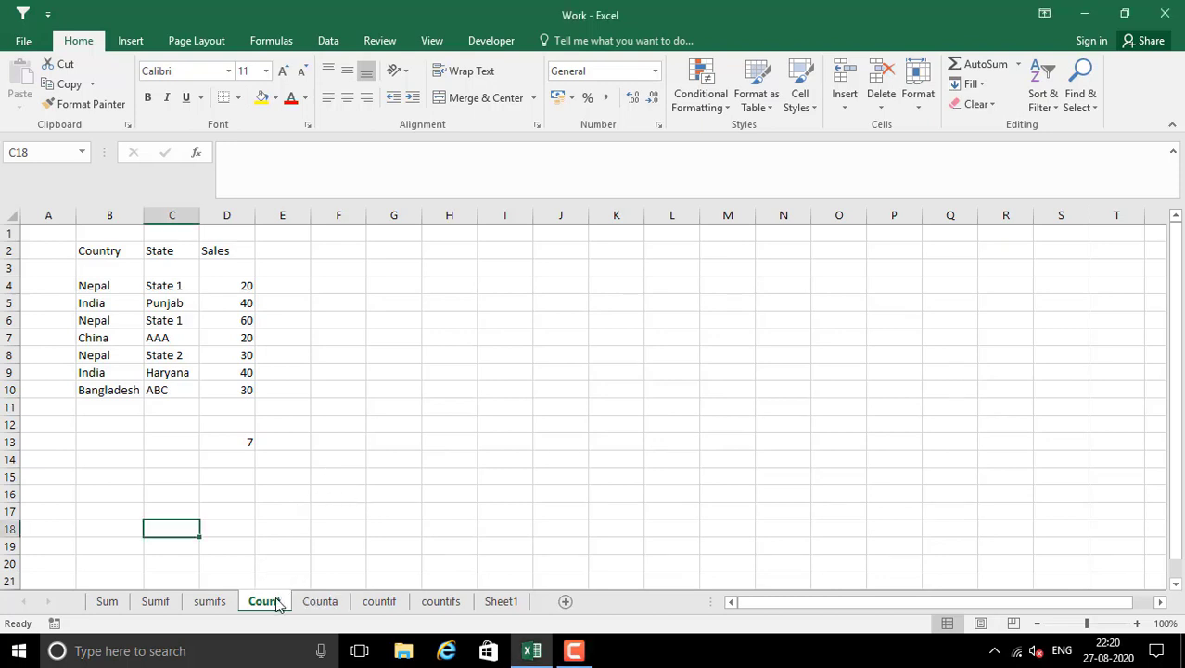
- Enter a COUNT formula in cell D15 of the Count sheet over the sales values D4:D10
click(239, 494)
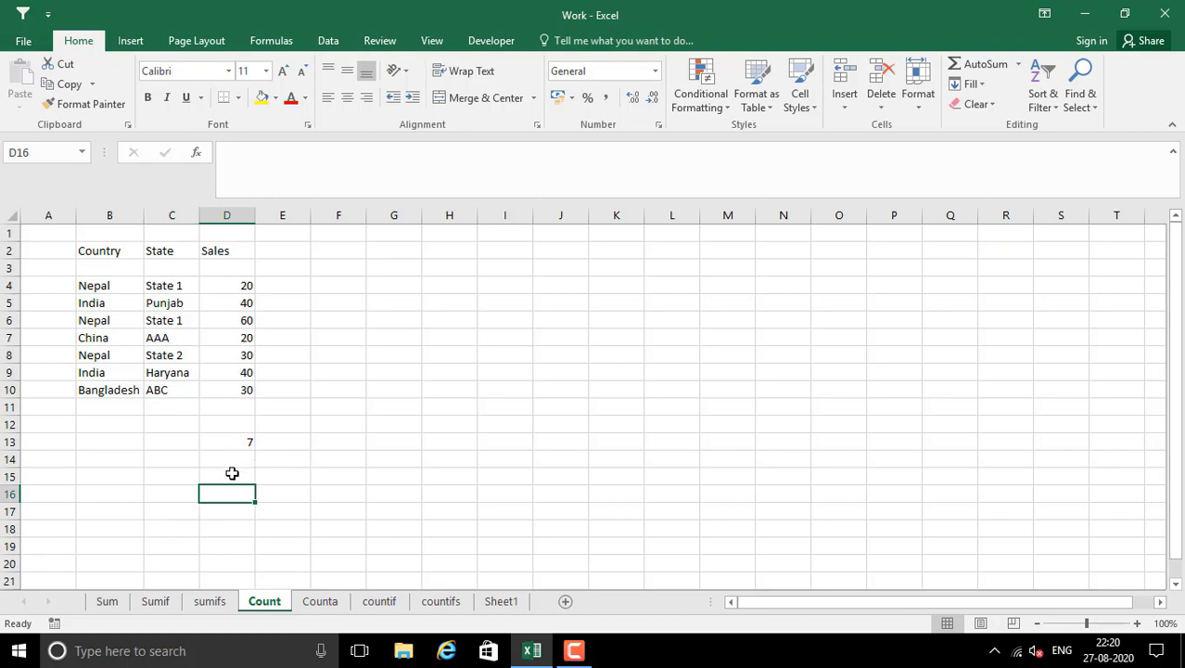
click(233, 476)
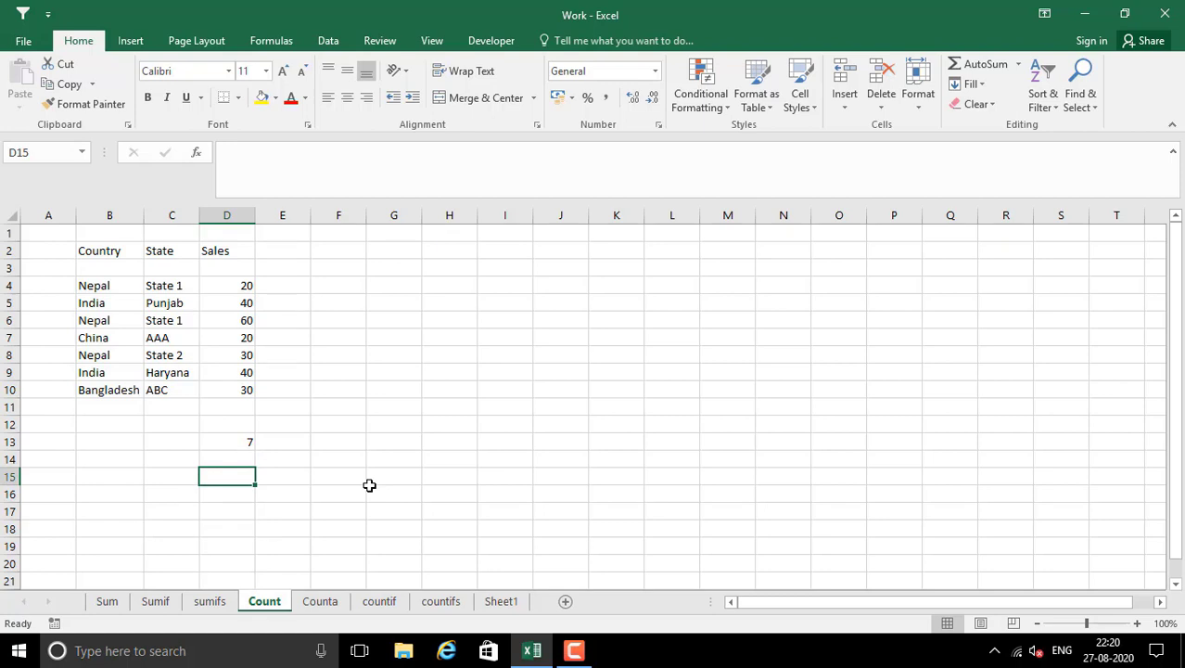
text(+)
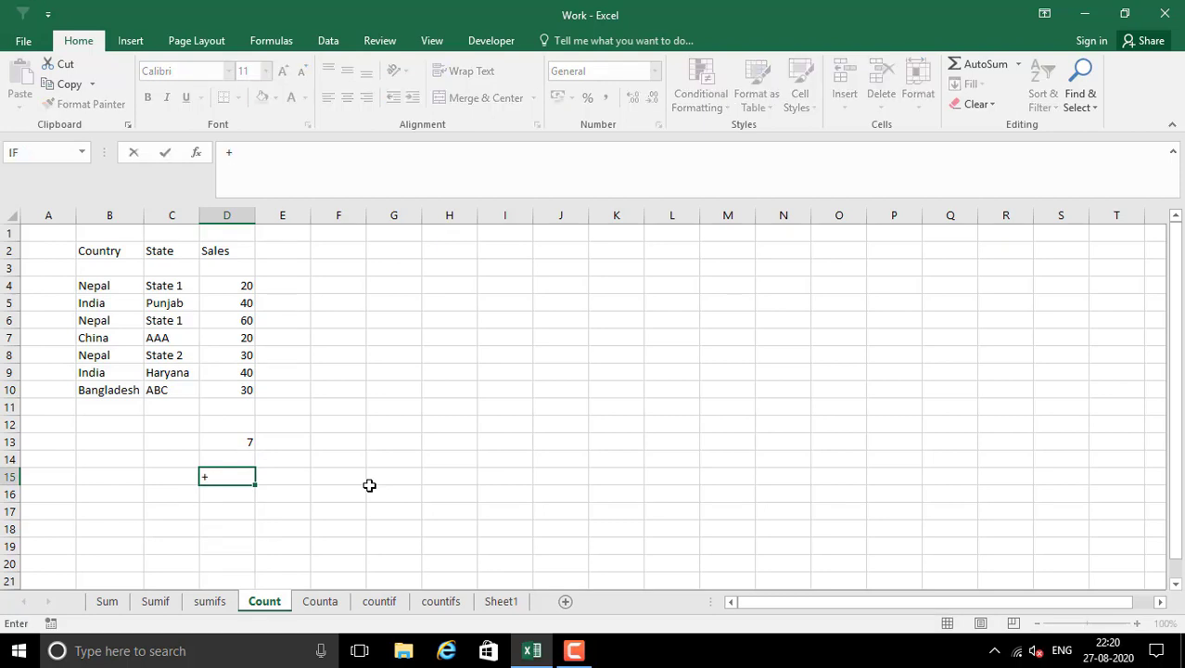
text(coun)
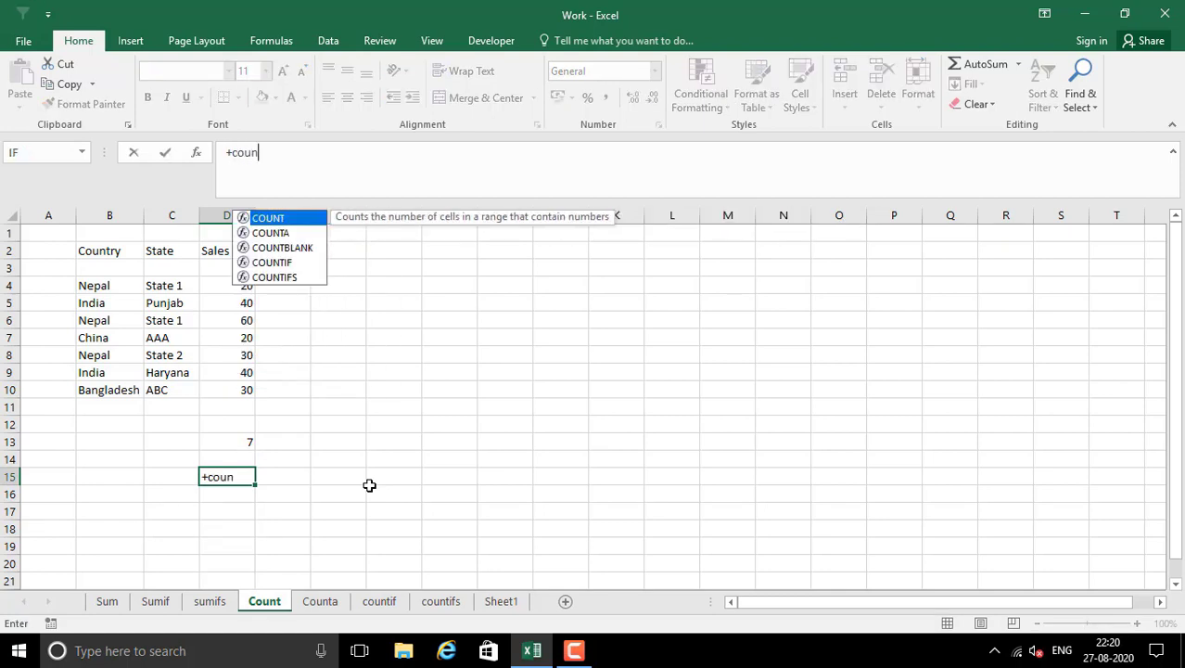
text(()
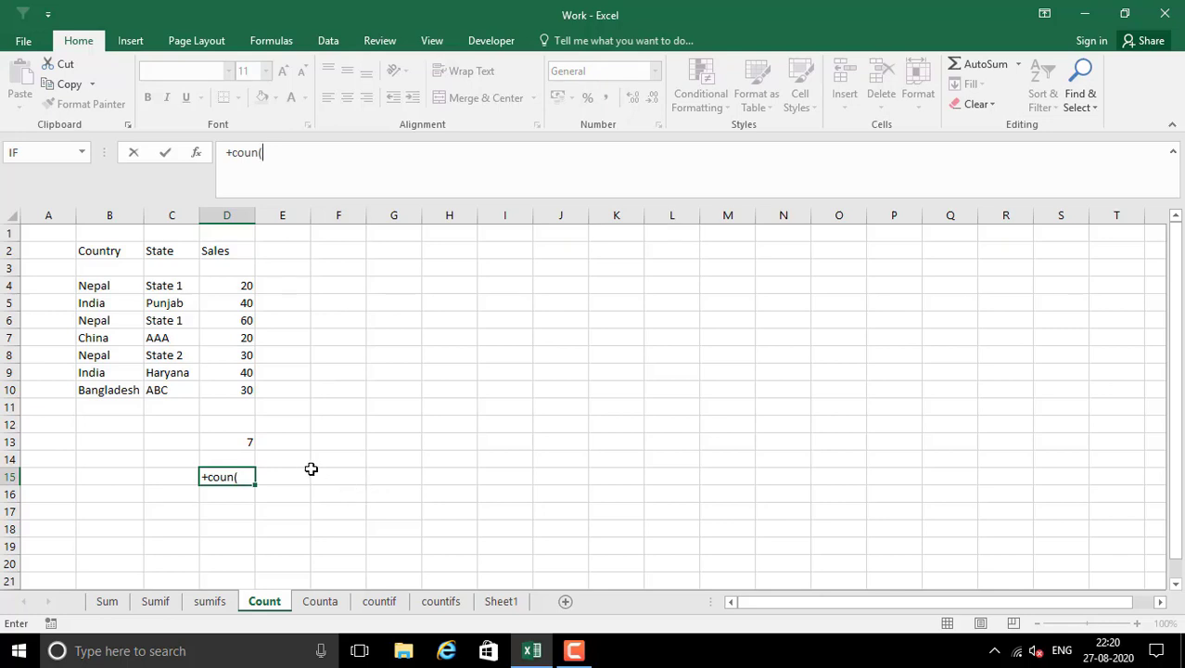
key(BackSpace)
text(t)
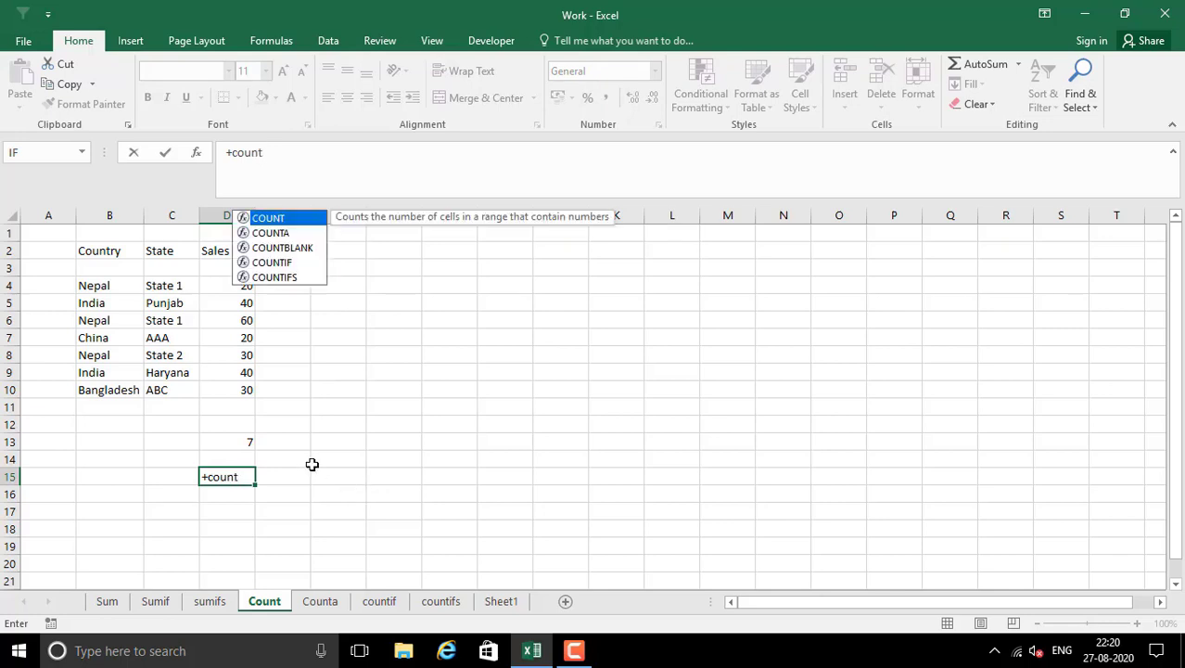
text(()
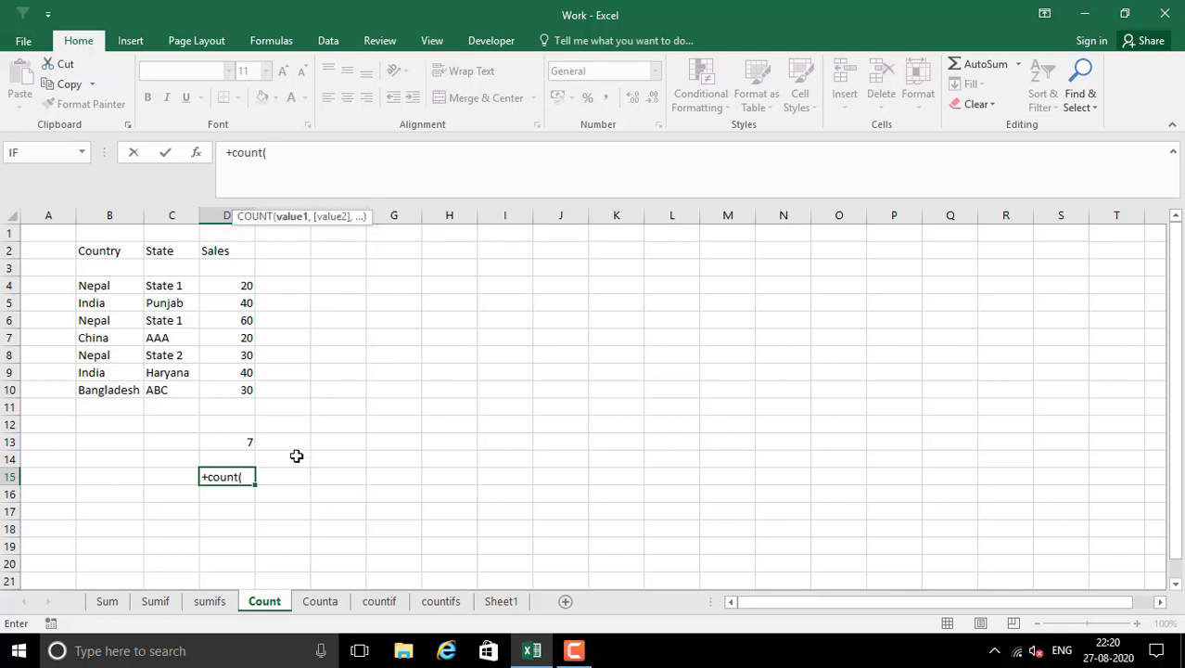
drag(245, 280, 237, 384)
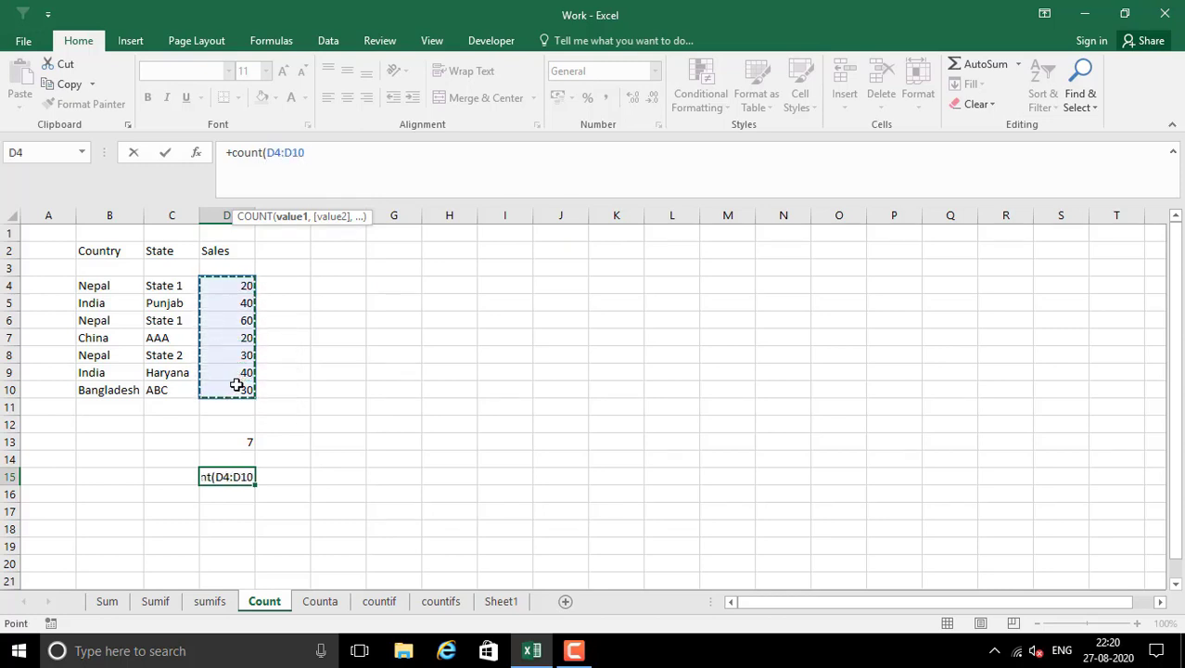
text())
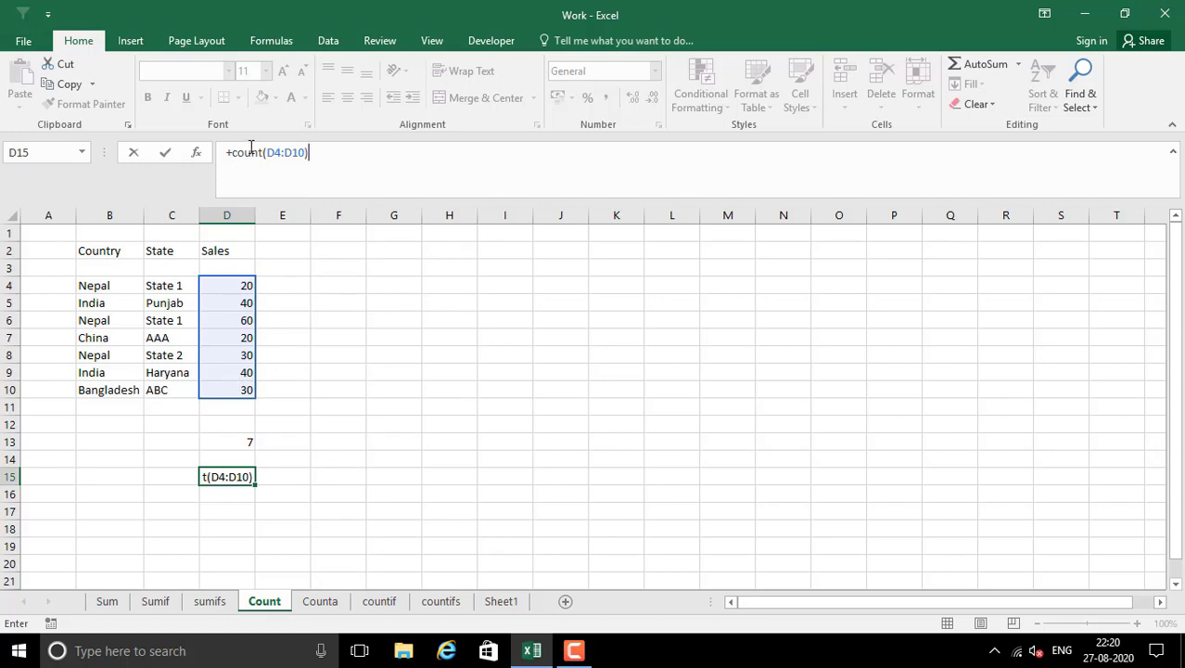
key(Return)
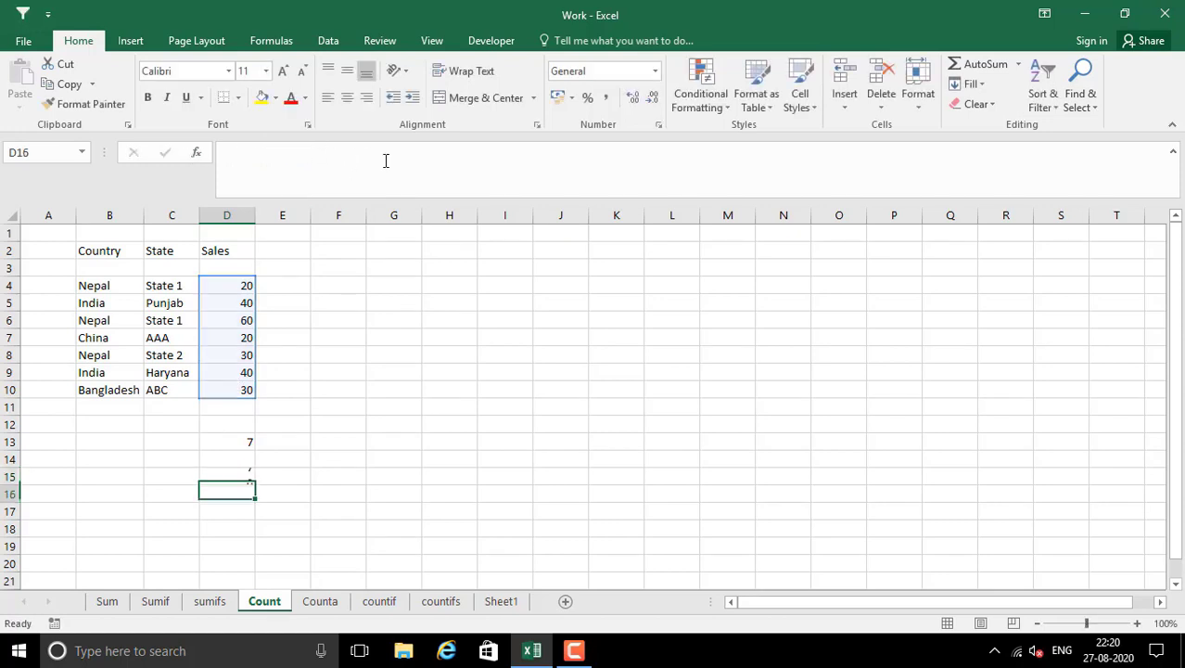
- Check the COUNT result in D15 against the individual sales cells and the whole range D4:D10
click(232, 479)
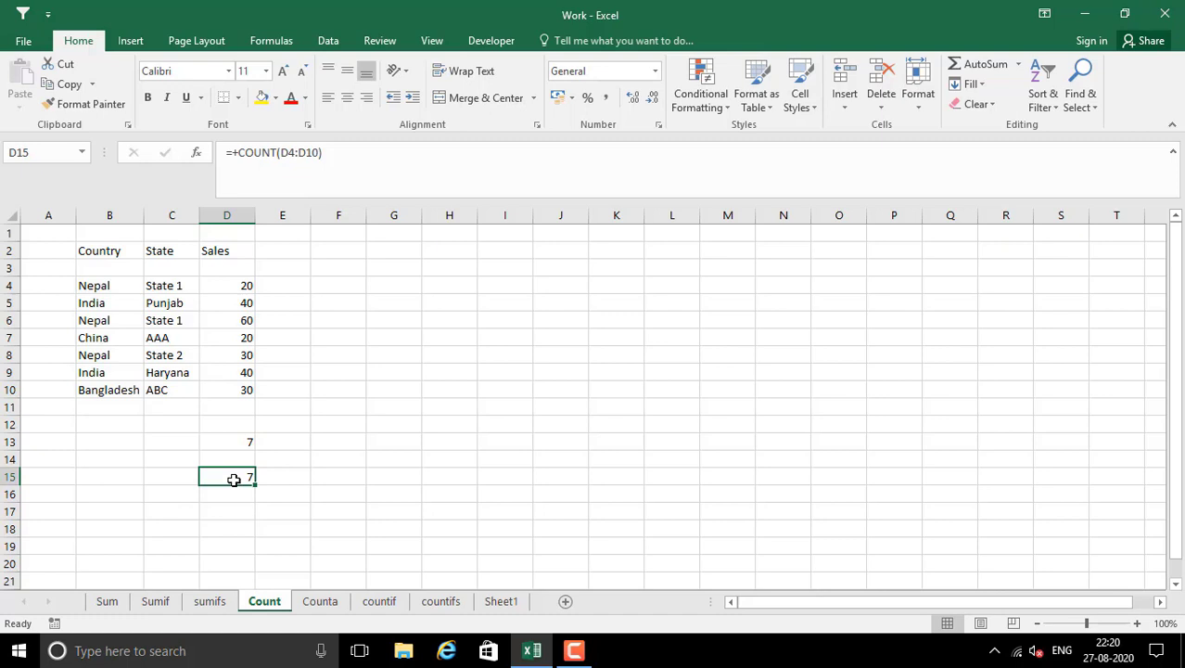
click(230, 286)
click(222, 301)
click(220, 323)
click(224, 340)
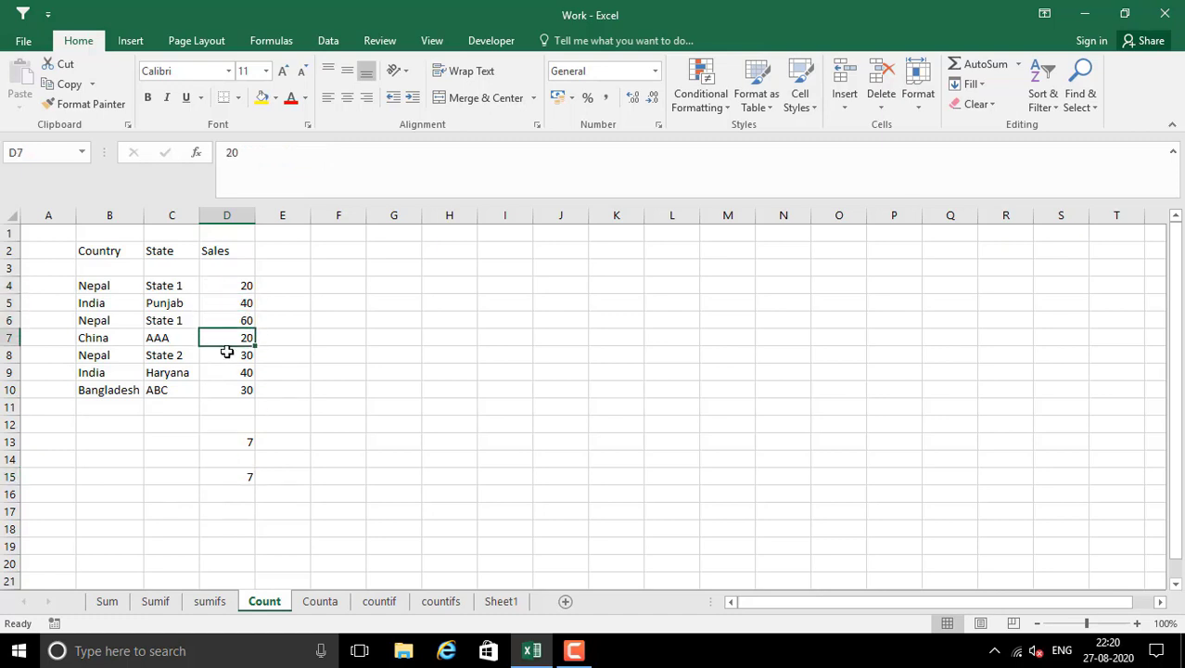
click(228, 356)
click(224, 373)
click(222, 389)
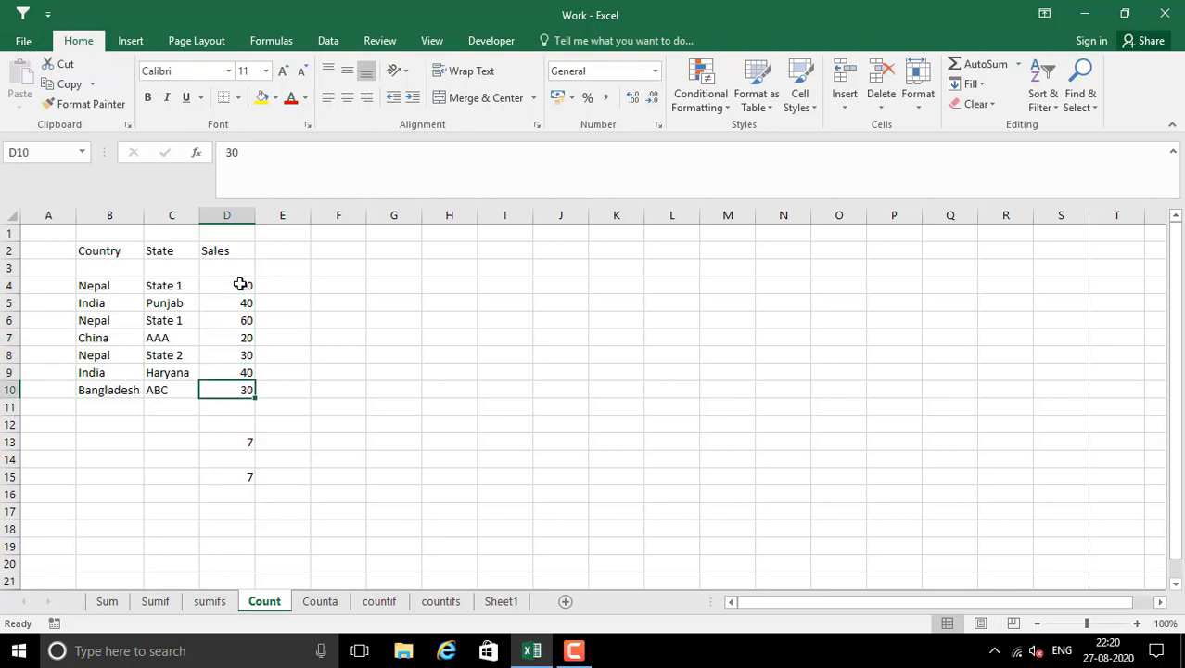
drag(238, 284, 241, 388)
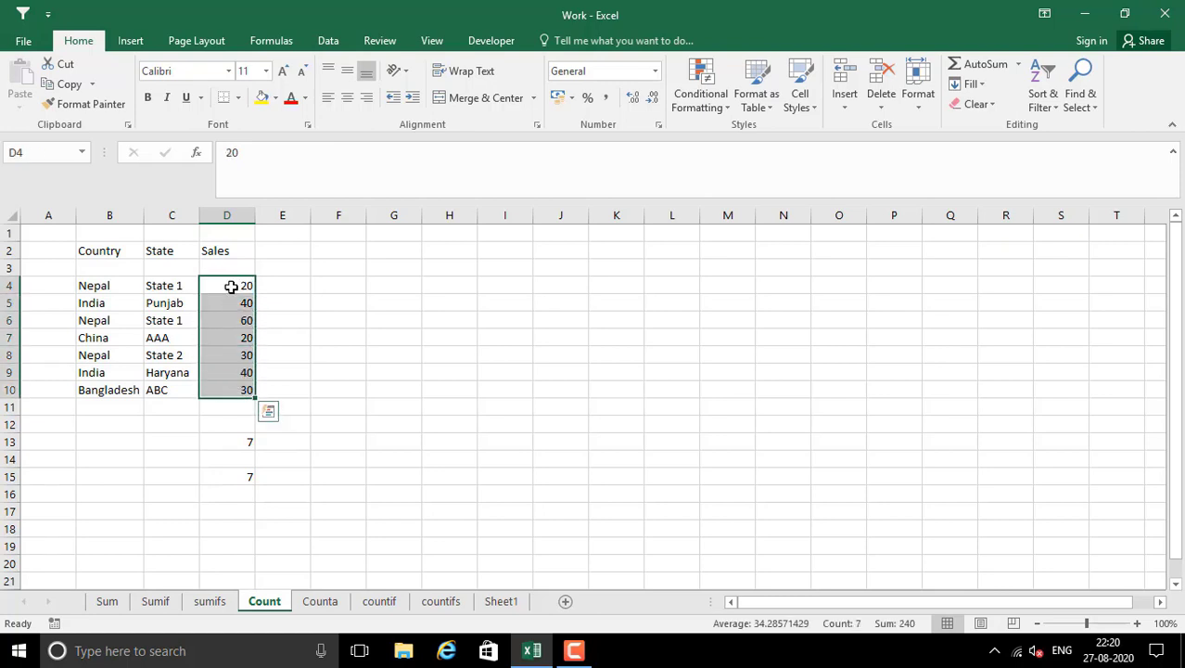
drag(237, 286, 236, 398)
click(217, 478)
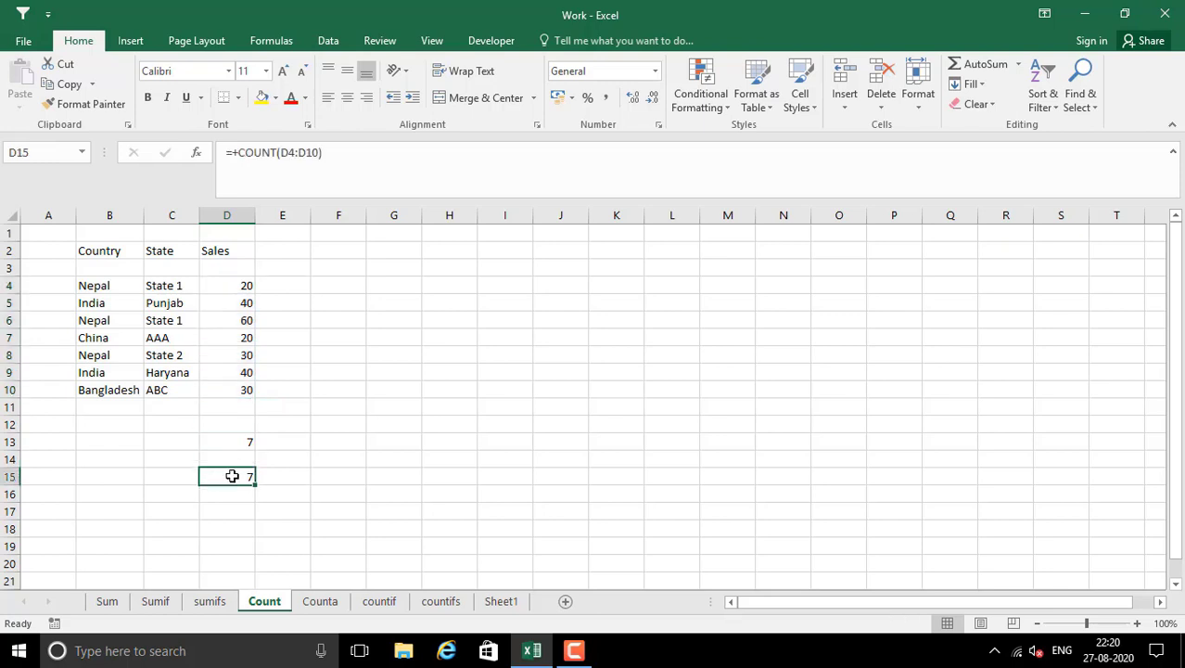
drag(228, 288, 223, 389)
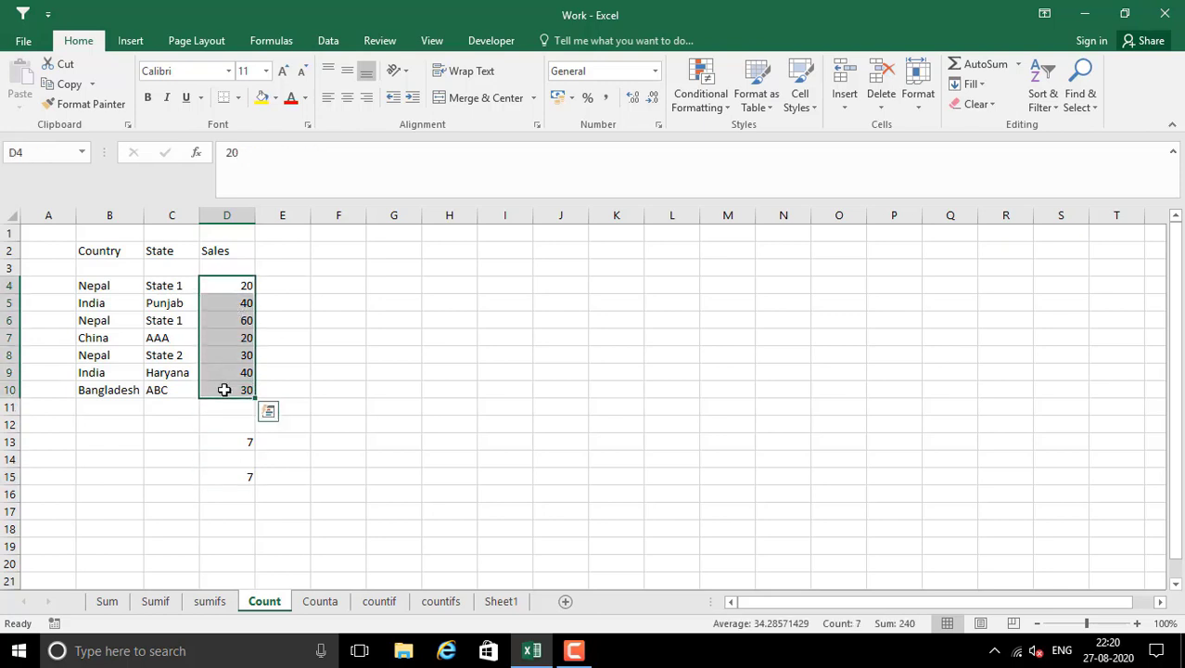
click(241, 476)
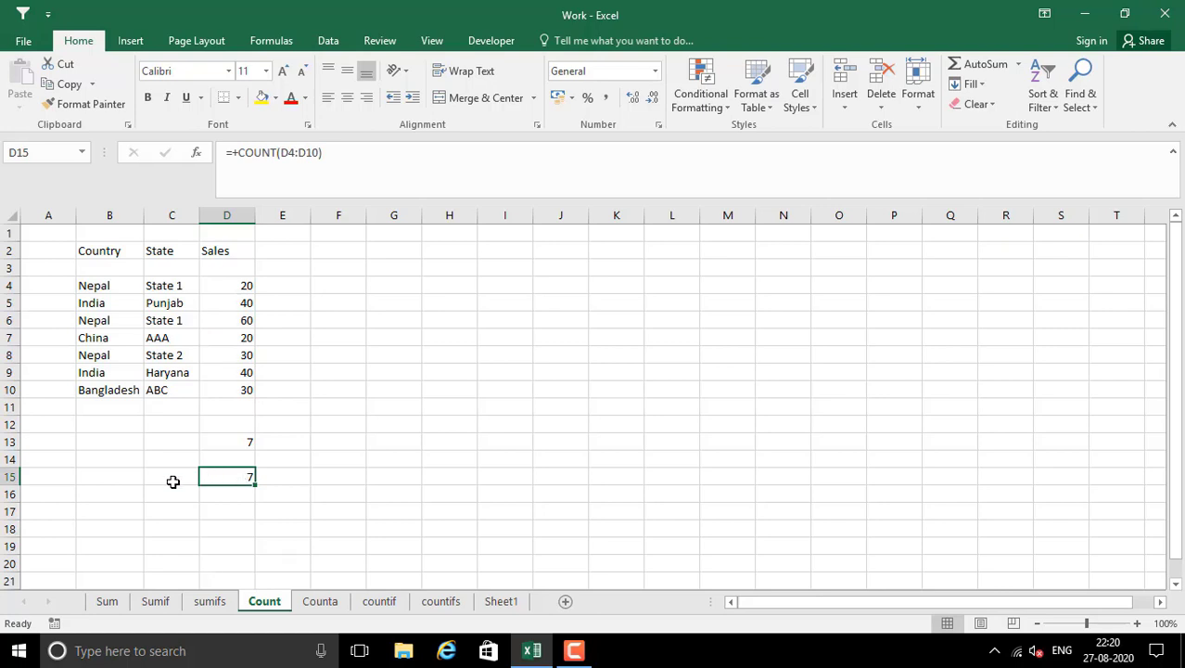
- On the Counta sheet, enter a COUNT formula in cell B13 over the country names B4:B10
click(318, 601)
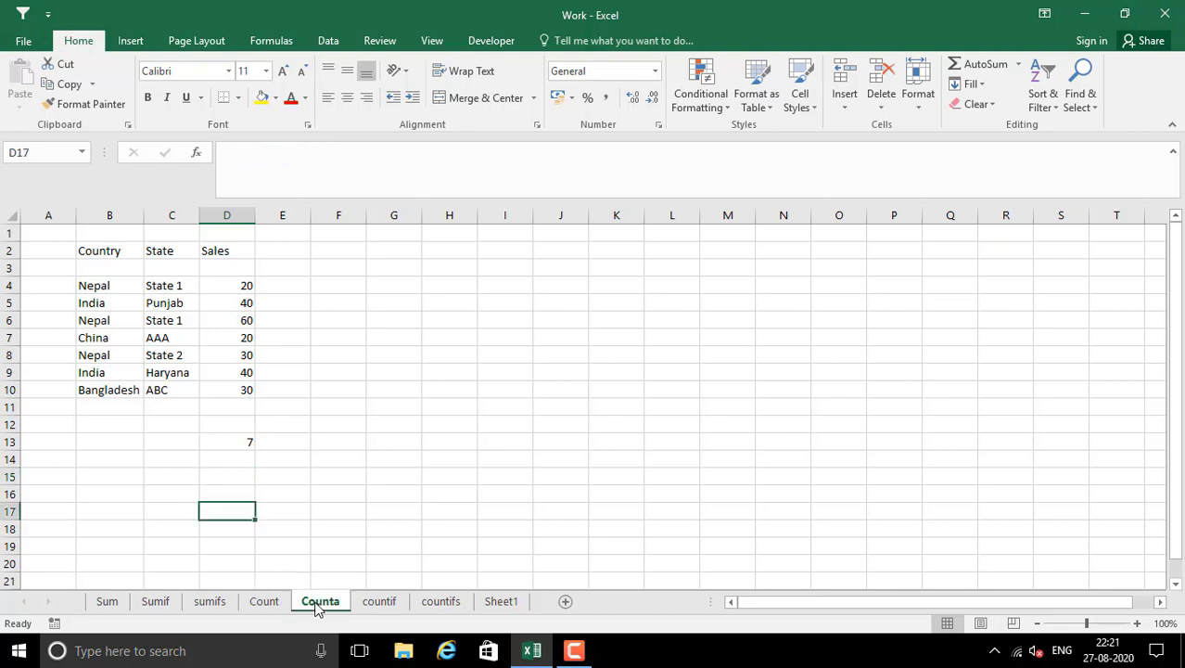
click(239, 483)
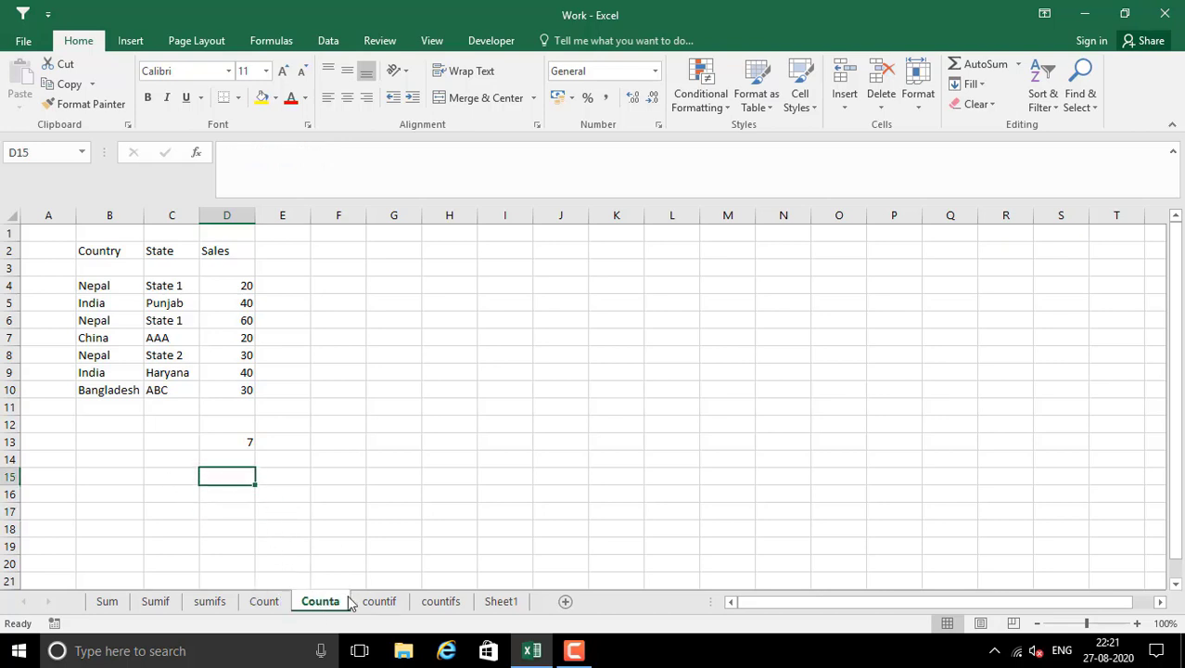
click(100, 462)
click(111, 442)
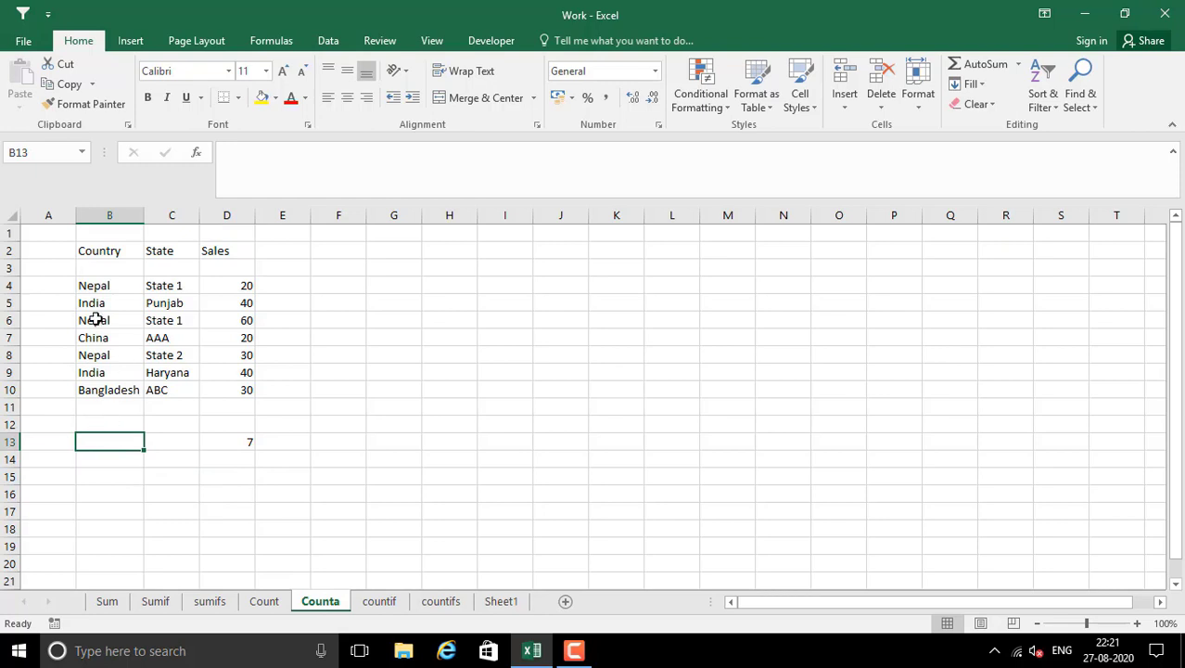
drag(96, 286, 108, 389)
click(112, 447)
text(+c)
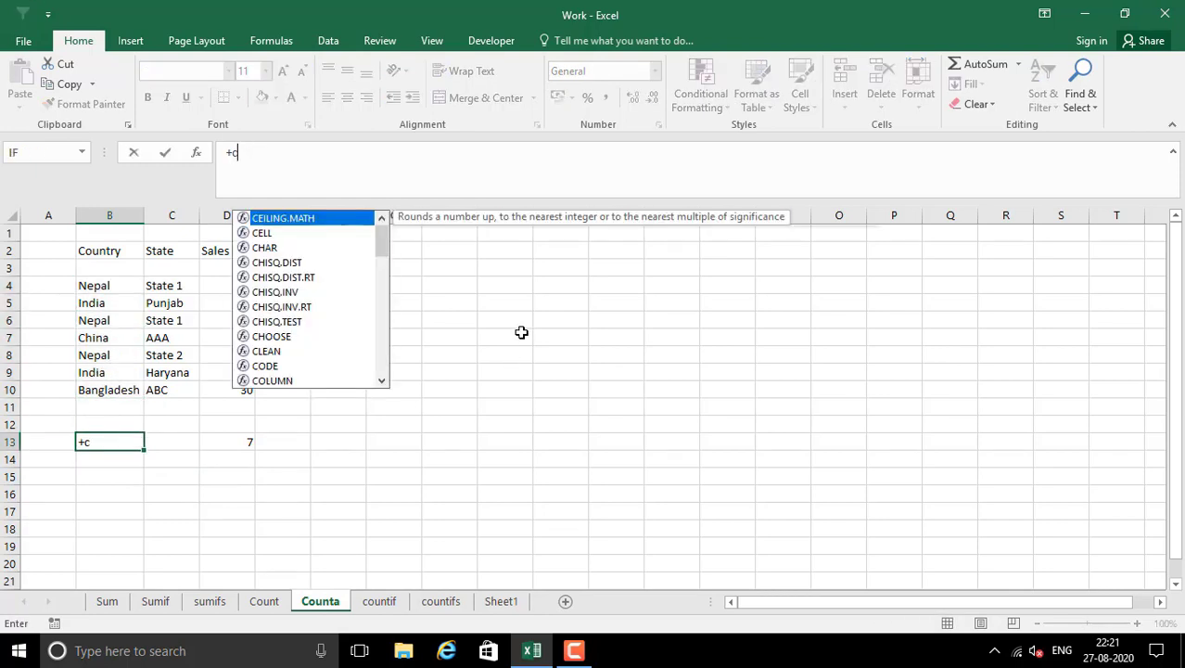
text(ount()
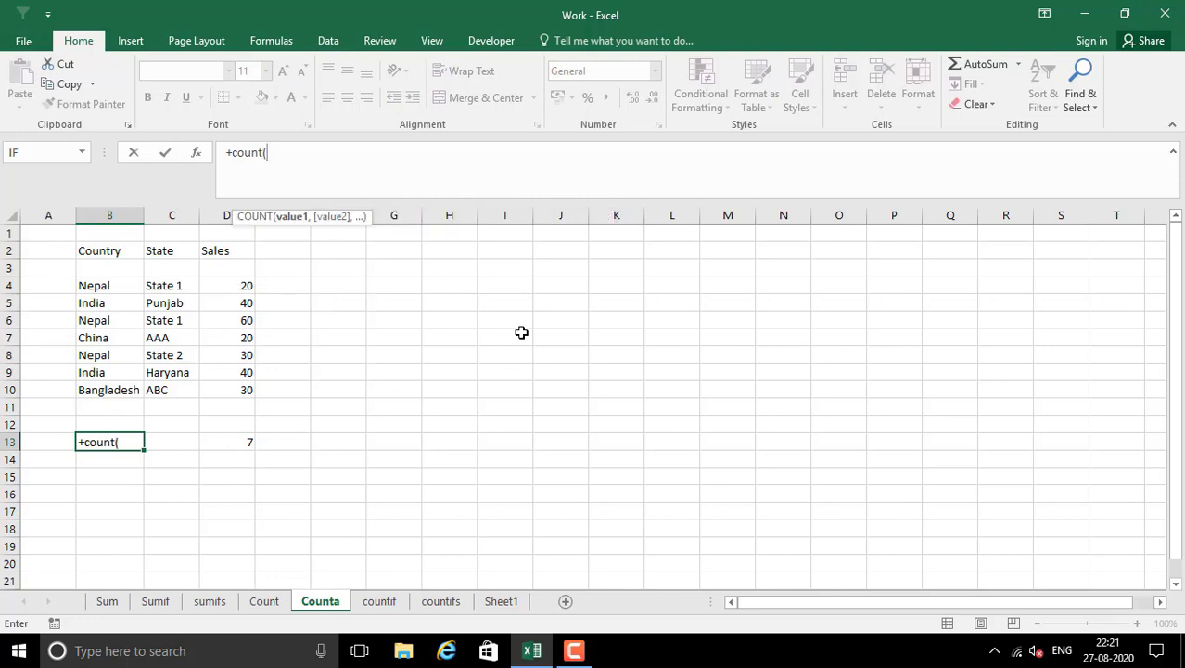
drag(117, 283, 118, 385)
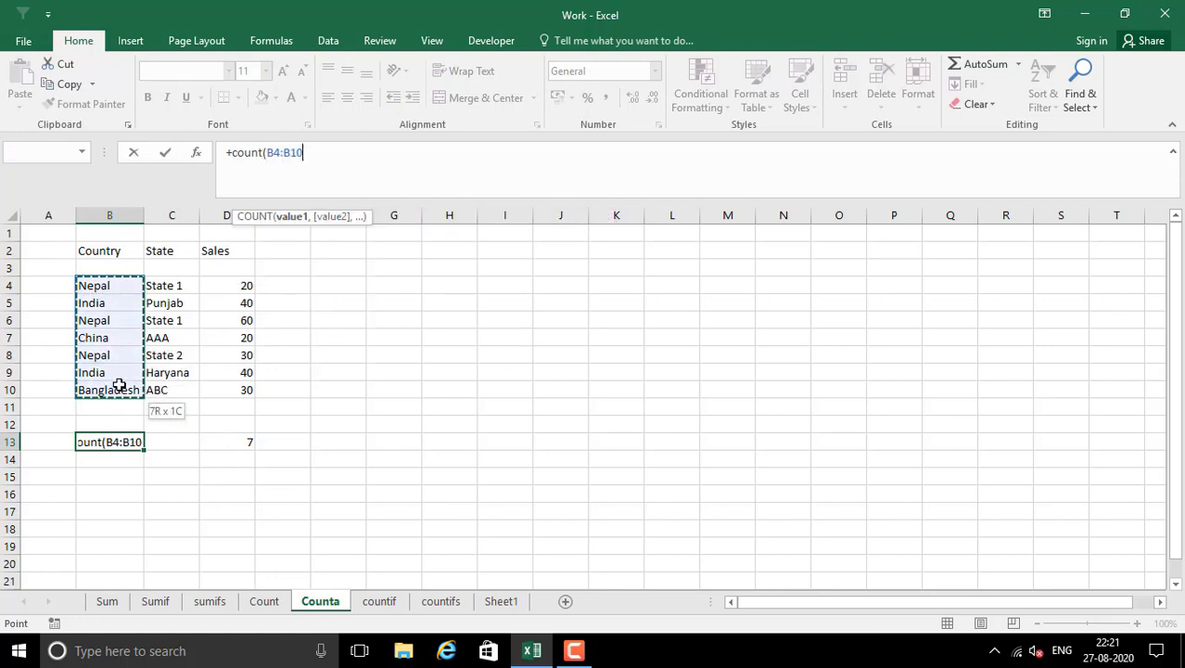
key(Return)
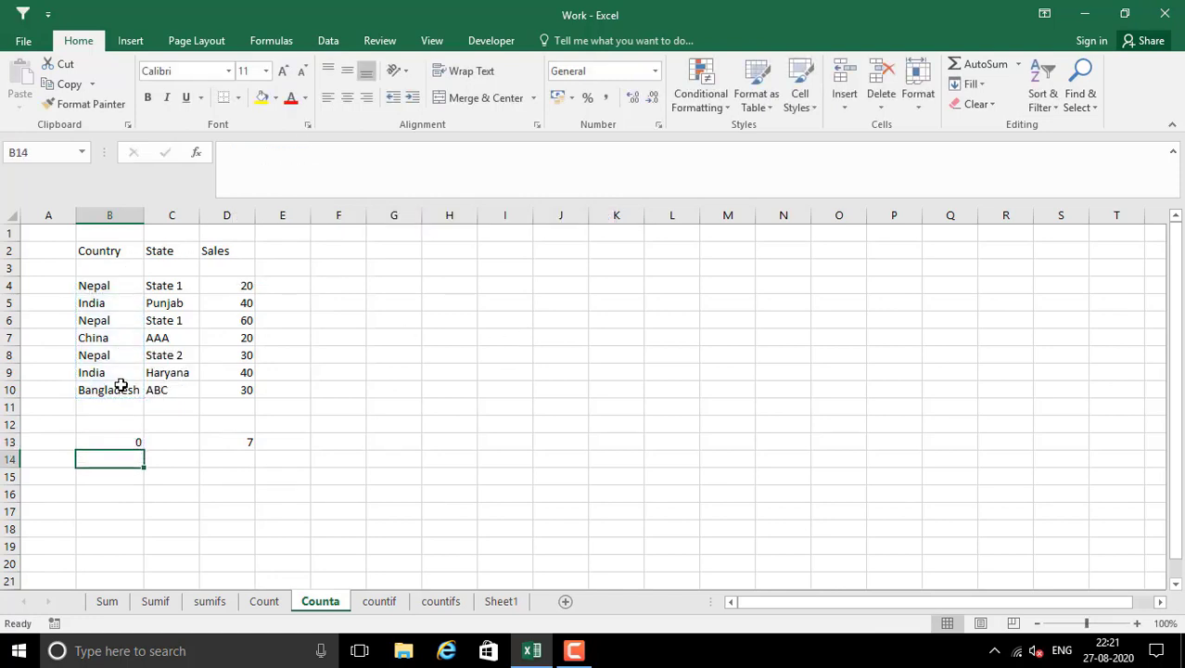
- Change the COUNT function in cell B13 to COUNTA, keeping the country range B4:B10
click(118, 442)
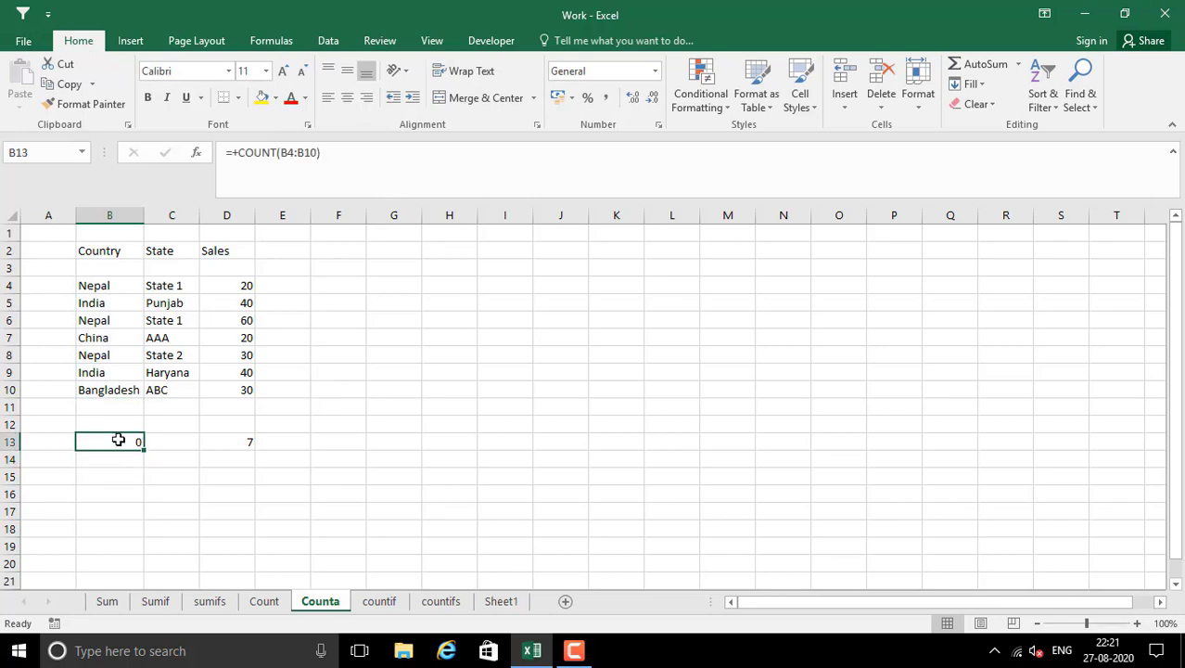
double_click(119, 441)
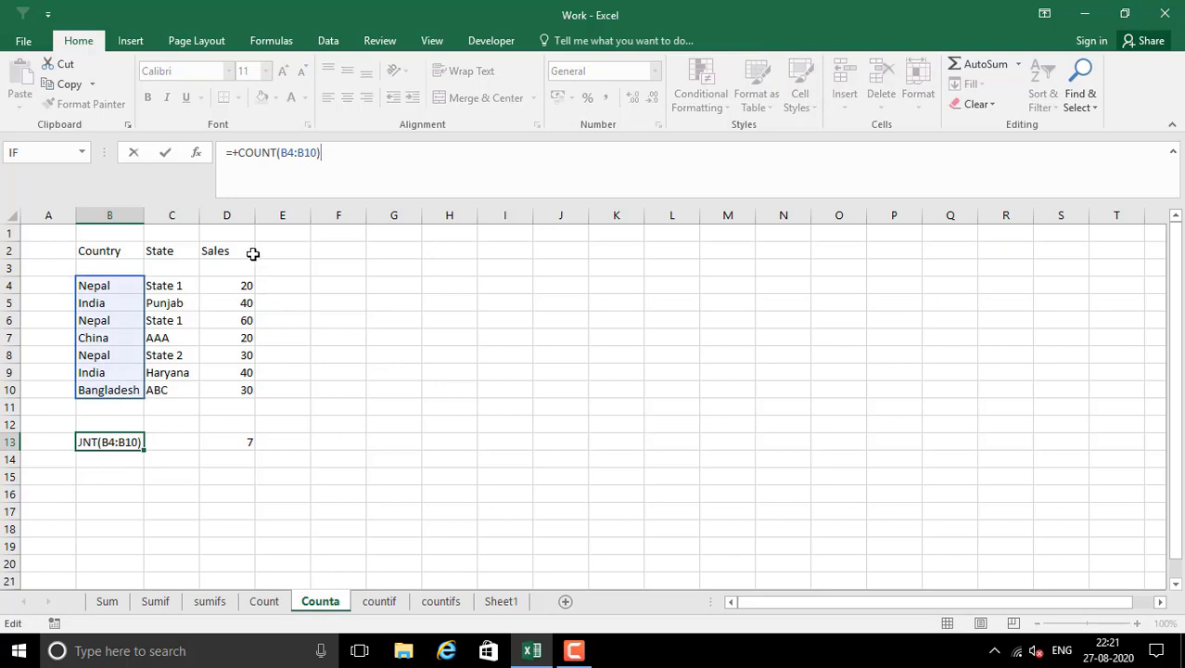
click(276, 153)
text(A)
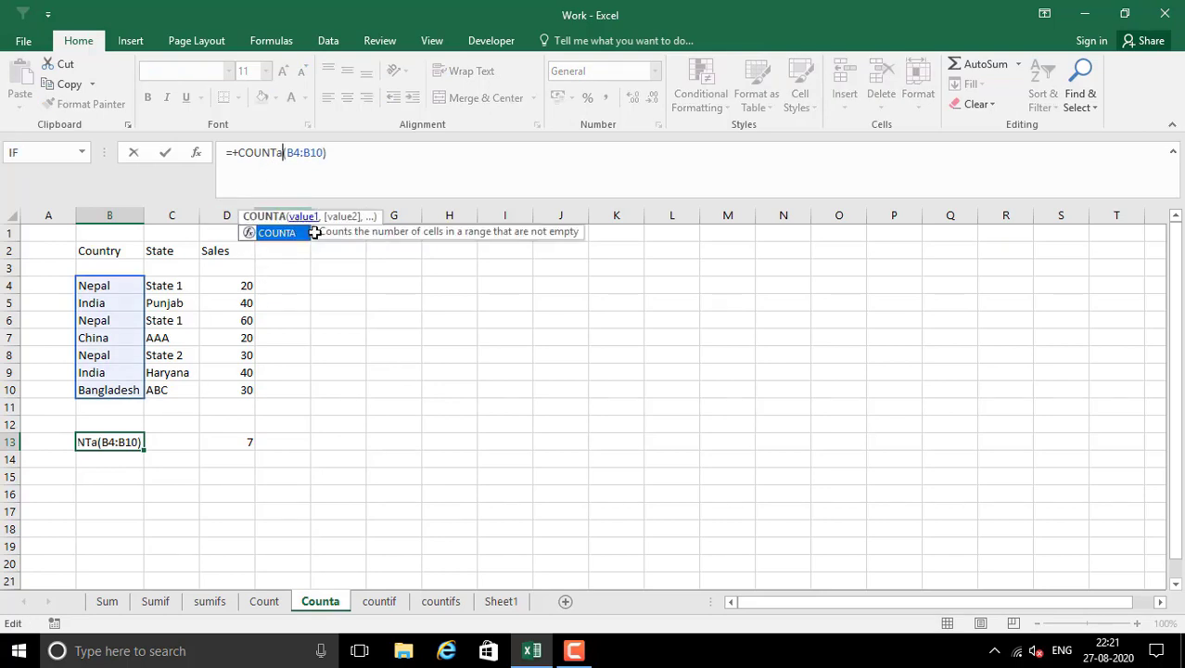
key(BackSpace)
text(a)
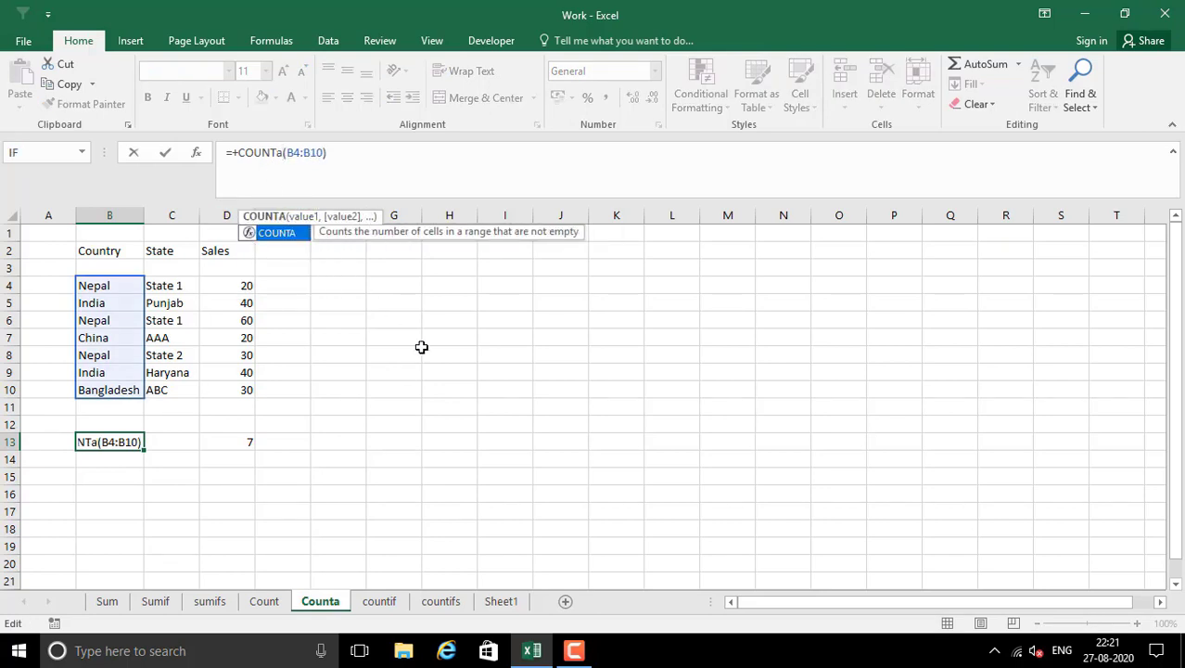
key(BackSpace)
text(A)
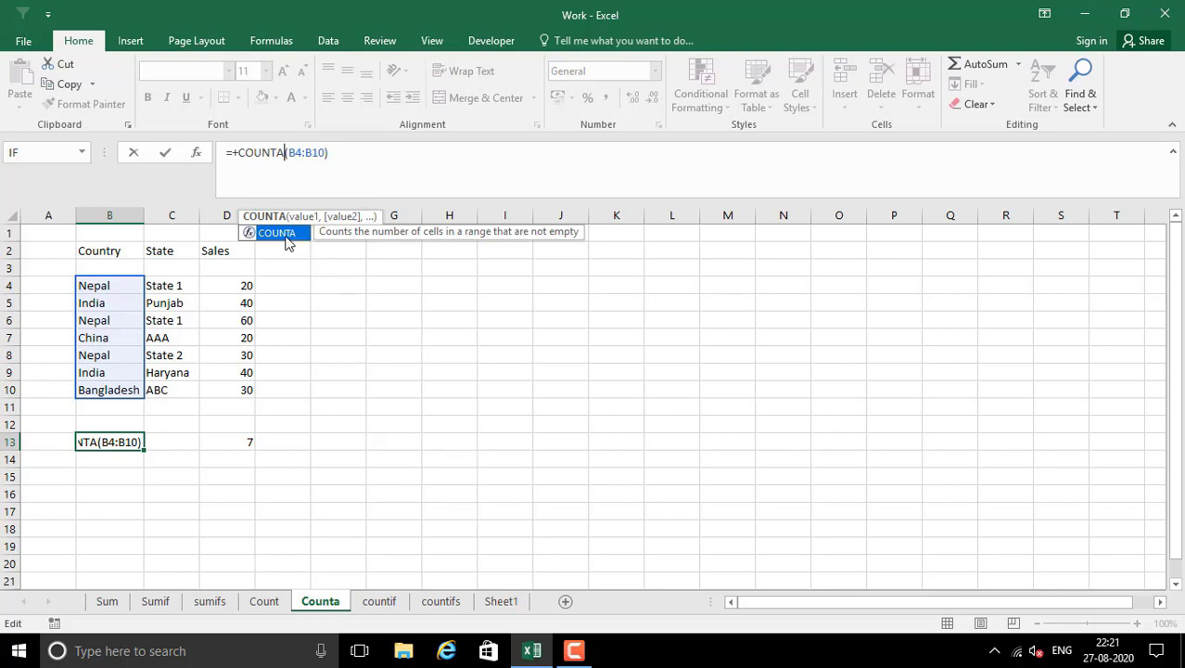
key(Return)
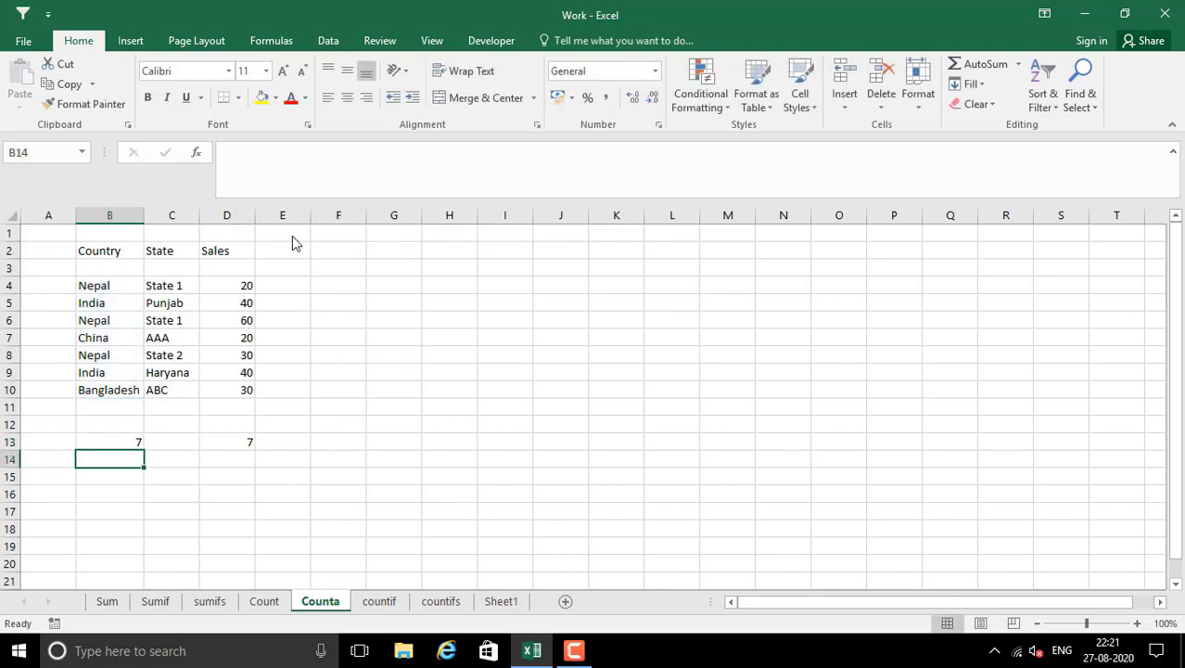
- Check the COUNTA result in B13 against the country names in B4:B10
click(119, 433)
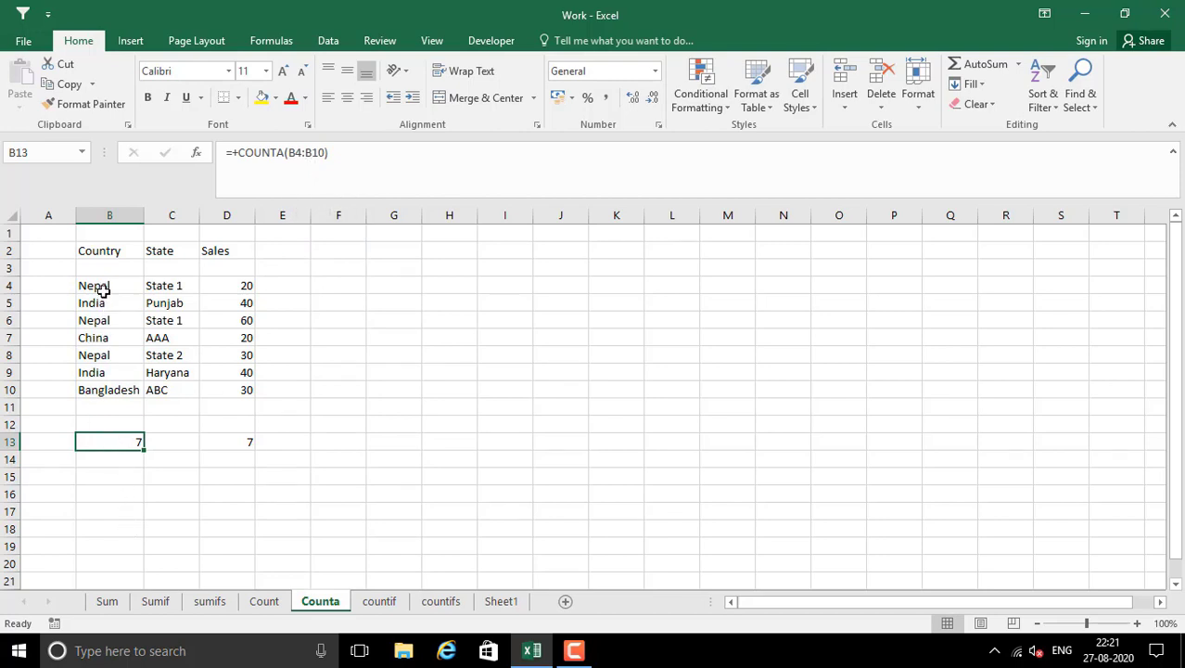
drag(103, 290, 112, 389)
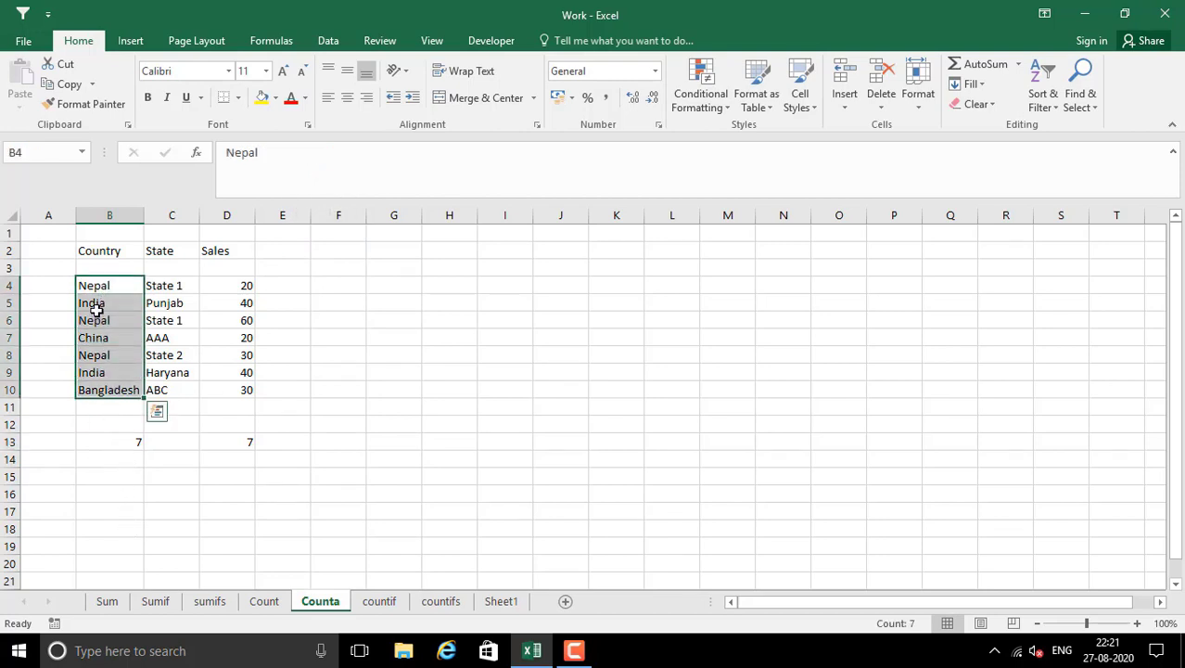
drag(98, 294, 105, 390)
click(110, 443)
drag(105, 284, 112, 386)
click(111, 438)
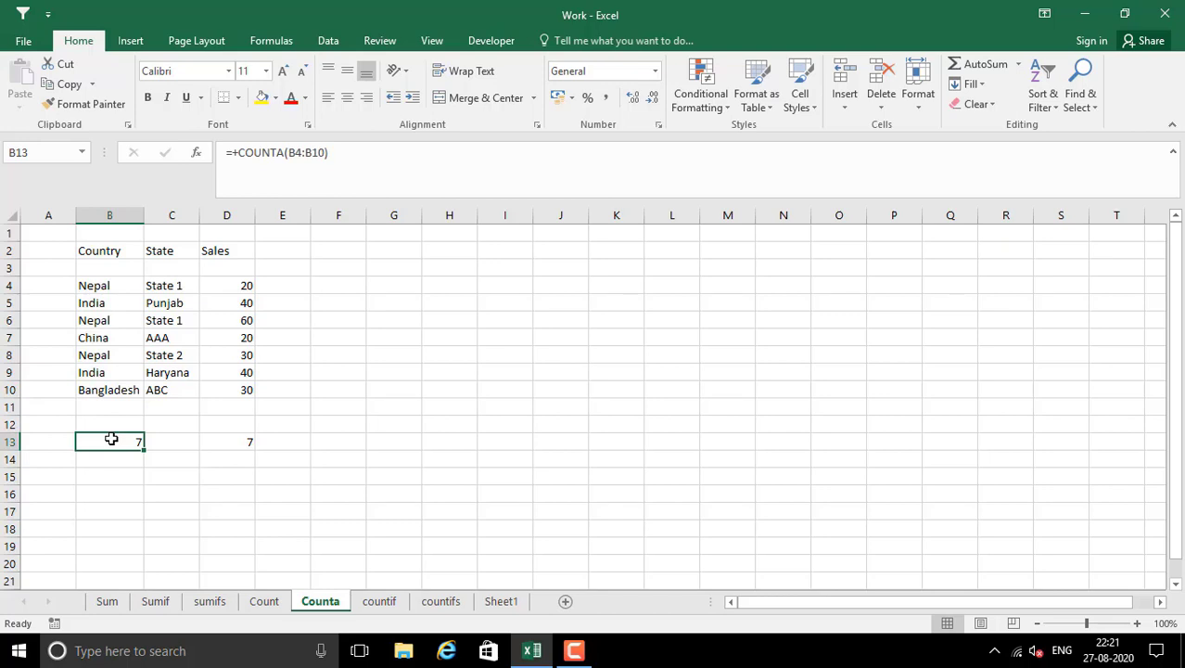
- Extend the COUNTA range in cell B13 to B4:B12 so it includes the blank cells below the countries
double_click(111, 439)
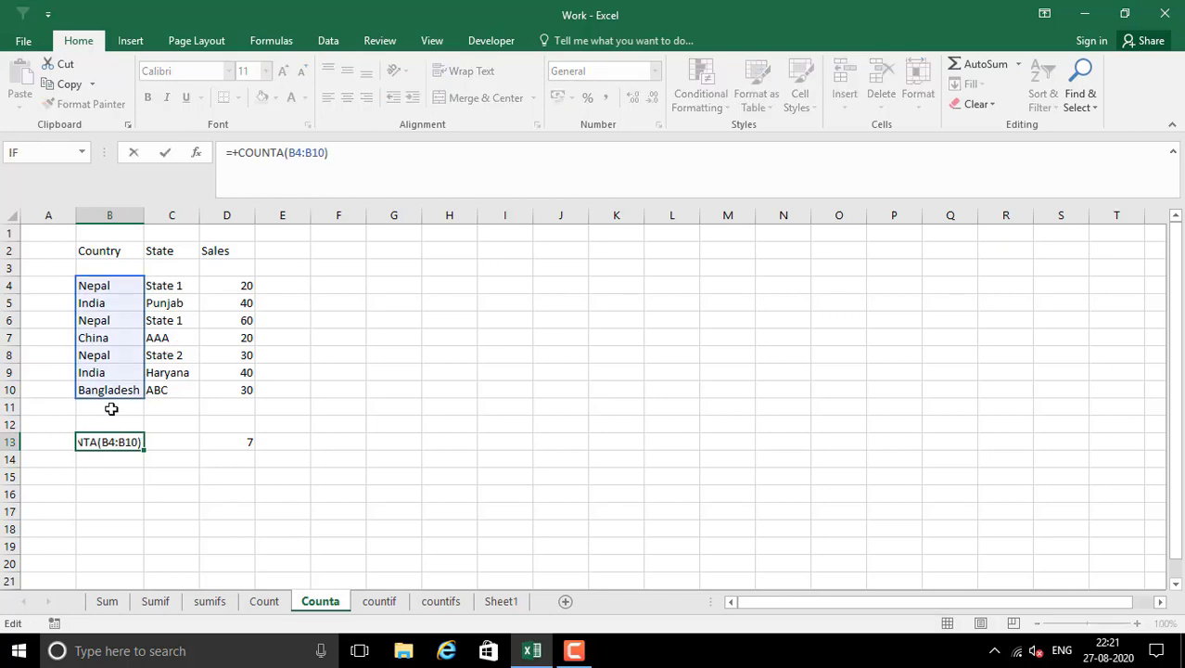
click(324, 154)
key(BackSpace)
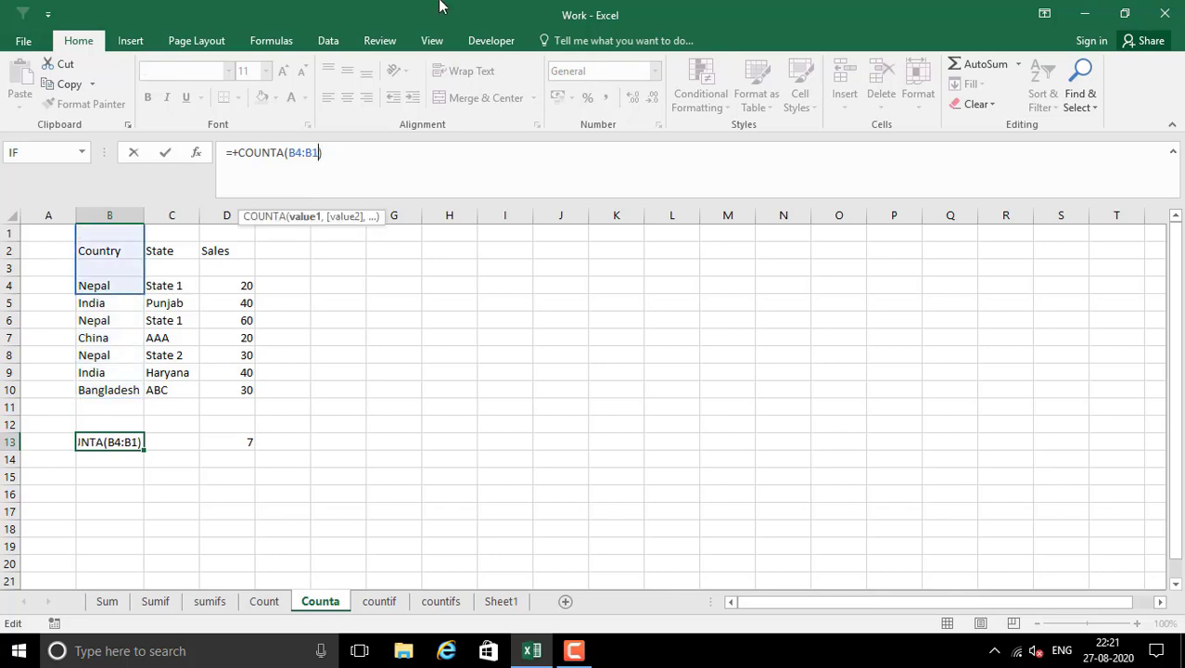
text(2)
key(Return)
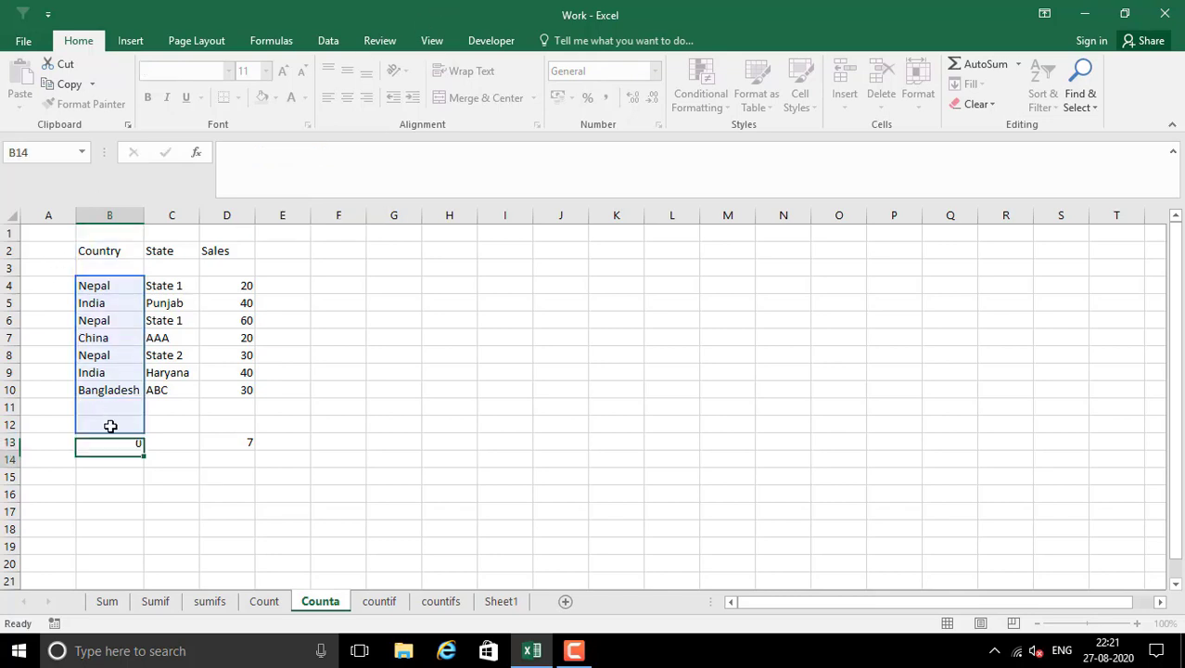
- Compare the COUNTA result in B13 with the blank cells B11:B12, the COUNT formula in D13 and the country names
click(125, 441)
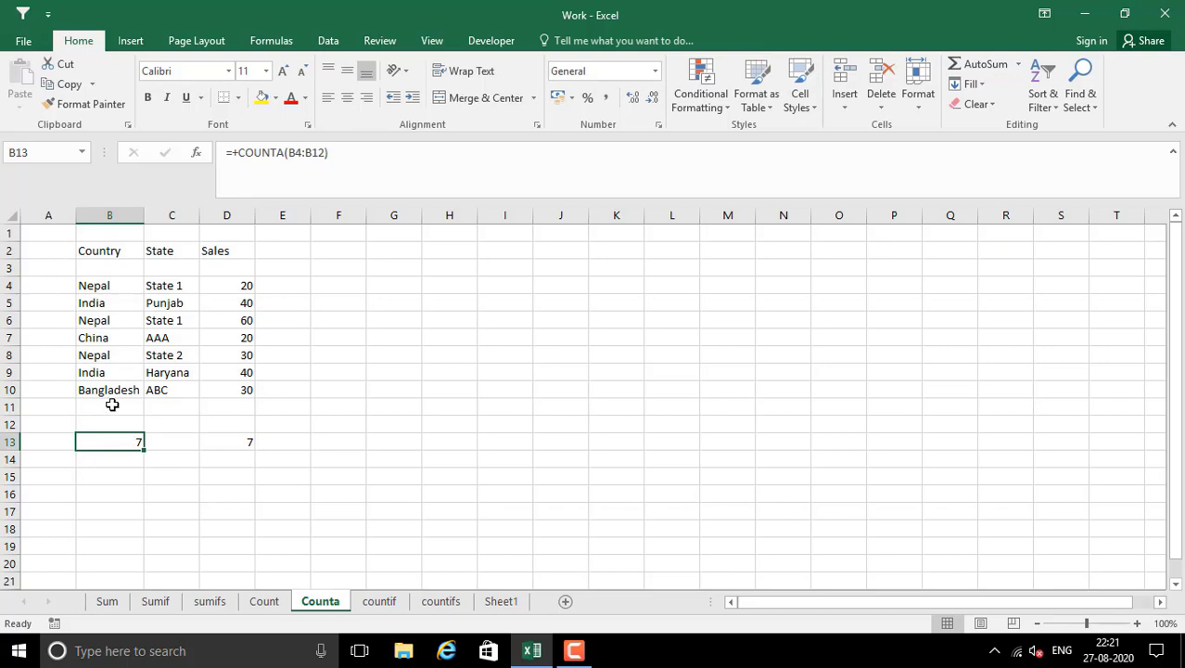
drag(111, 405, 109, 417)
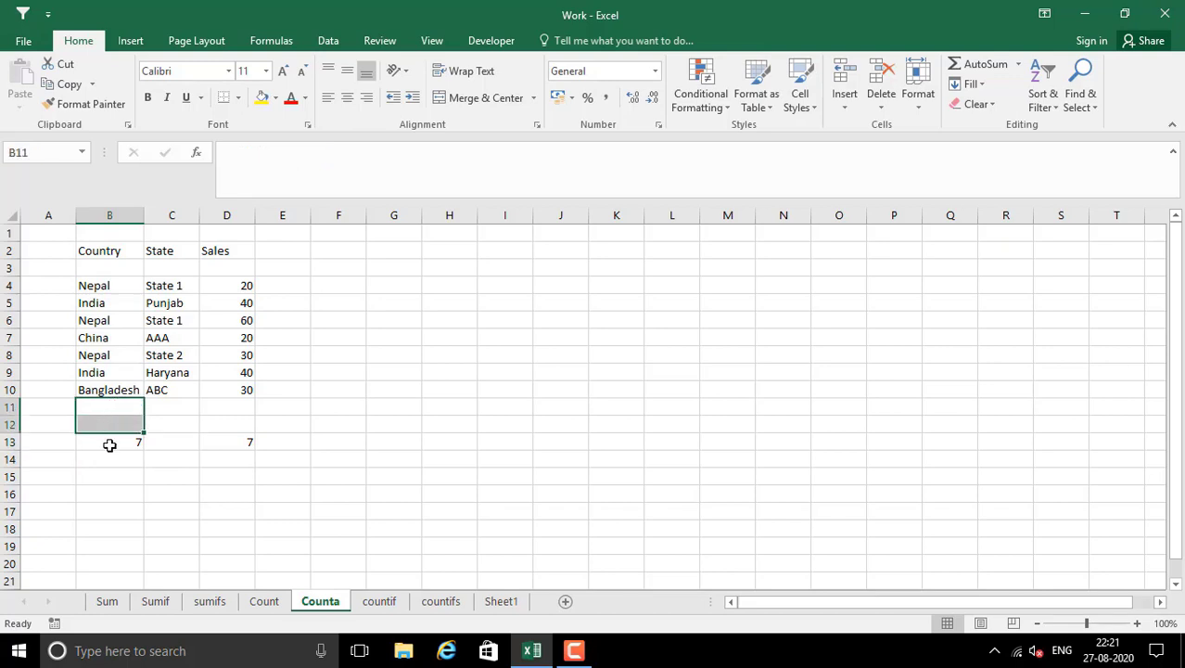
click(110, 442)
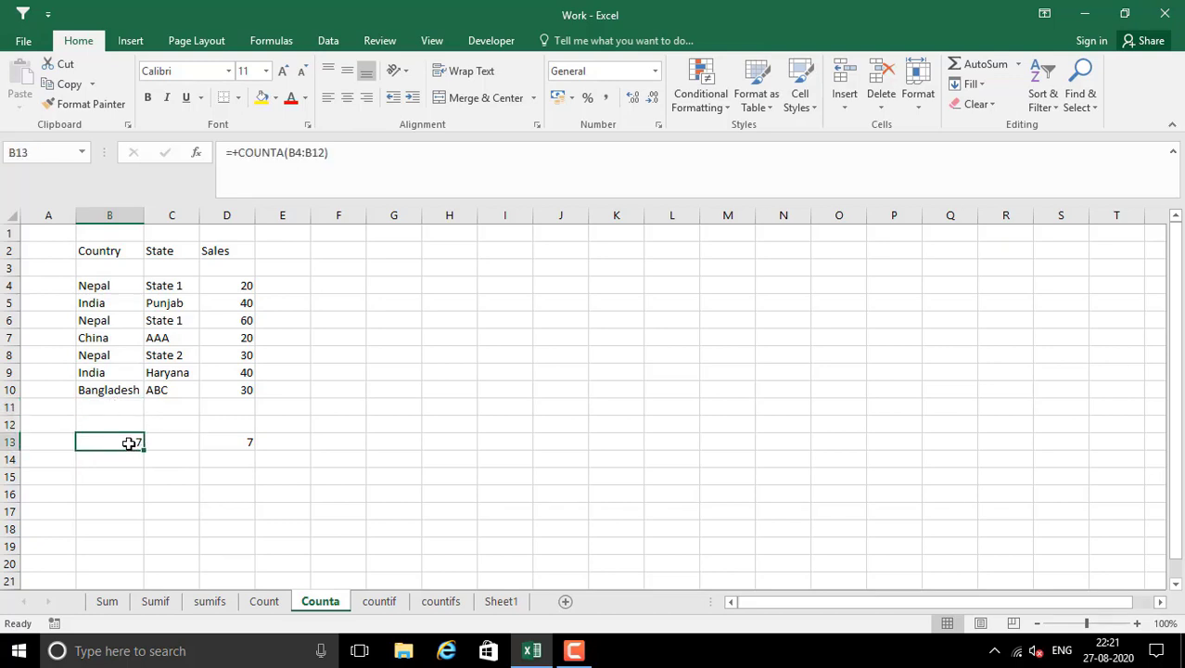
click(236, 442)
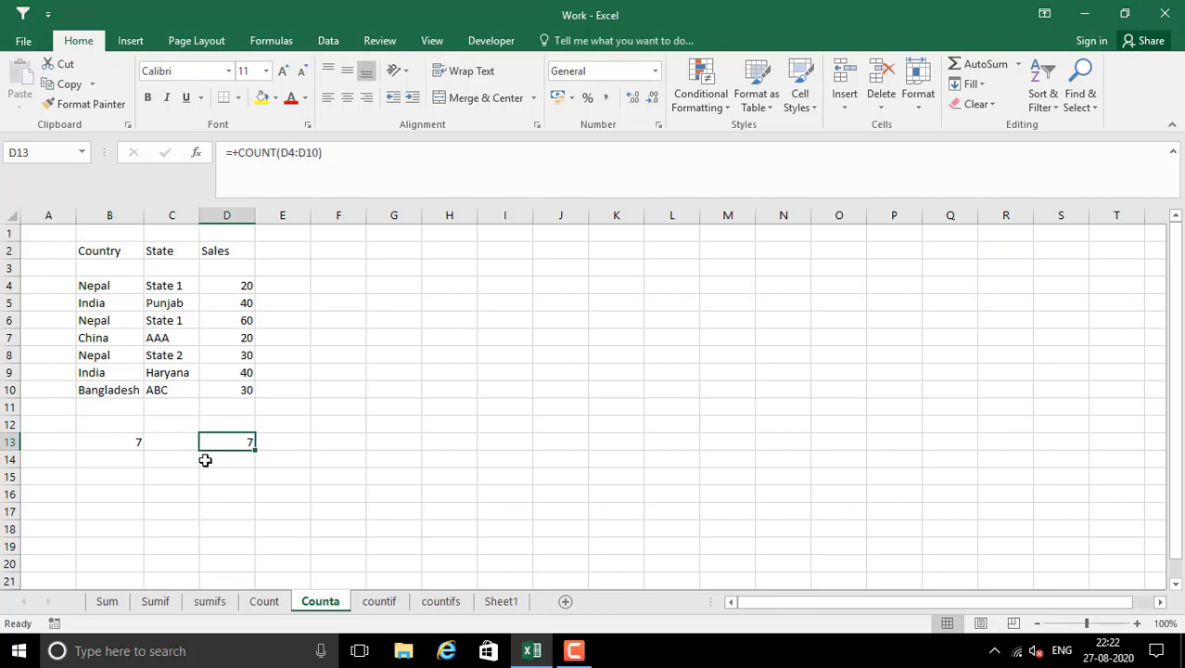
click(140, 442)
drag(85, 287, 92, 390)
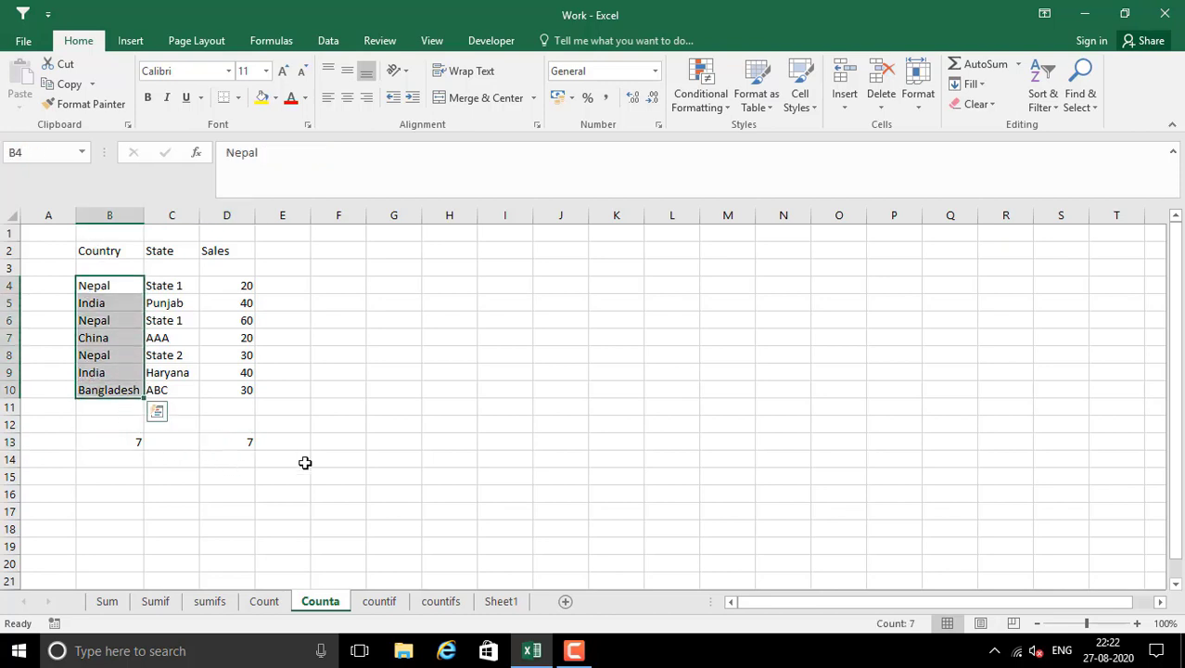
- Extend the COUNT range in cell D13 to D4:D12 so it includes the blank cells below the sales values
click(243, 443)
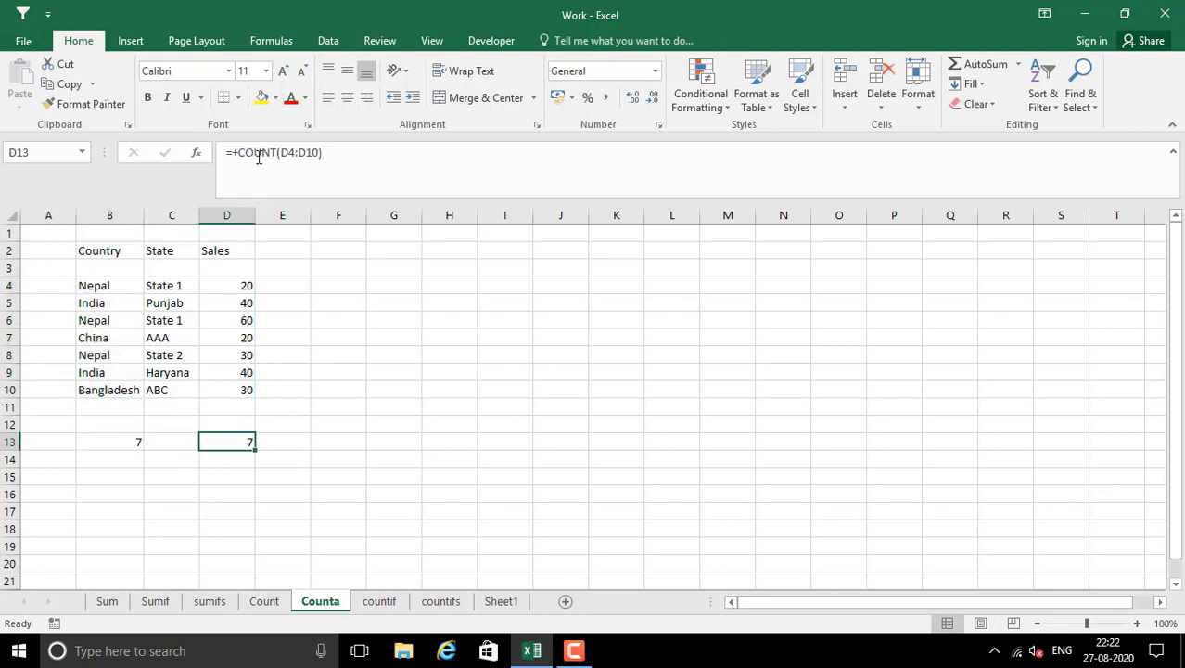
click(334, 178)
click(319, 155)
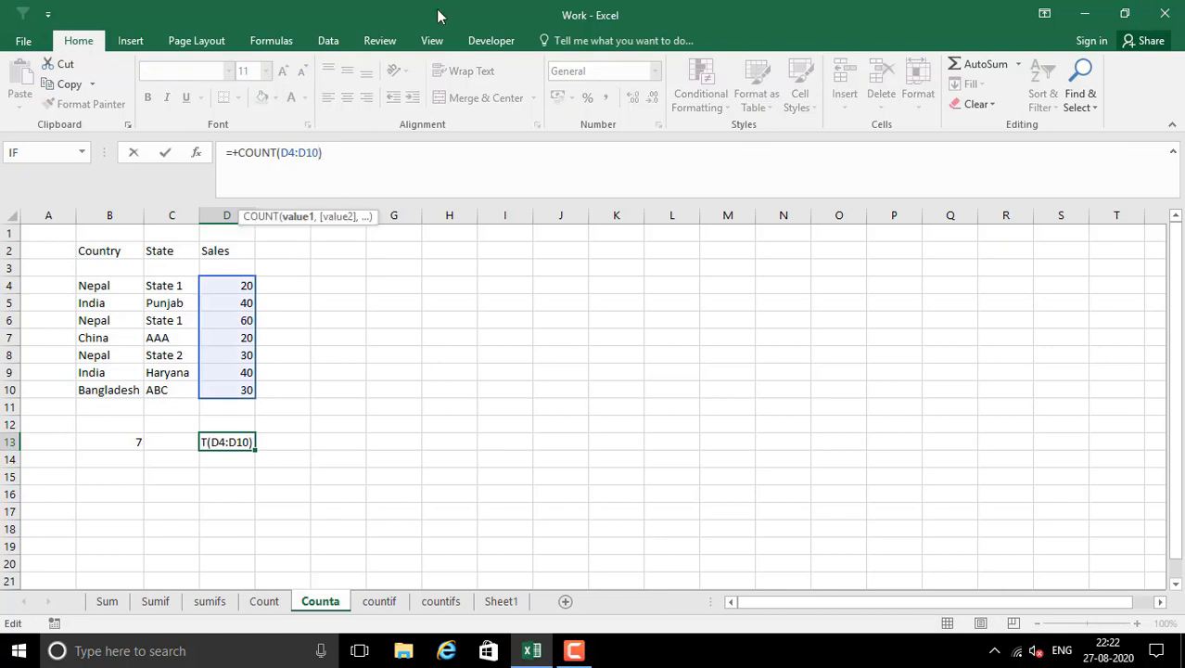
key(BackSpace)
text(2)
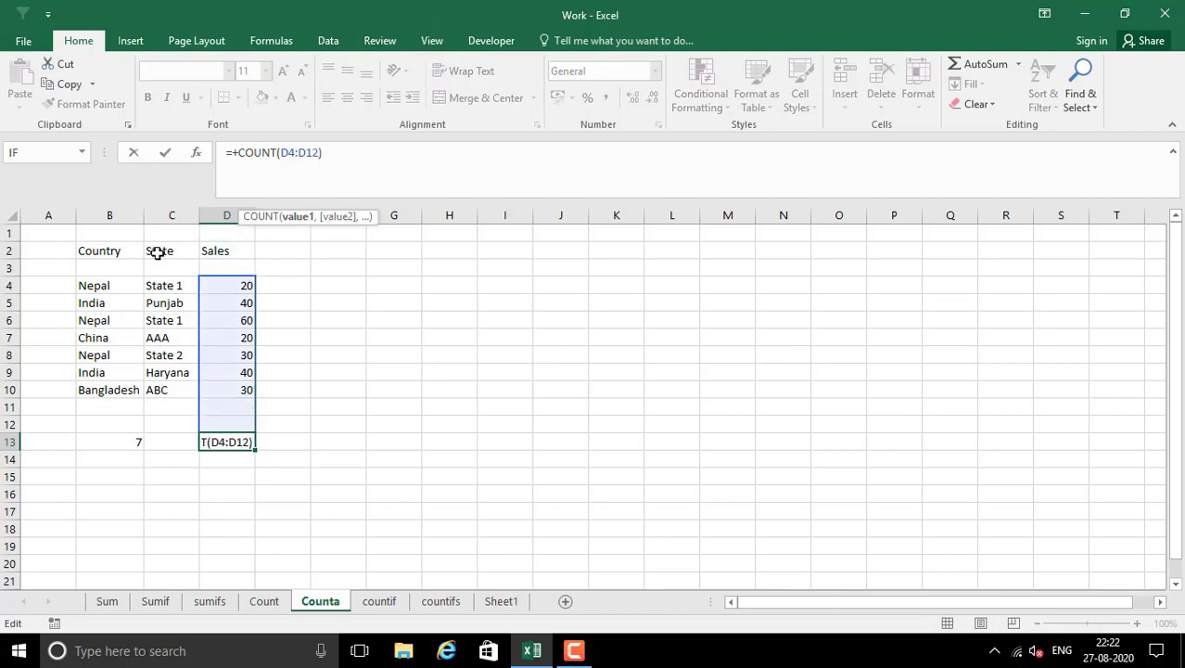
key(Return)
- Check the COUNT result in D13 against the blank cells D11:D12
click(225, 442)
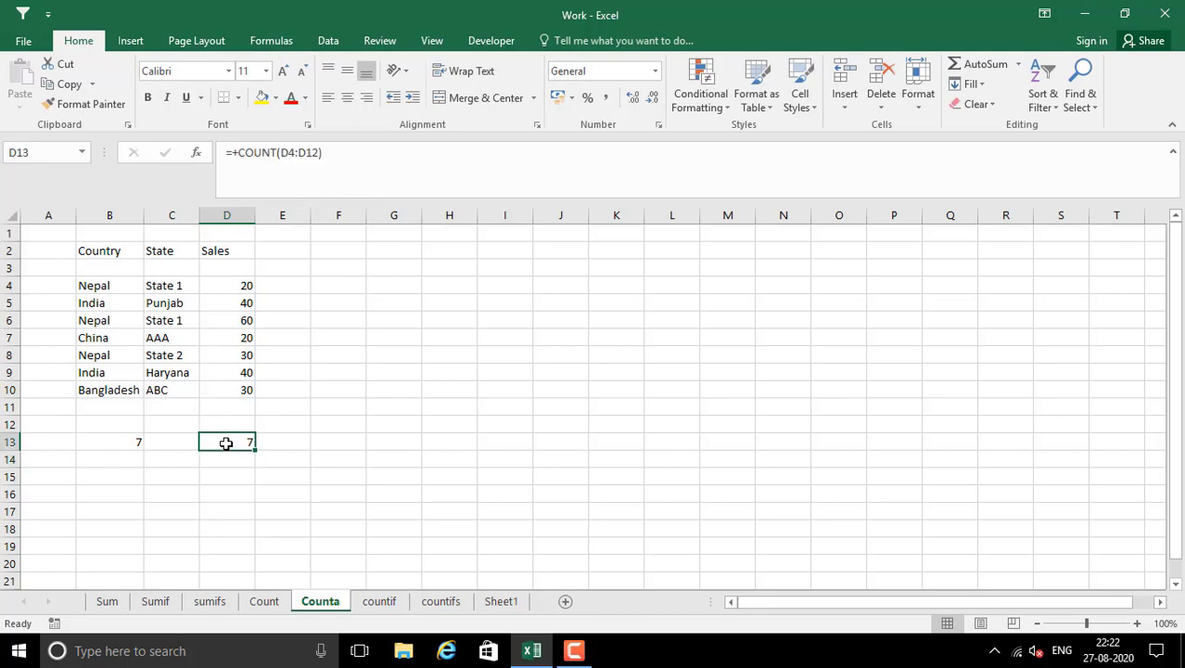
drag(223, 408, 239, 427)
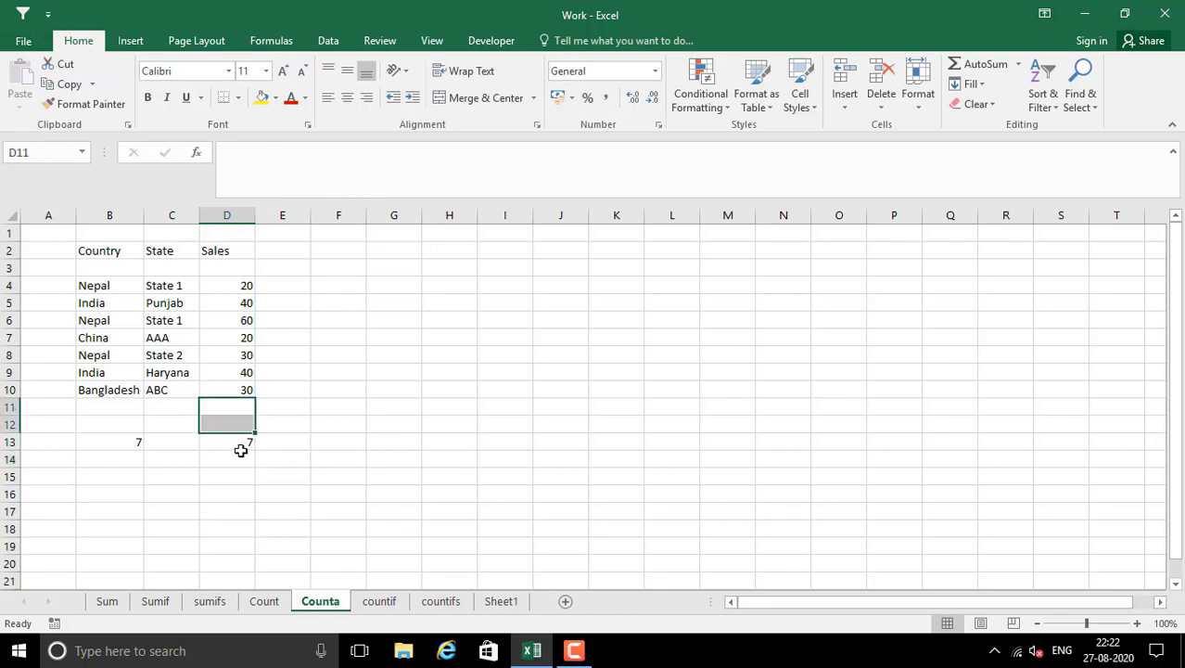
click(240, 456)
click(235, 445)
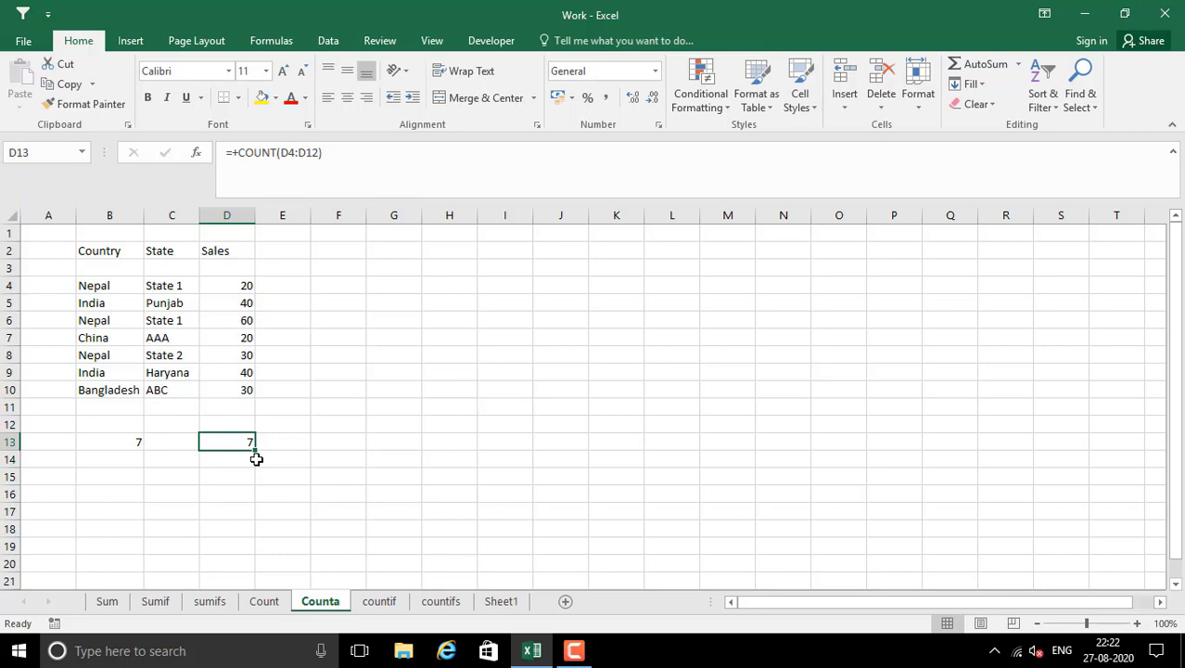
- Switch to the countif sheet and review the existing COUNTIF formula in cell D13
click(386, 603)
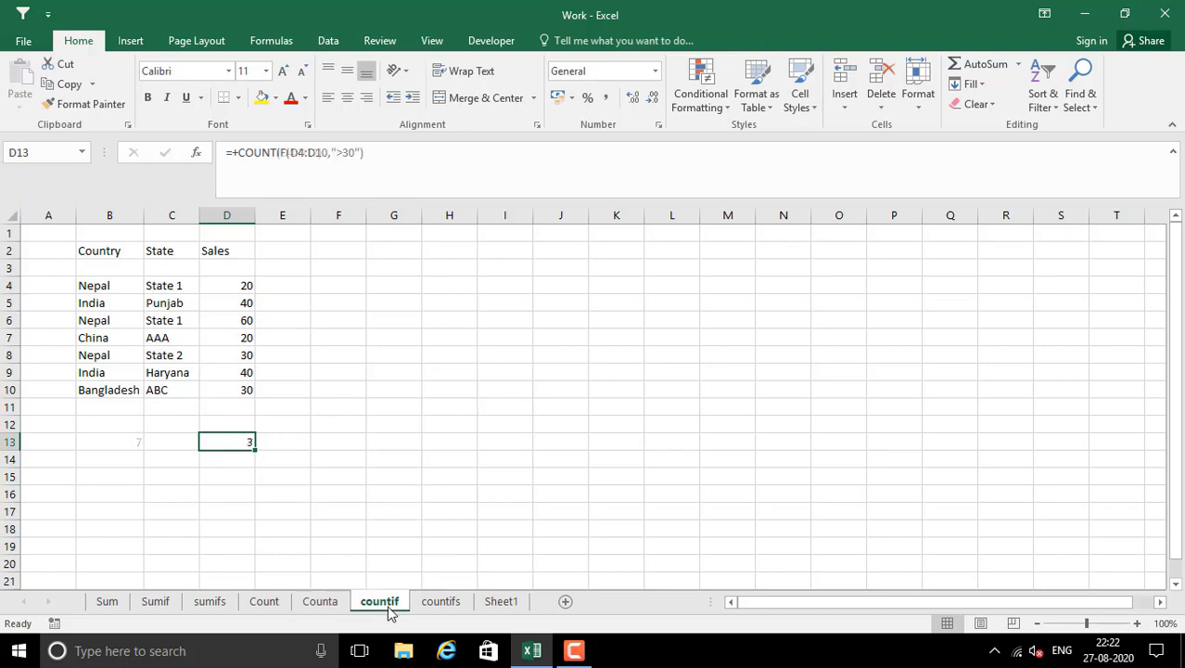
click(237, 477)
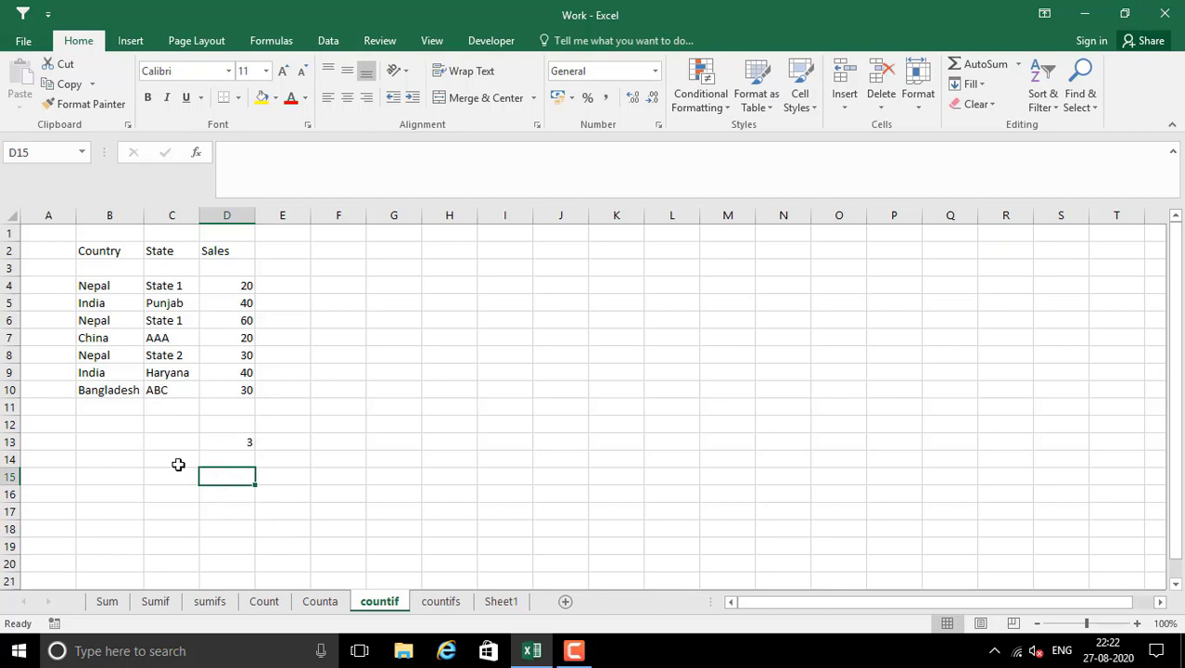
click(221, 442)
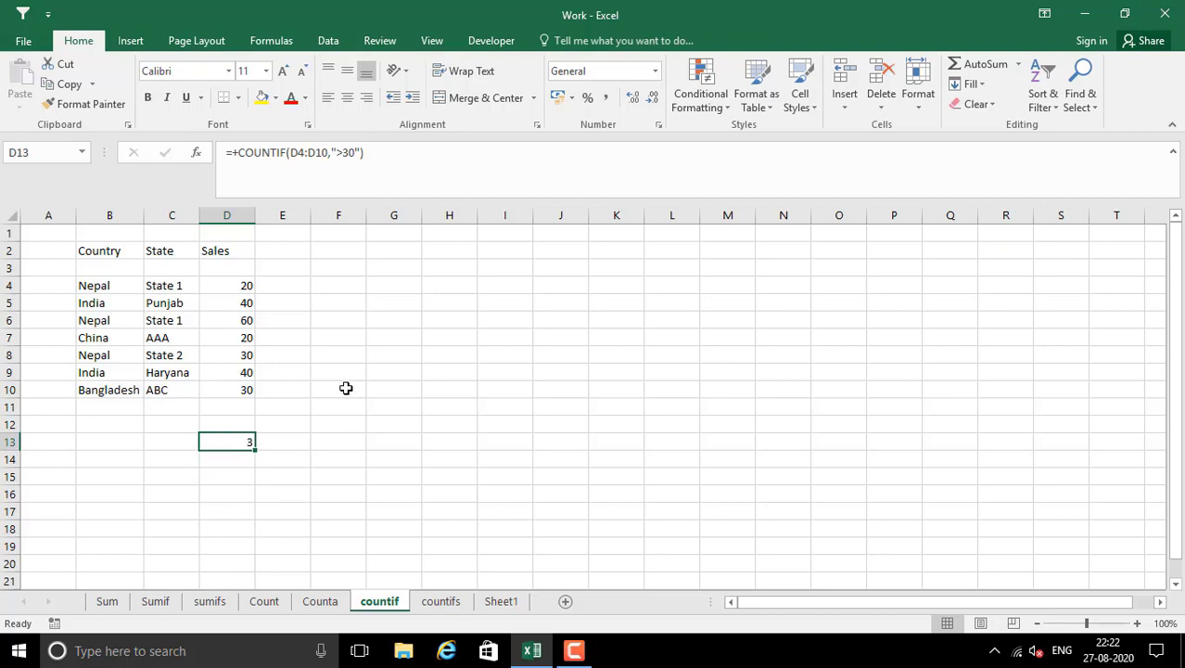
- Enter a COUNTIF formula in cell D15 over the sales values D4:D10 with the criteria ">30" and select the result
click(231, 474)
text(=)
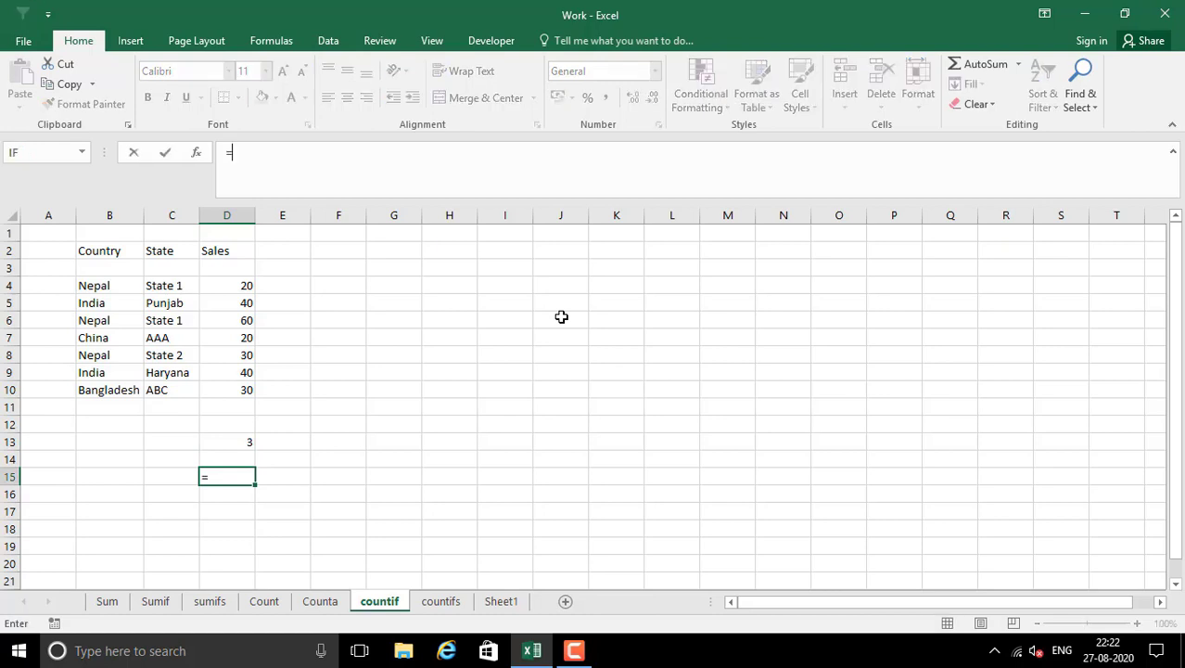
key(BackSpace)
text(COUNT)
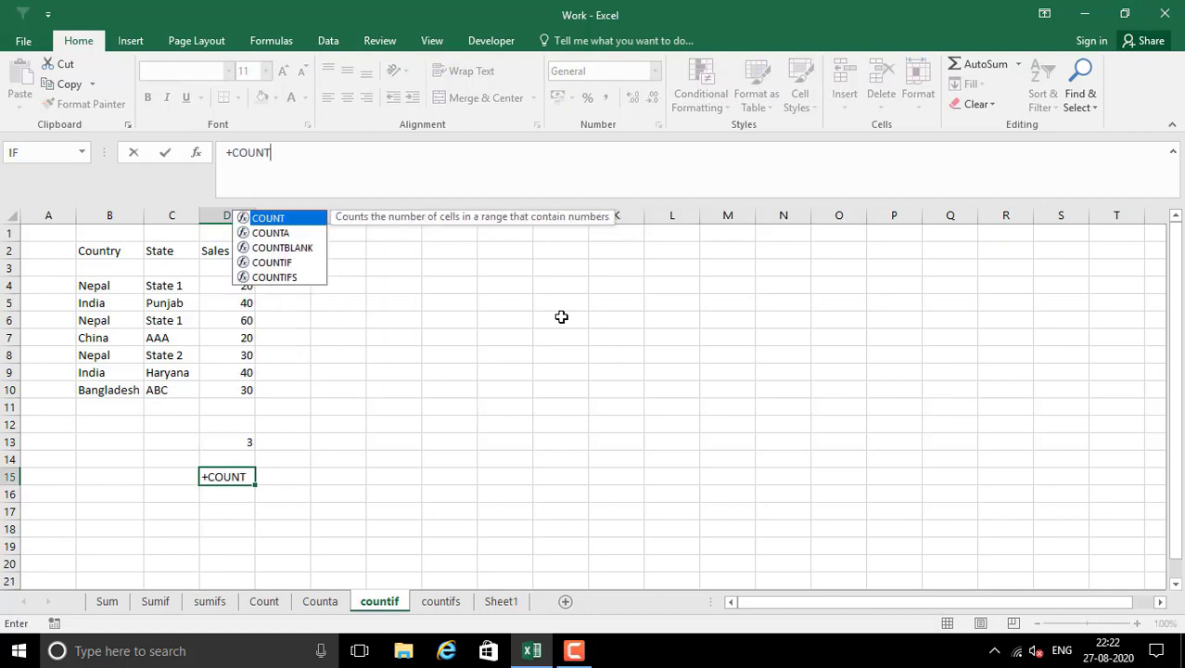
text(IF)
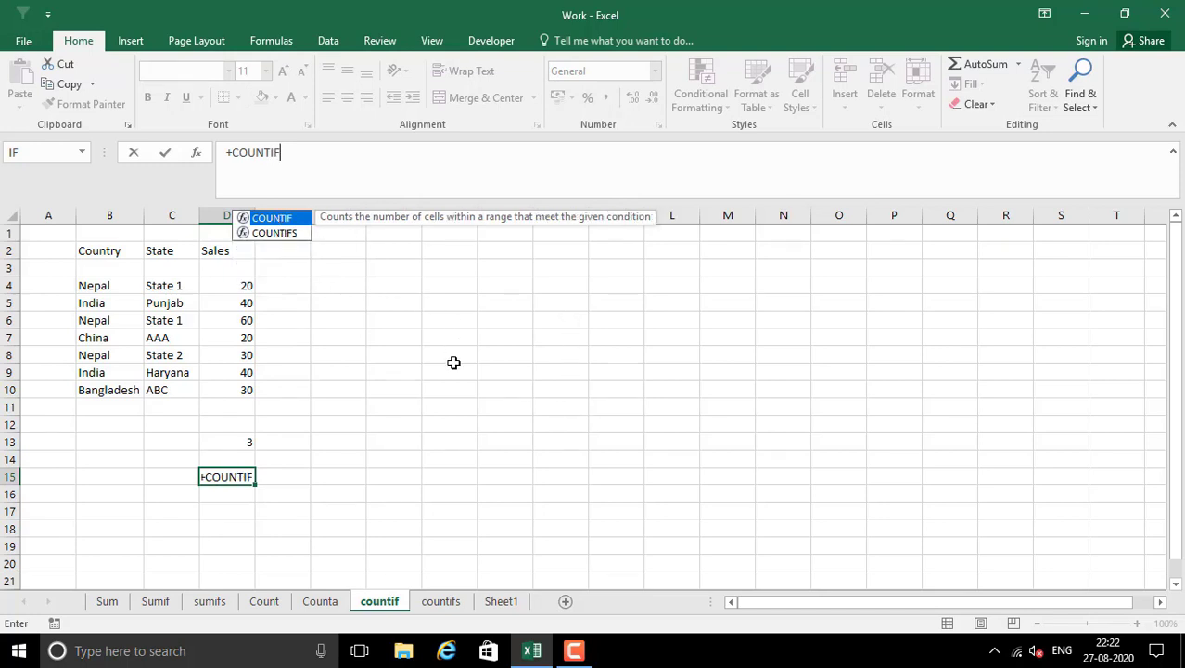
text(()
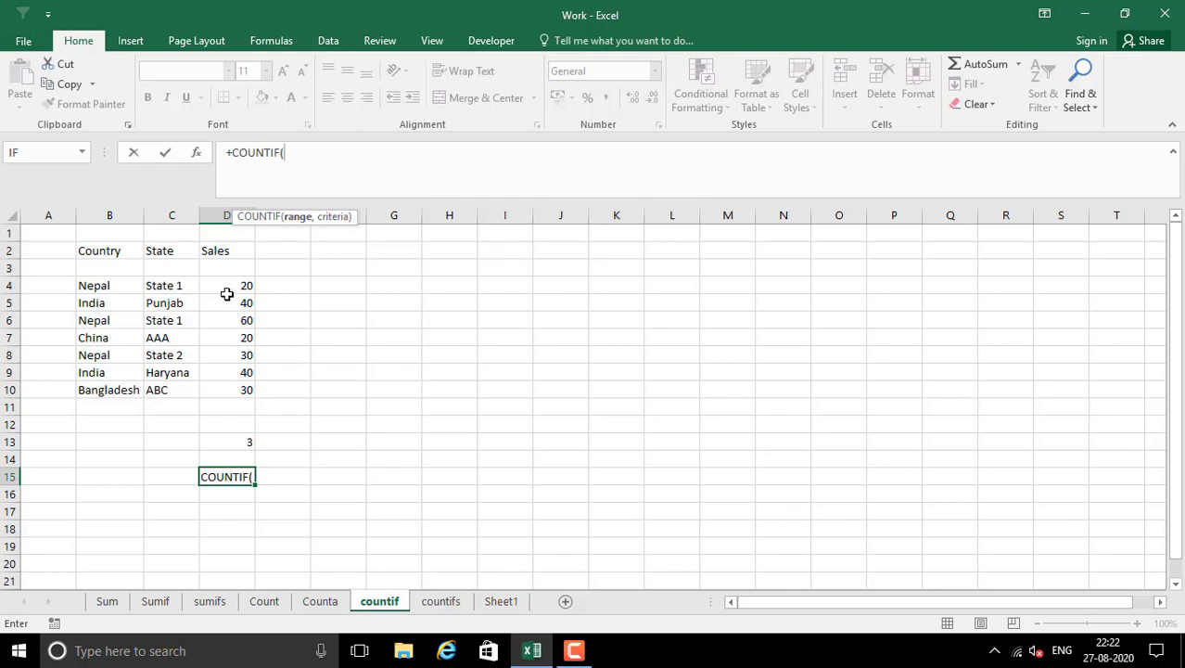
drag(228, 286, 228, 390)
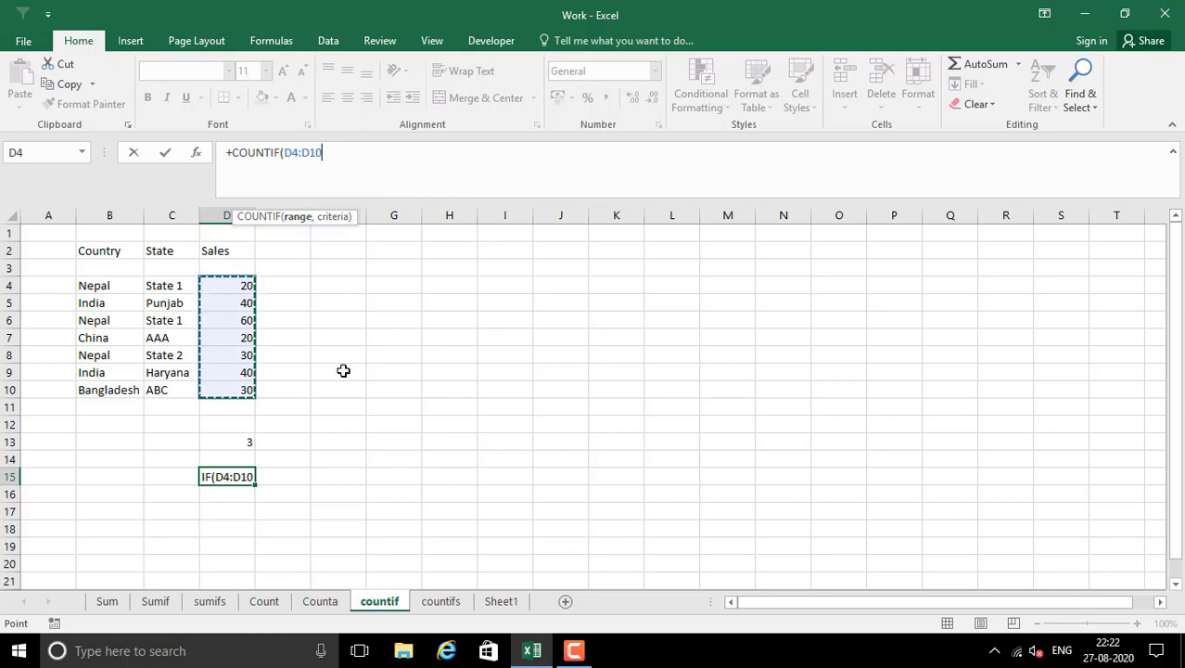
text(,)
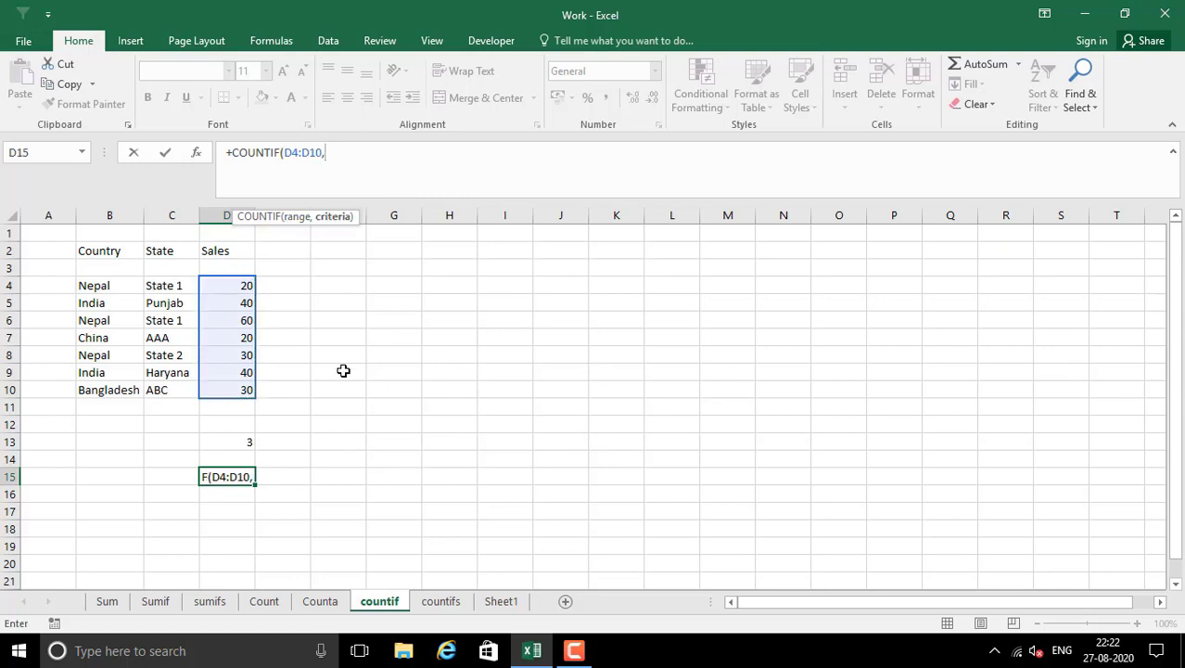
text(">30")
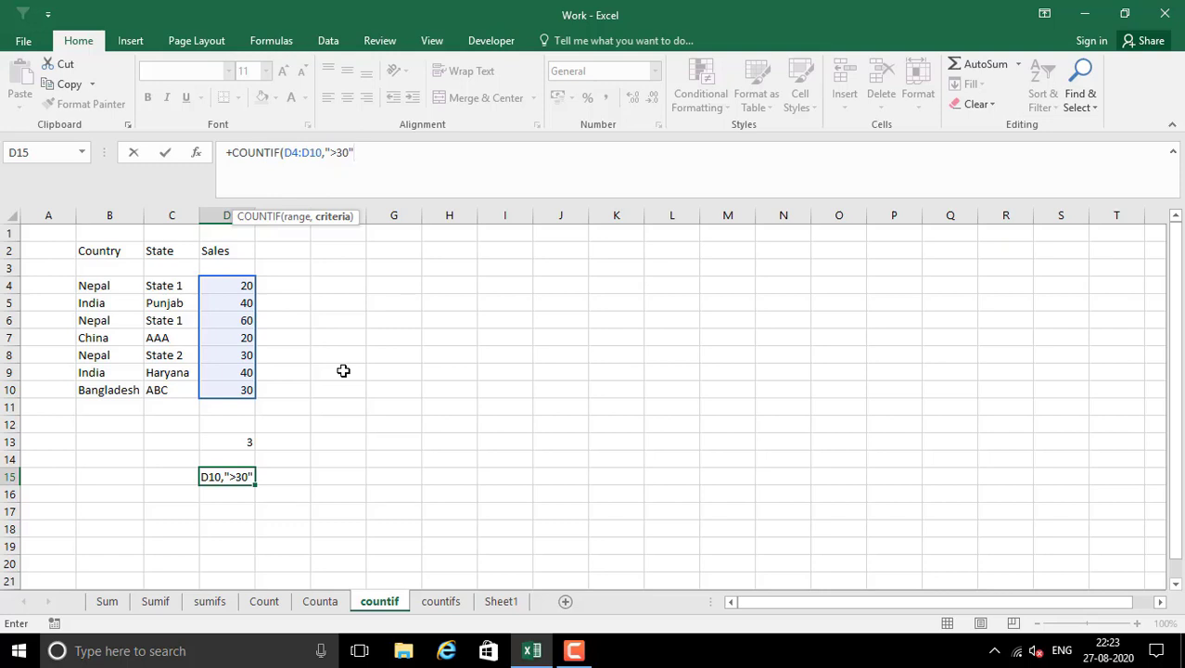
text())
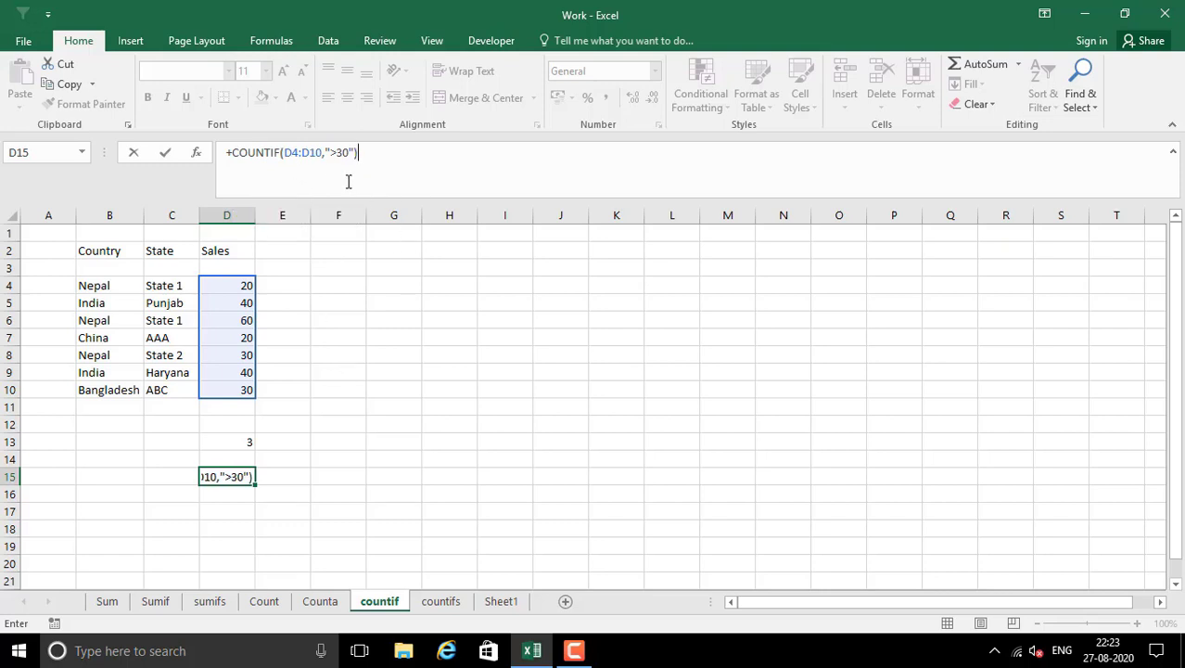
key(Return)
click(227, 479)
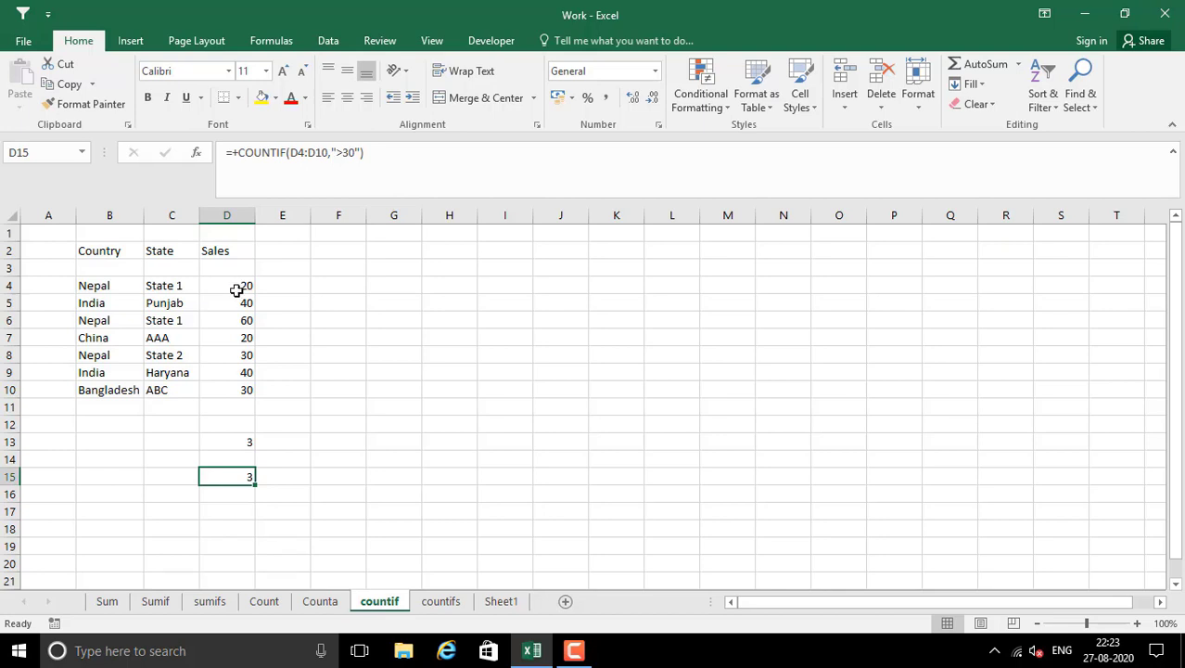
- Check the COUNTIF result in D15 by examining which sales values in D4:D10 exceed 30
drag(237, 290, 225, 392)
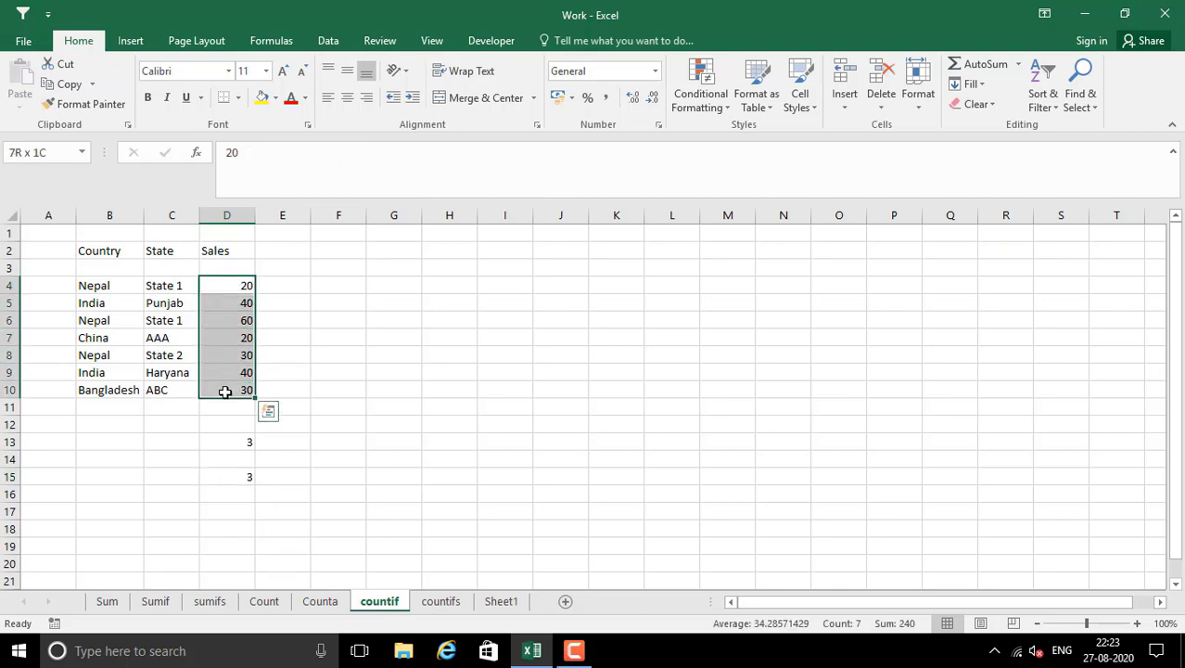
click(237, 477)
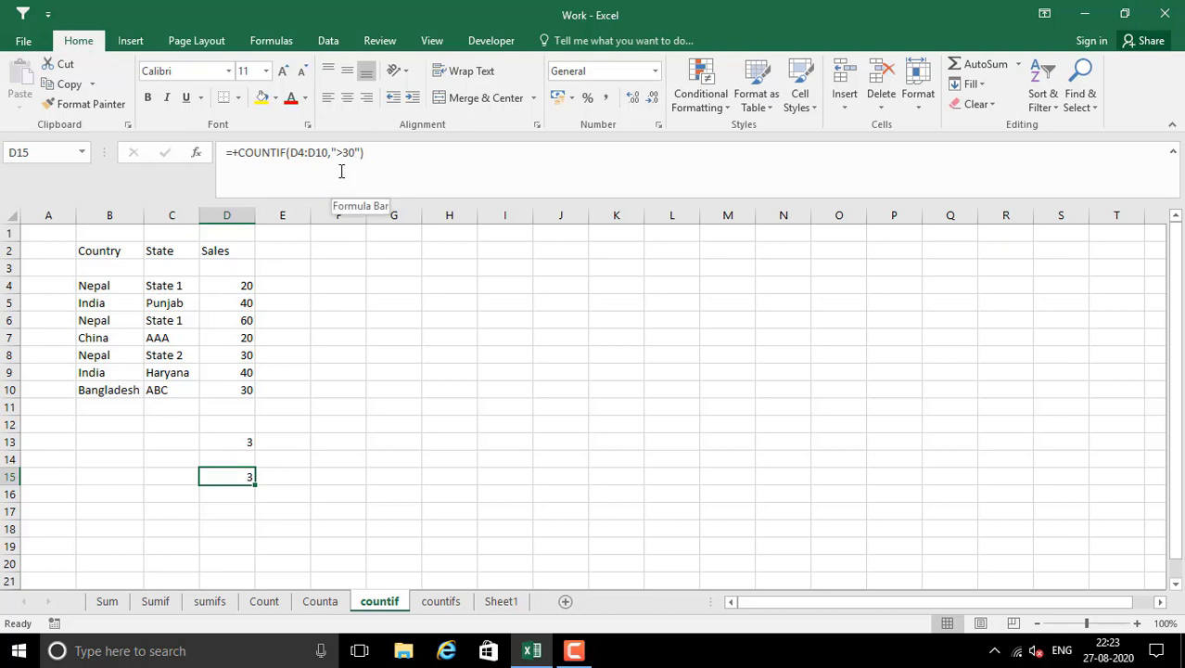
click(239, 287)
click(231, 304)
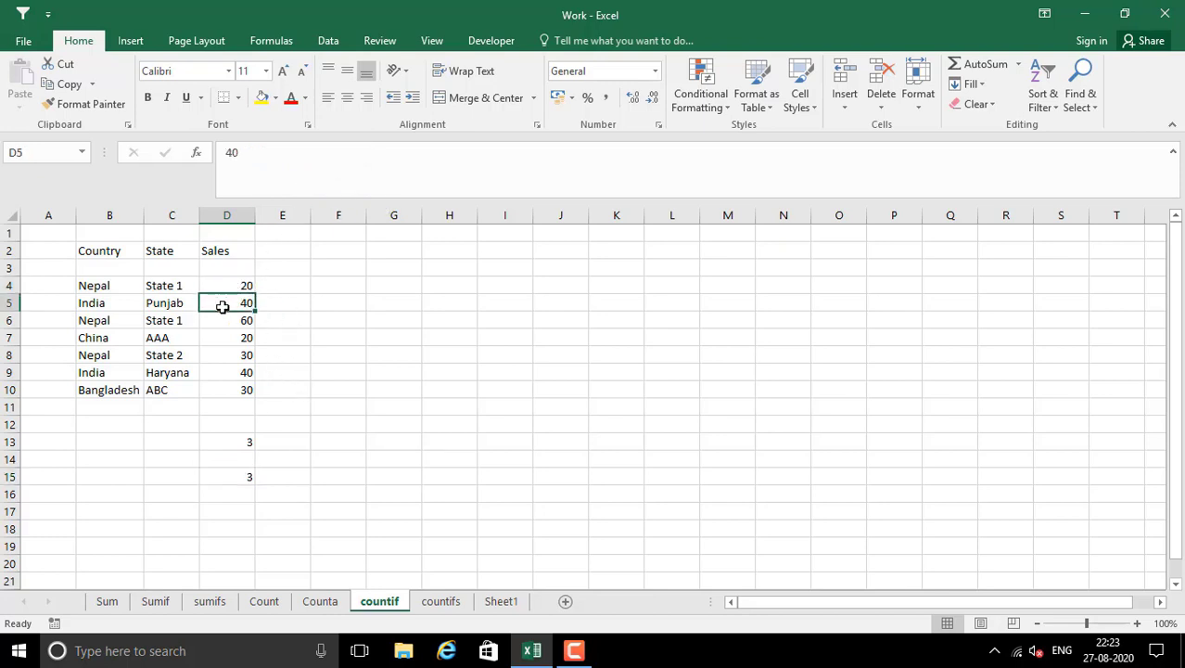
click(225, 323)
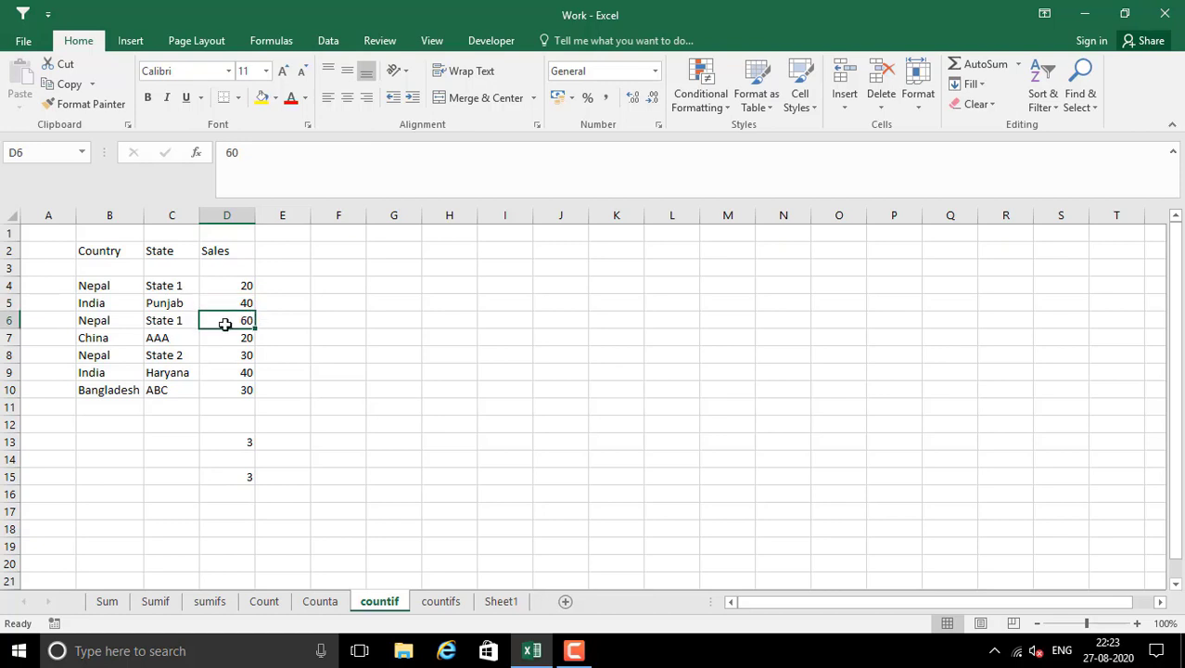
click(238, 373)
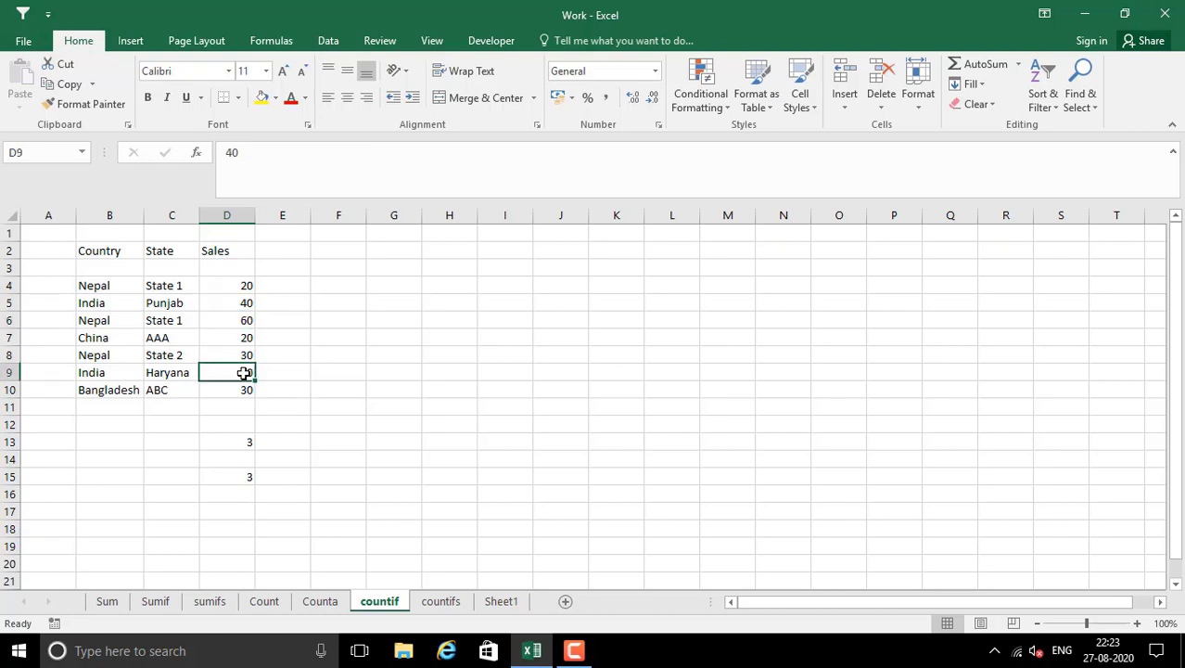
click(234, 304)
click(230, 319)
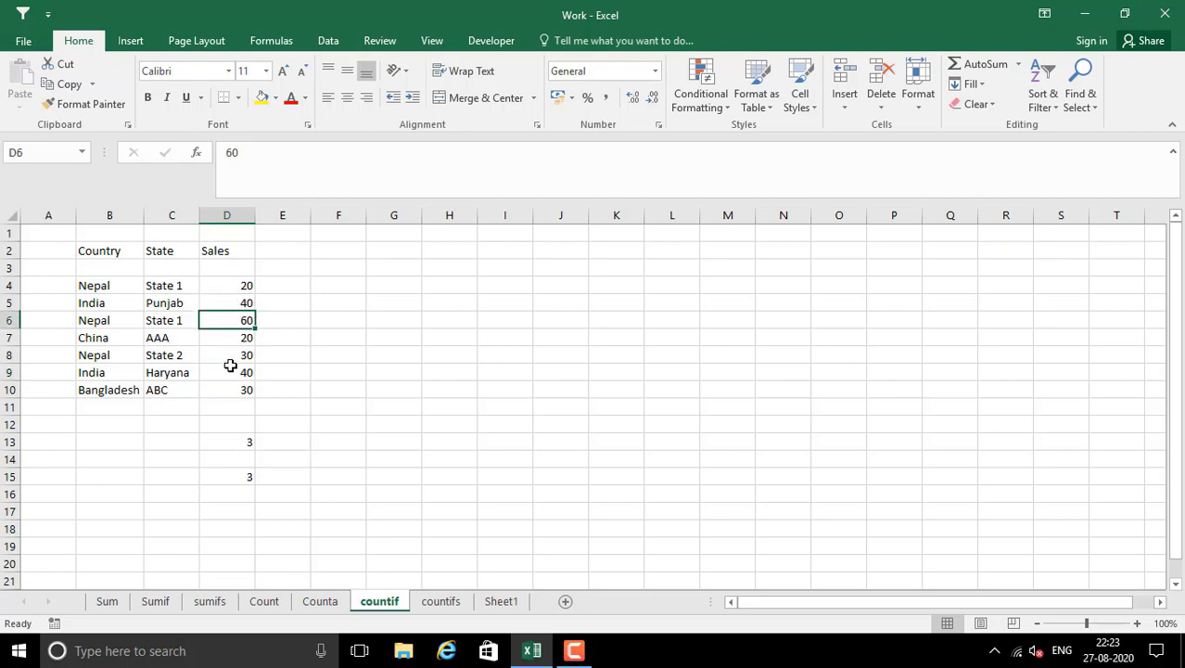
click(230, 371)
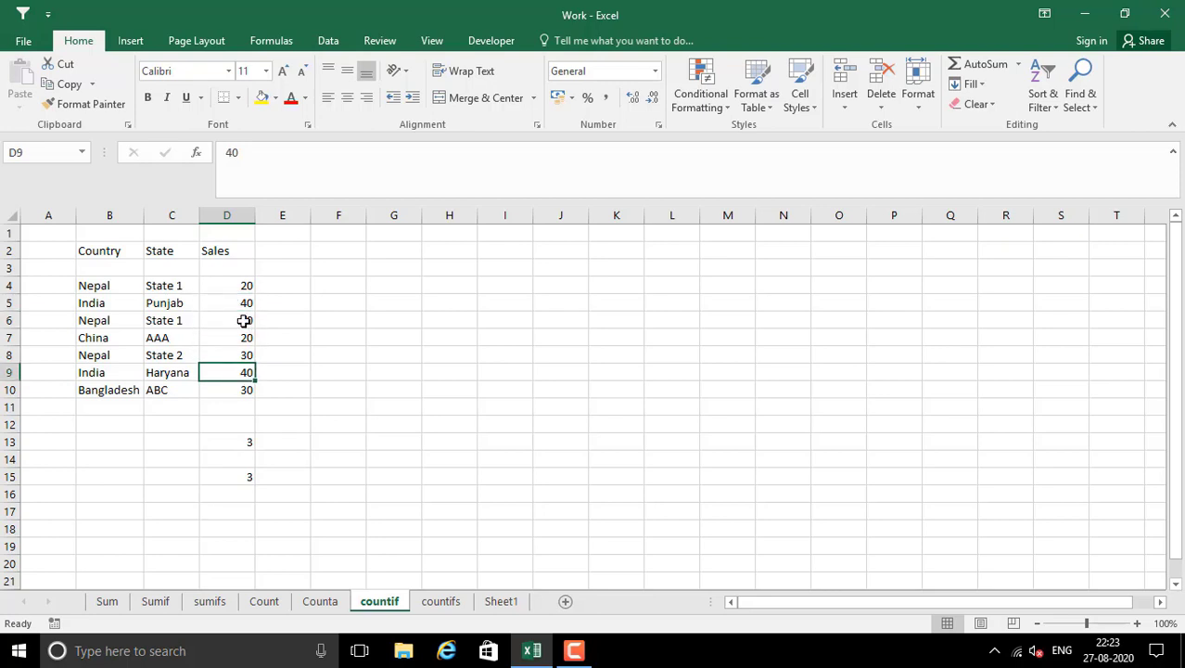
click(240, 476)
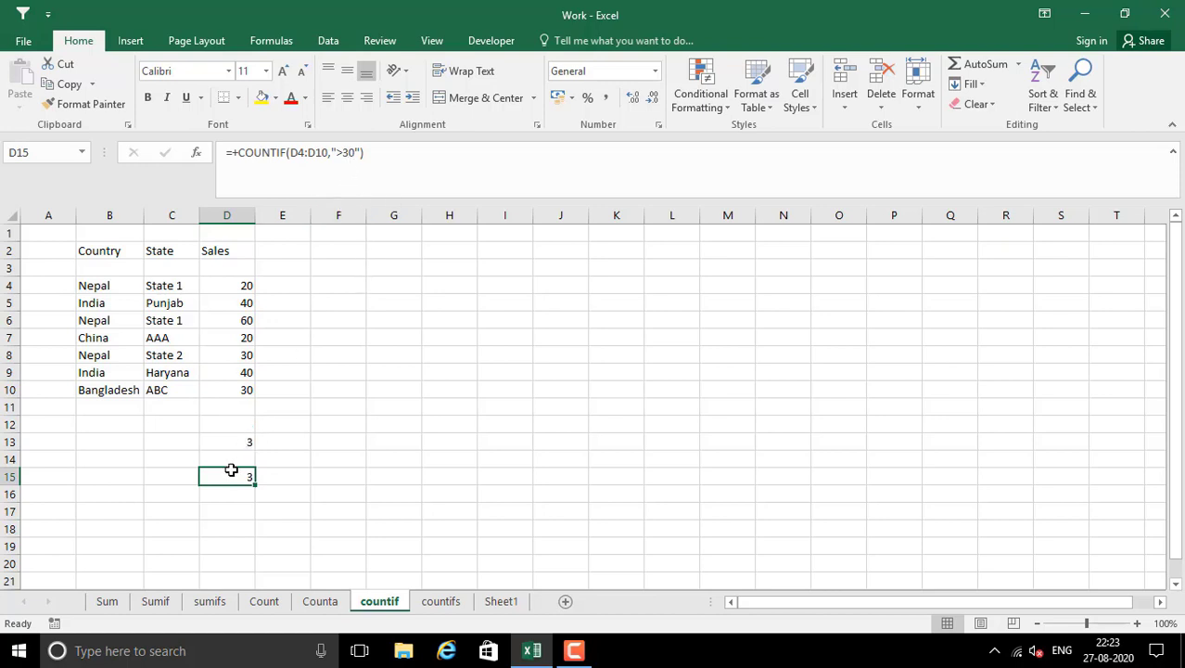
click(276, 480)
- On the countifs sheet, enter a COUNTIFS formula in D15 with criteria "State 1" for C4:C10 and ">30" for D4:D10
click(238, 479)
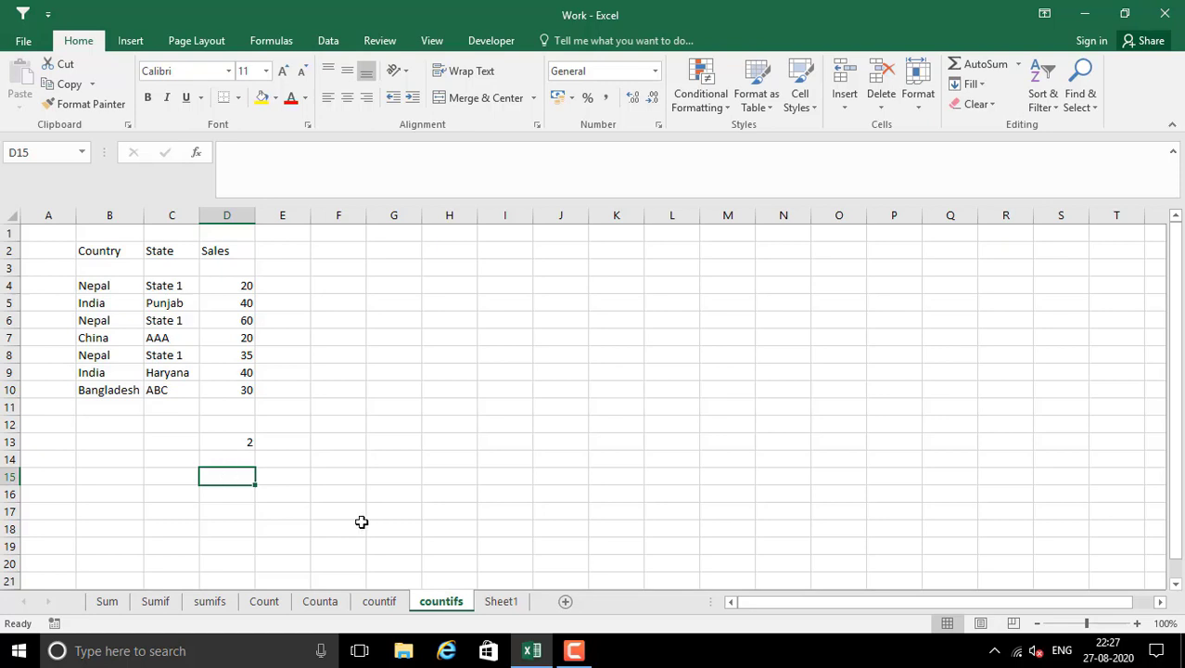
text(+c)
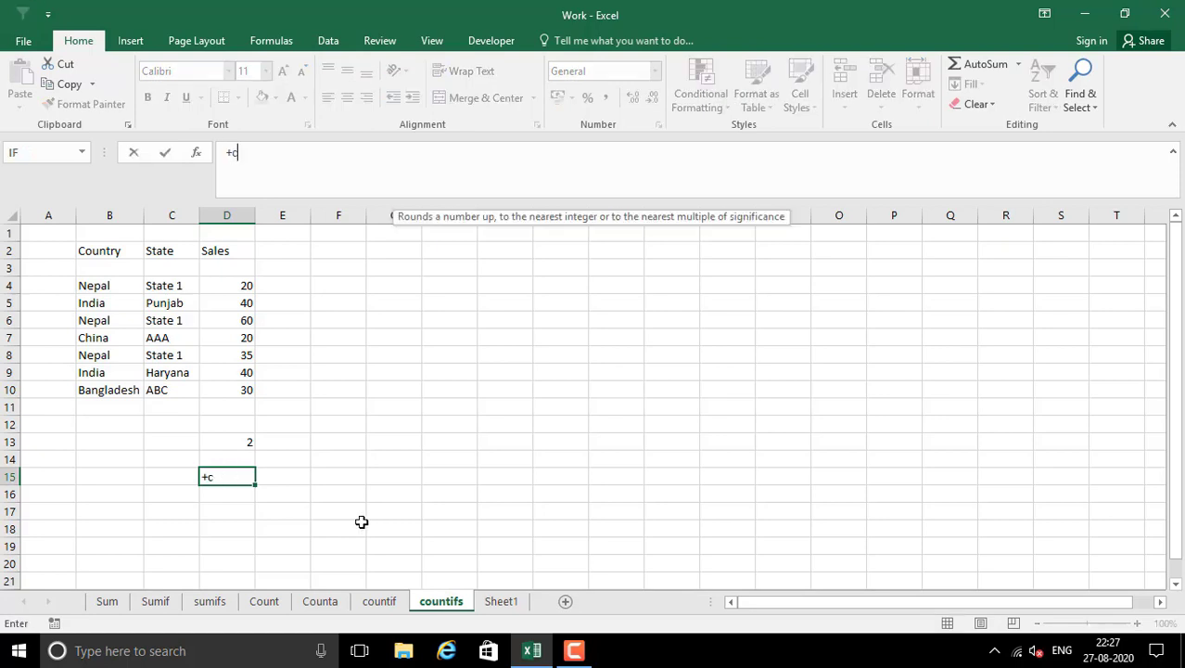
text(ountif)
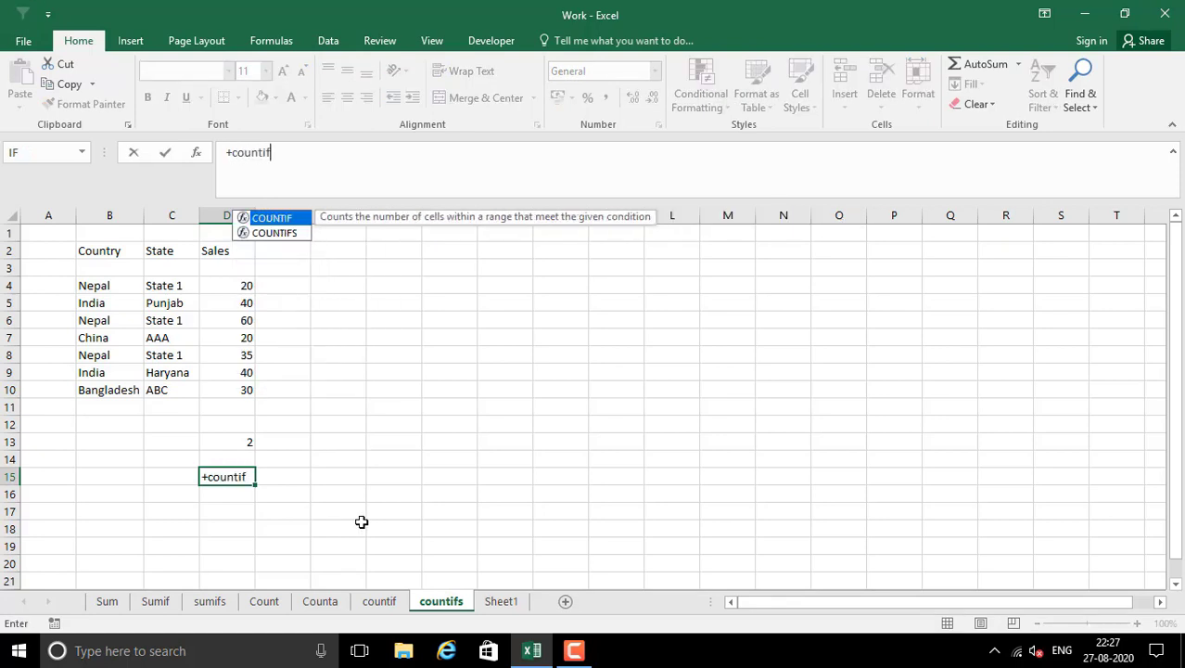
text(s()
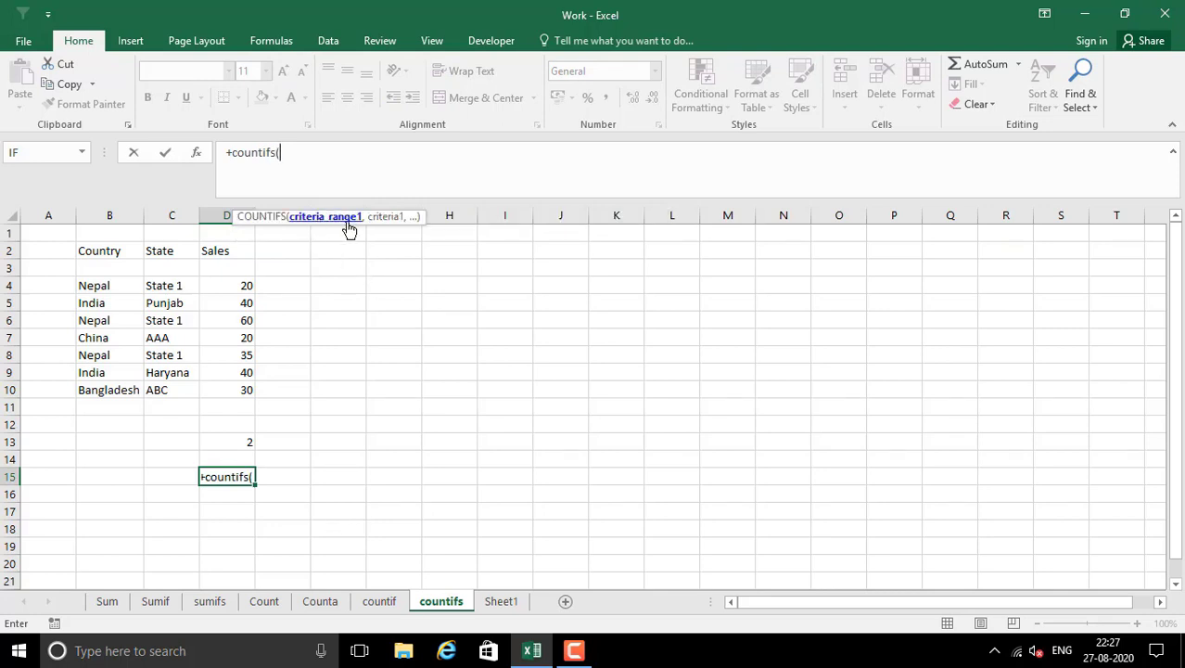
drag(161, 288, 170, 389)
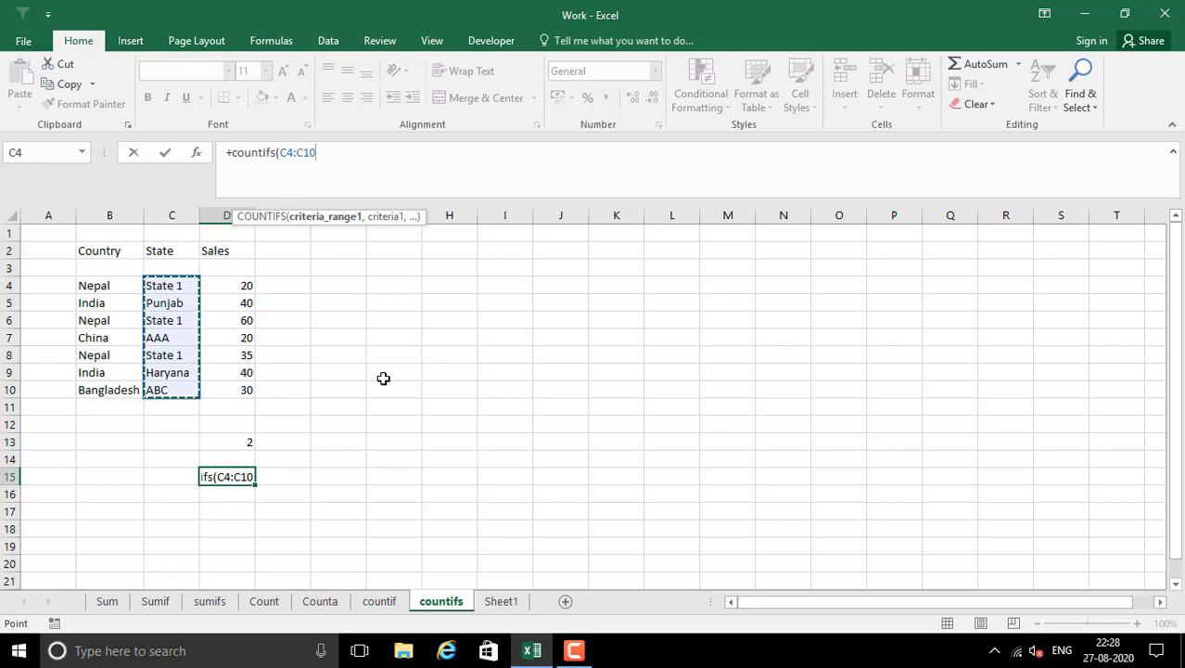
text(,"State)
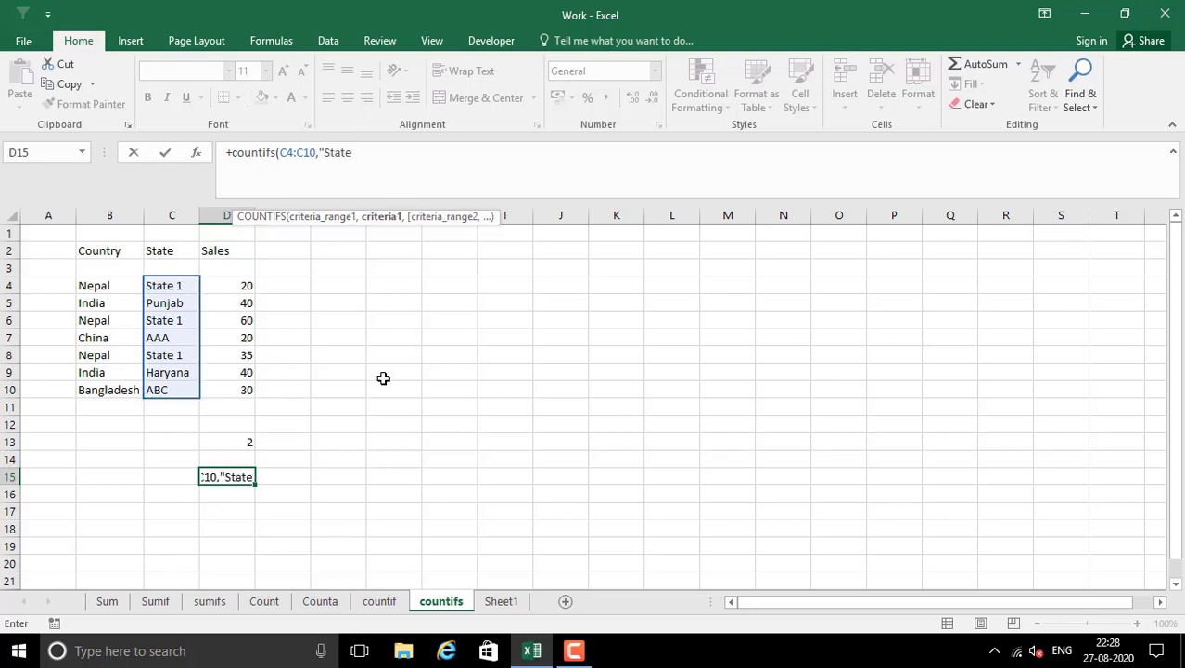
text( 1",)
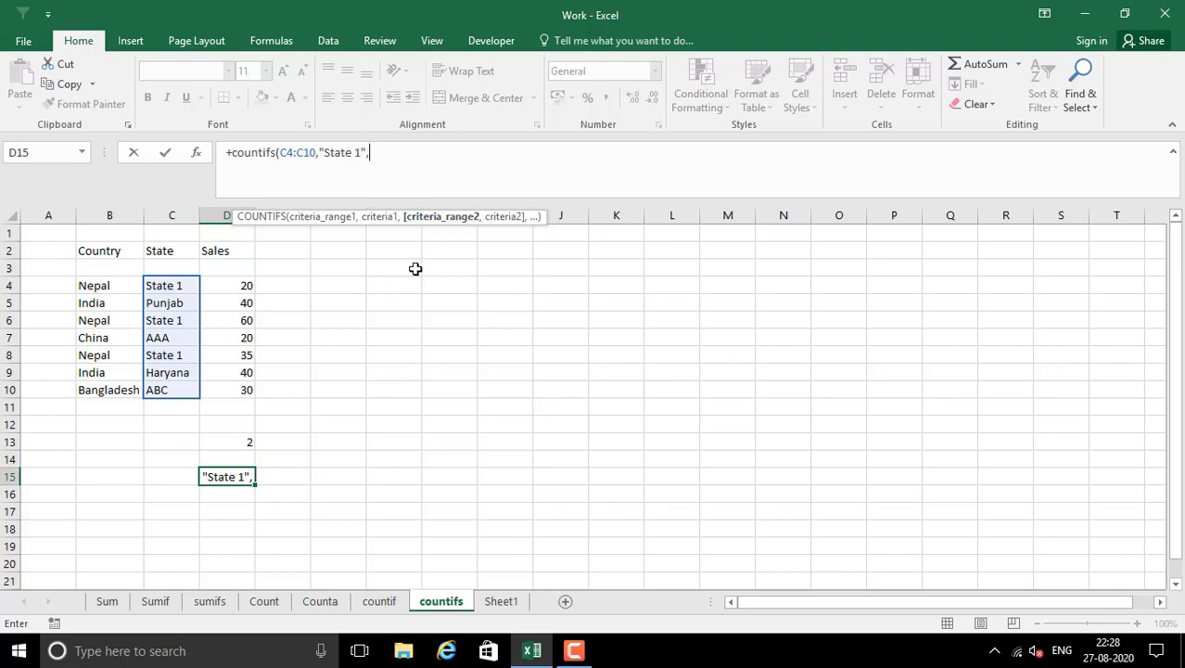
drag(227, 284, 231, 391)
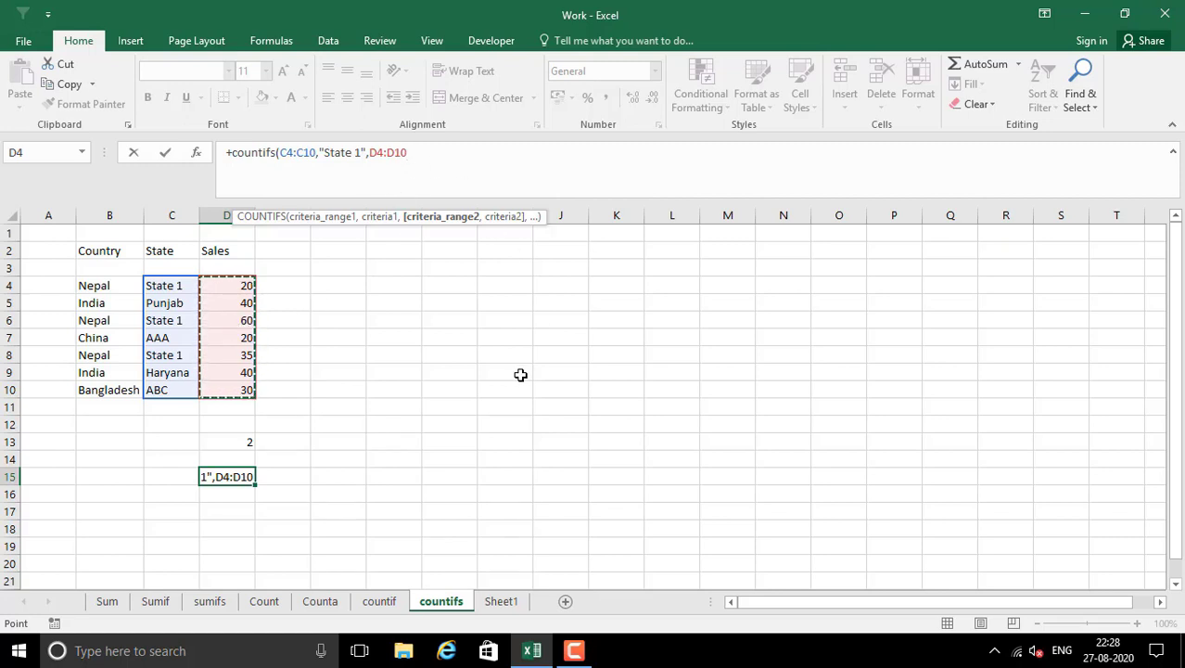
text(,)
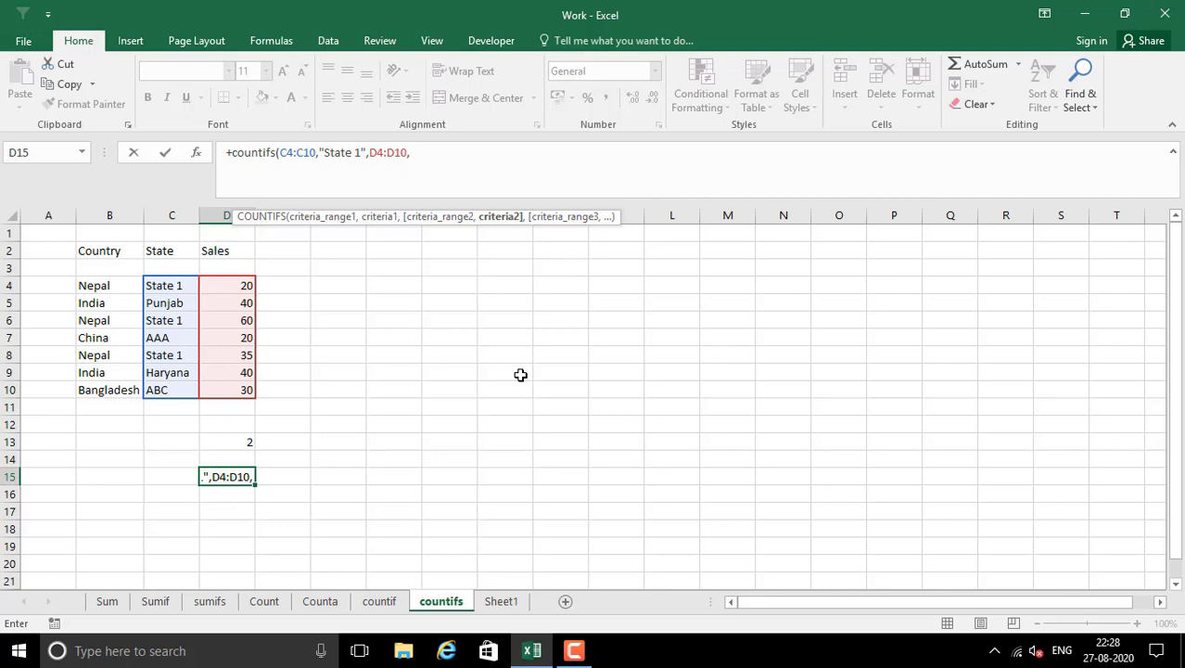
text(">30"))
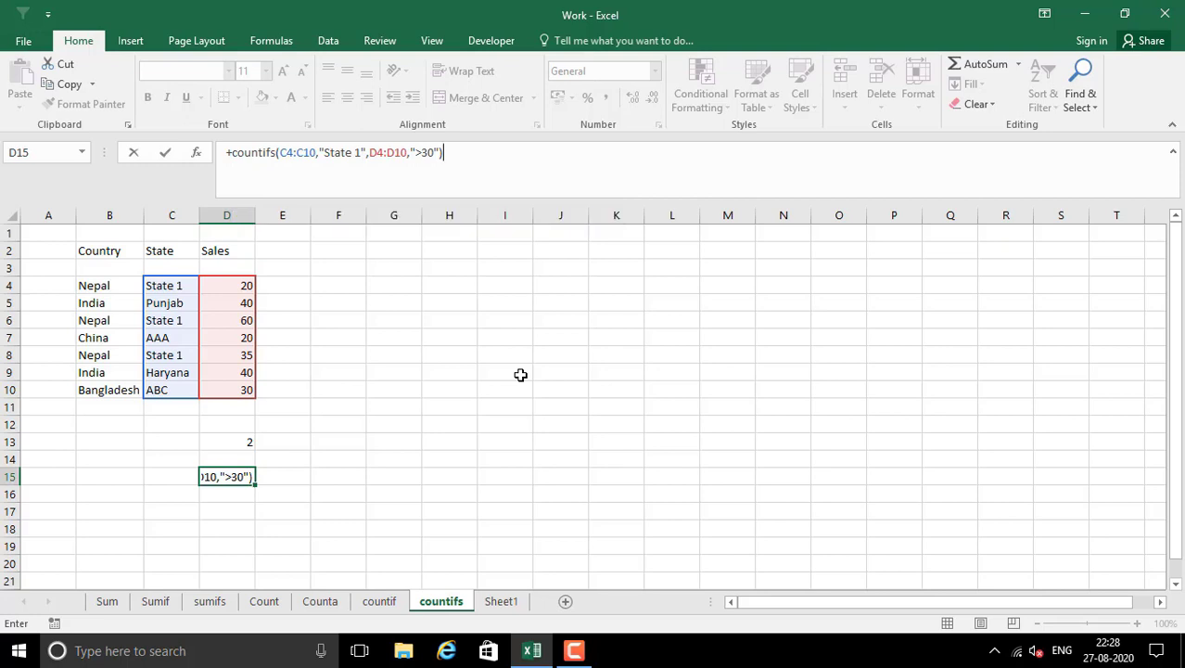
key(Return)
click(237, 476)
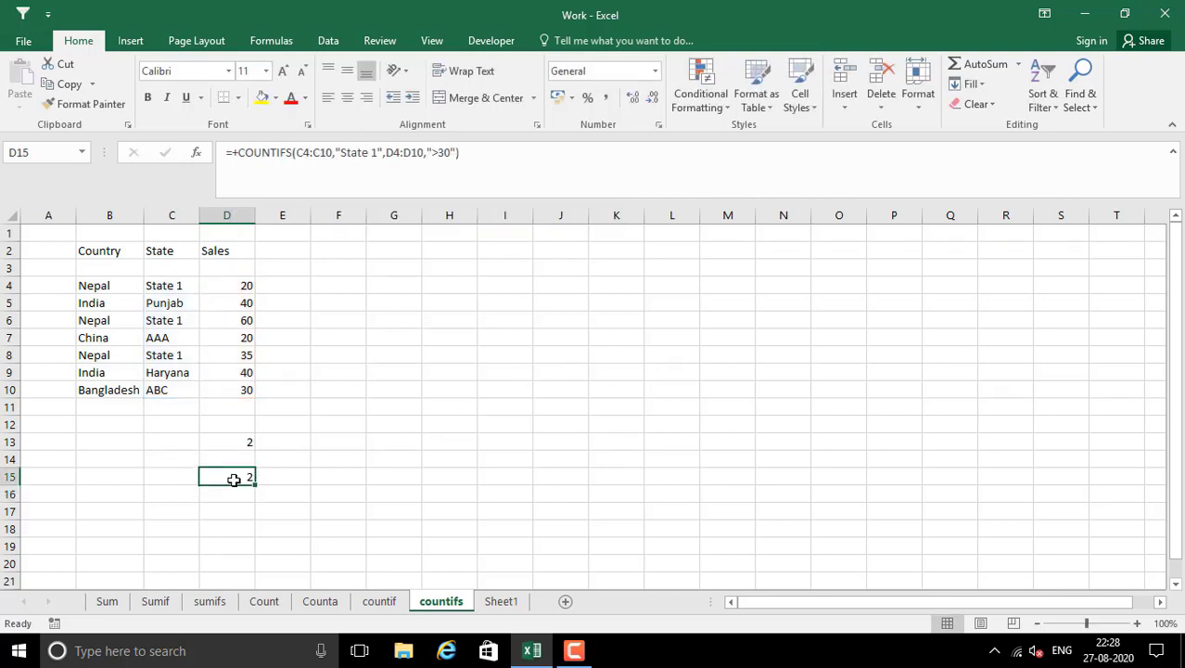
- Check the COUNTIFS result in D15 against the State 1 rows and their sales values
click(158, 284)
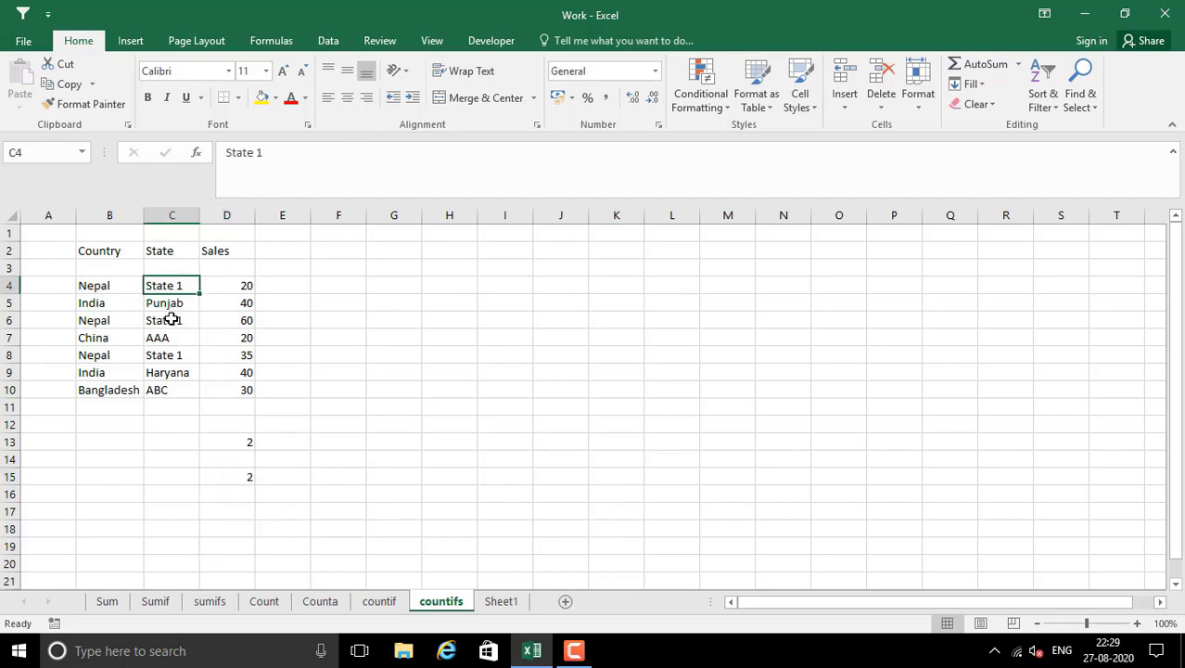
click(168, 317)
click(163, 358)
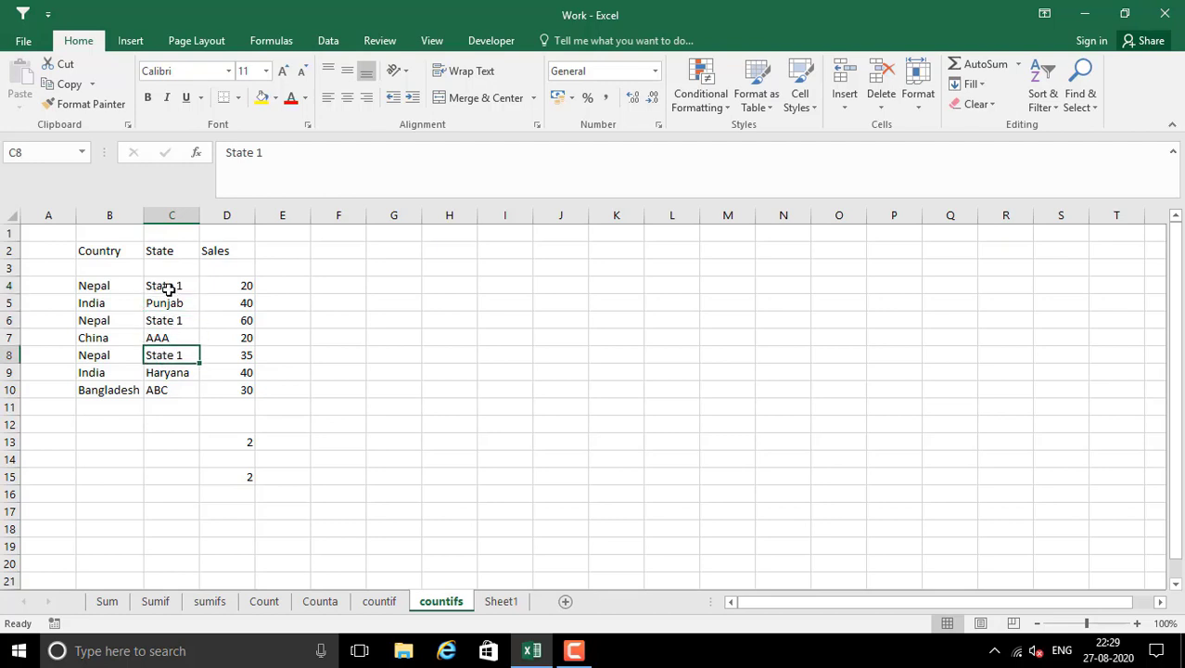
click(167, 284)
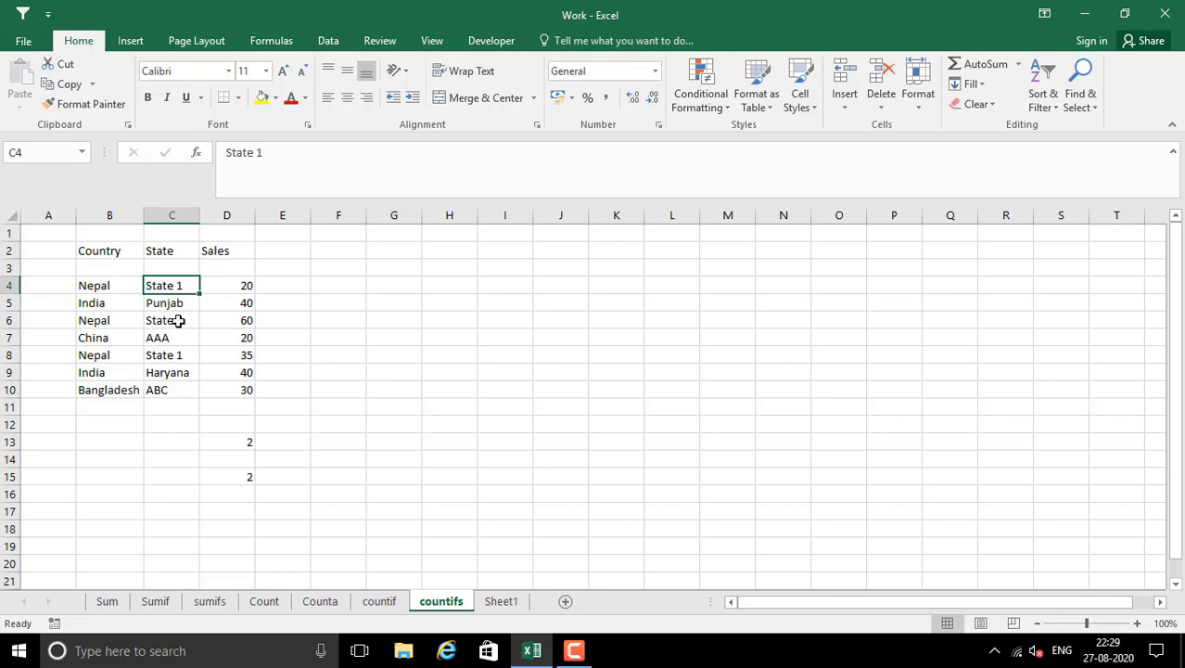
click(181, 321)
click(229, 323)
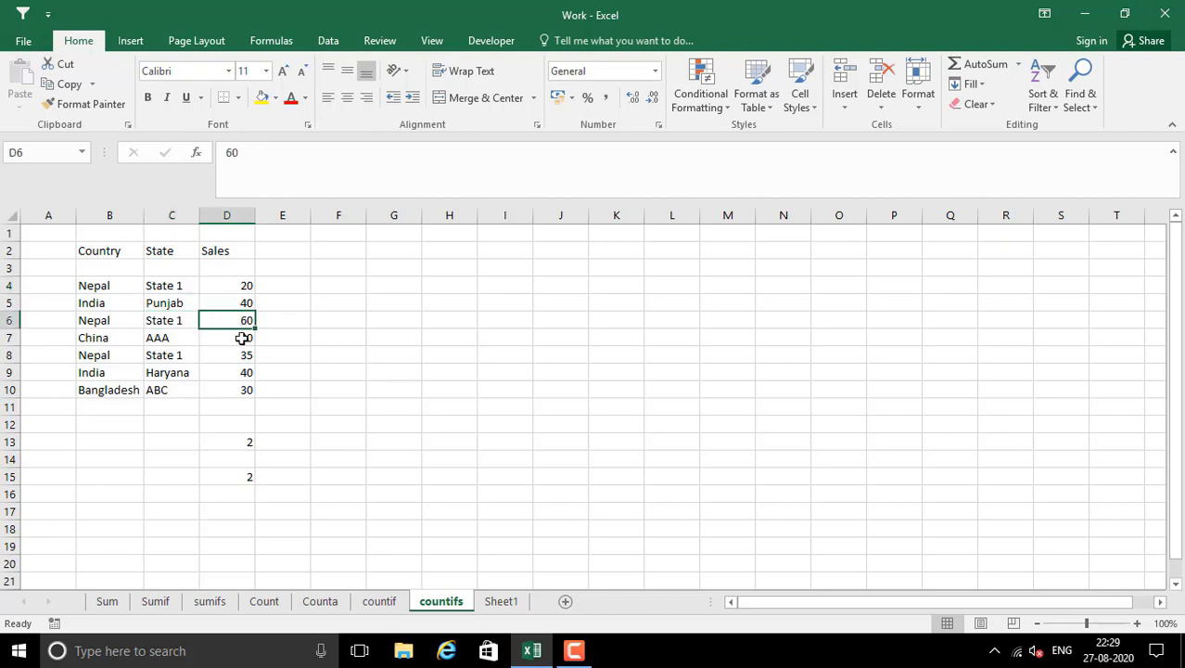
click(168, 286)
click(257, 286)
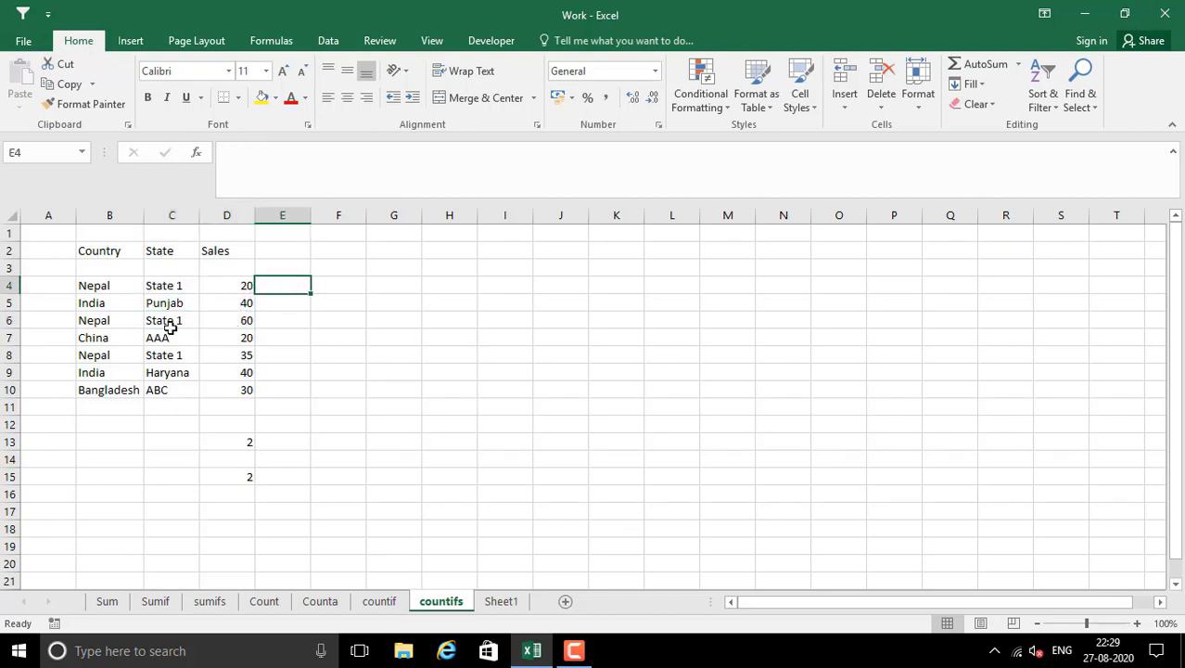
click(241, 319)
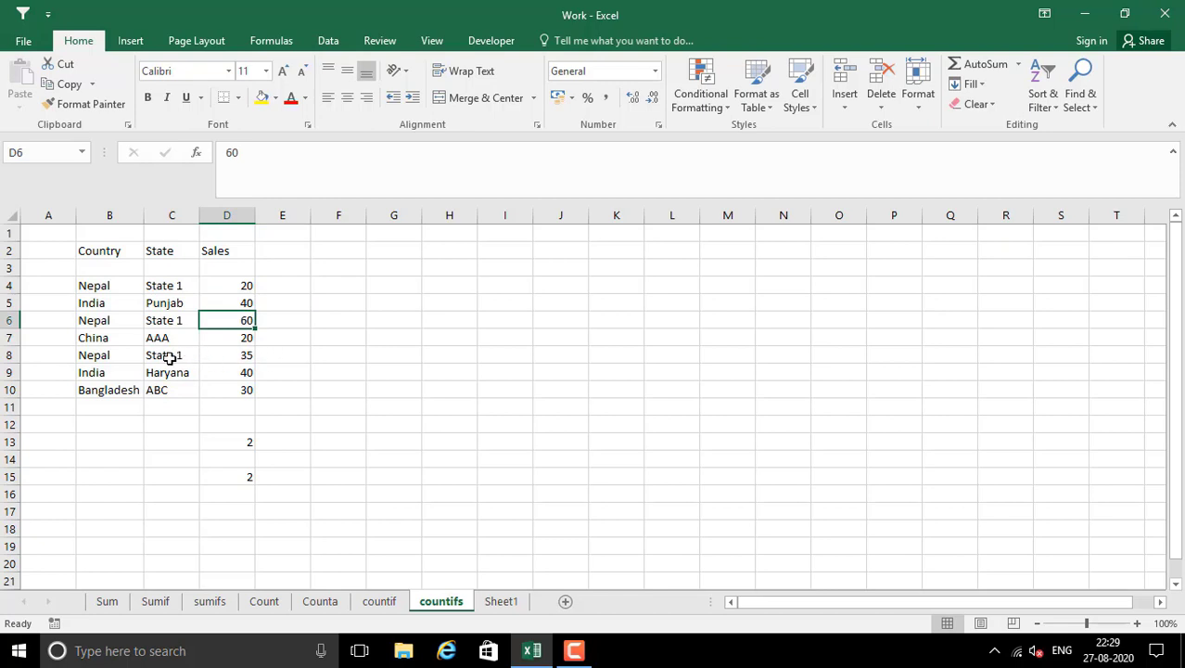
ctrl+click(241, 355)
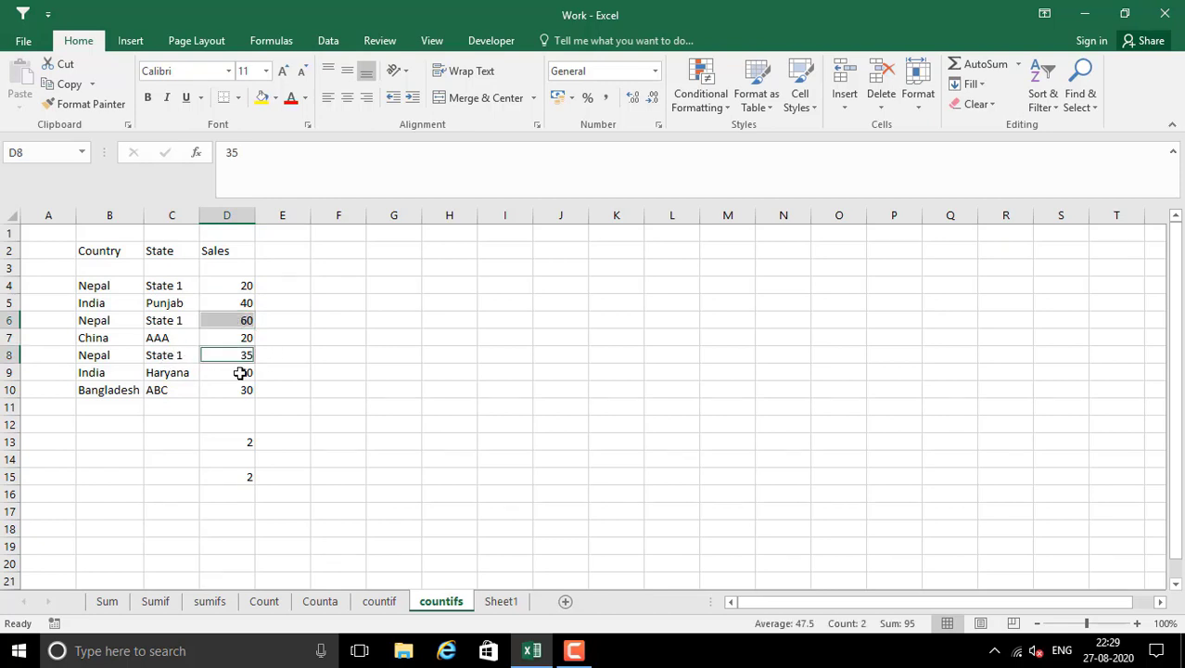
click(244, 476)
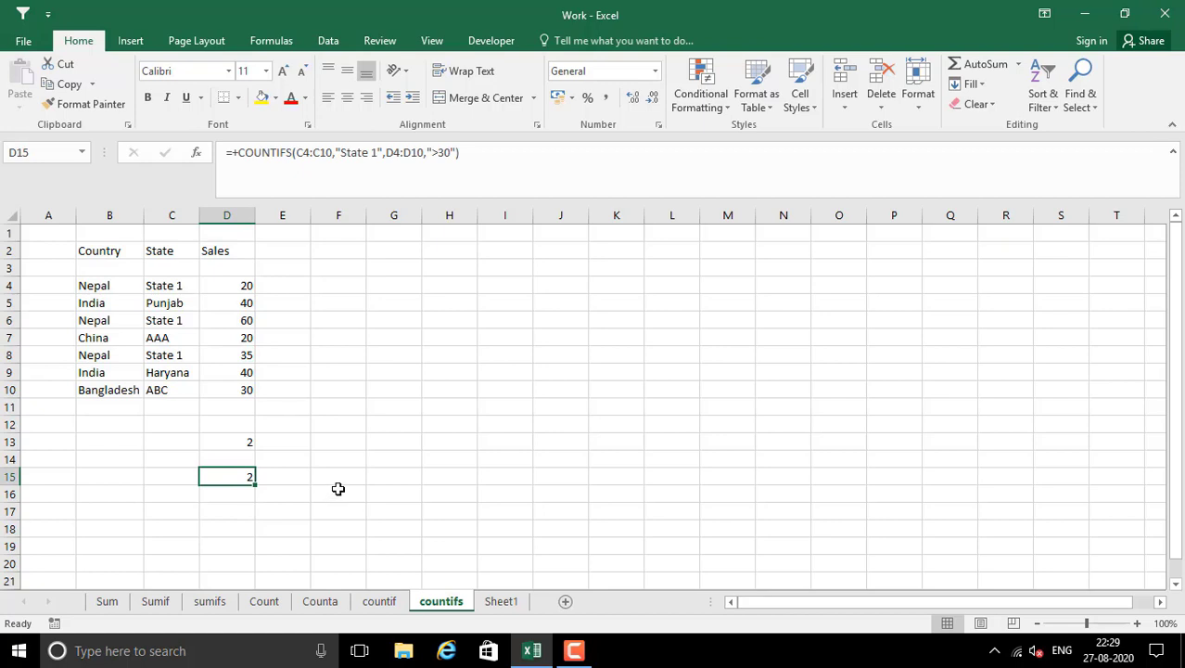
click(284, 458)
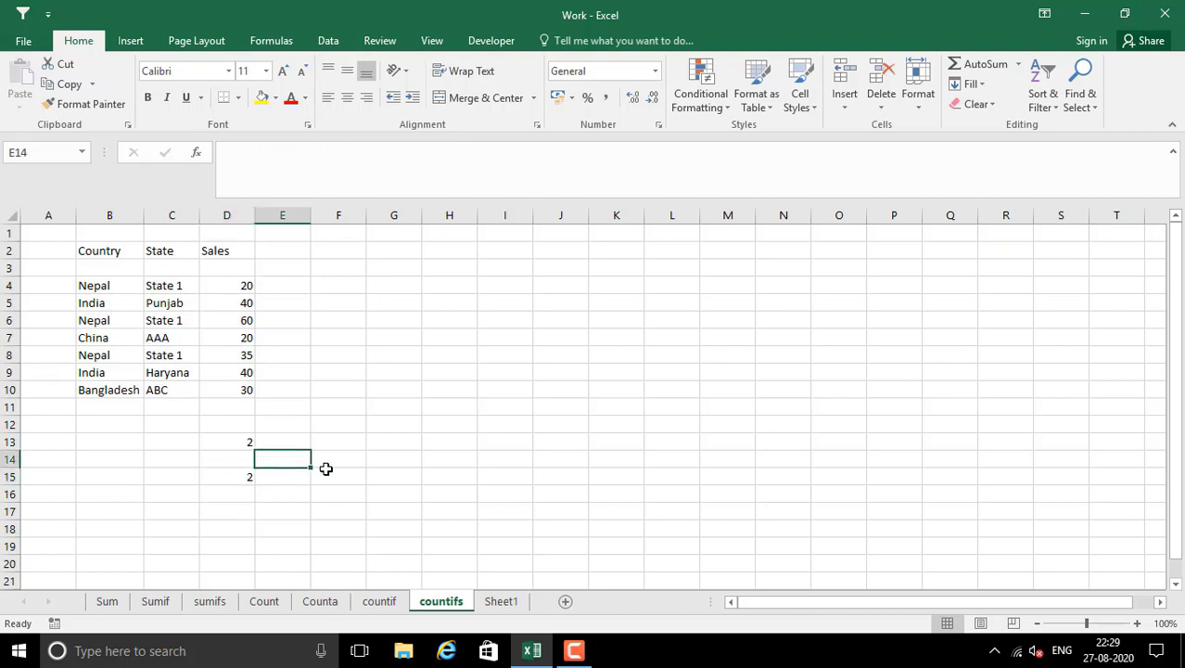